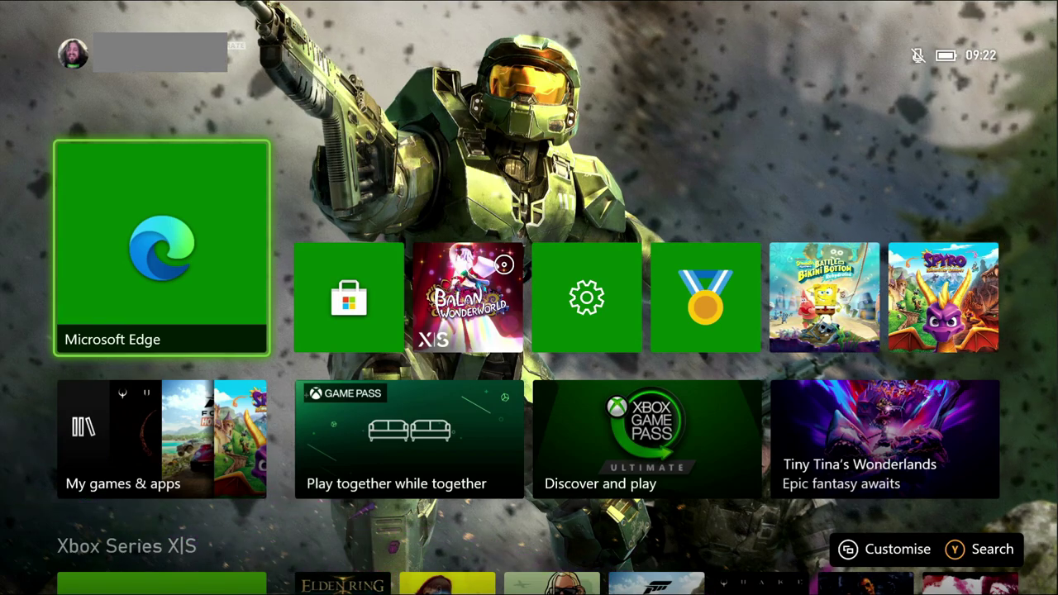
Launch Microsoft Edge from the home screen and go to the gamr13.github.io app repository.
{"action": "key", "text": "Right"}
{"action": "key", "text": "Left"}
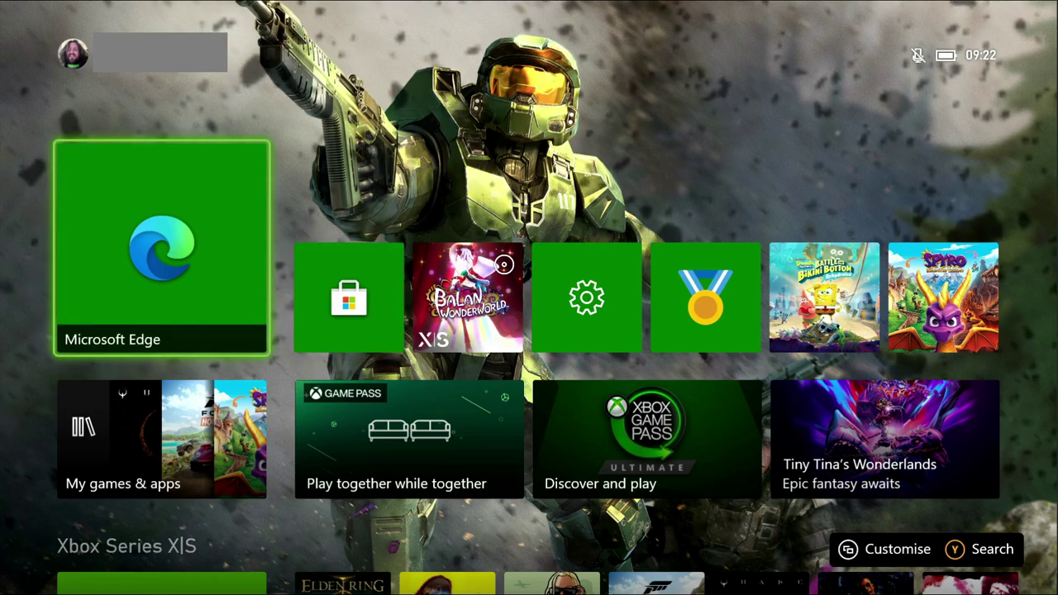
{"action": "key", "text": "Return"}
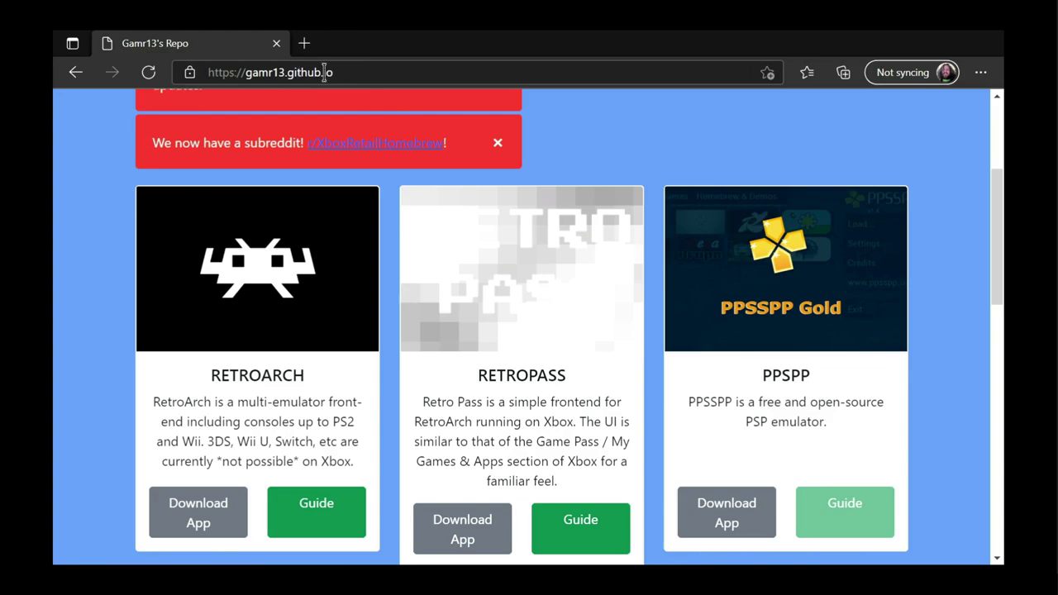
Find Durango FTP at the end of the app repository, download and install it, and return to the repository.
{"action": "scroll", "coordinate": [354, 237], "scroll_direction": "up", "scroll_amount": 3}
{"action": "scroll", "coordinate": [521, 327], "scroll_direction": "down", "scroll_amount": 14}
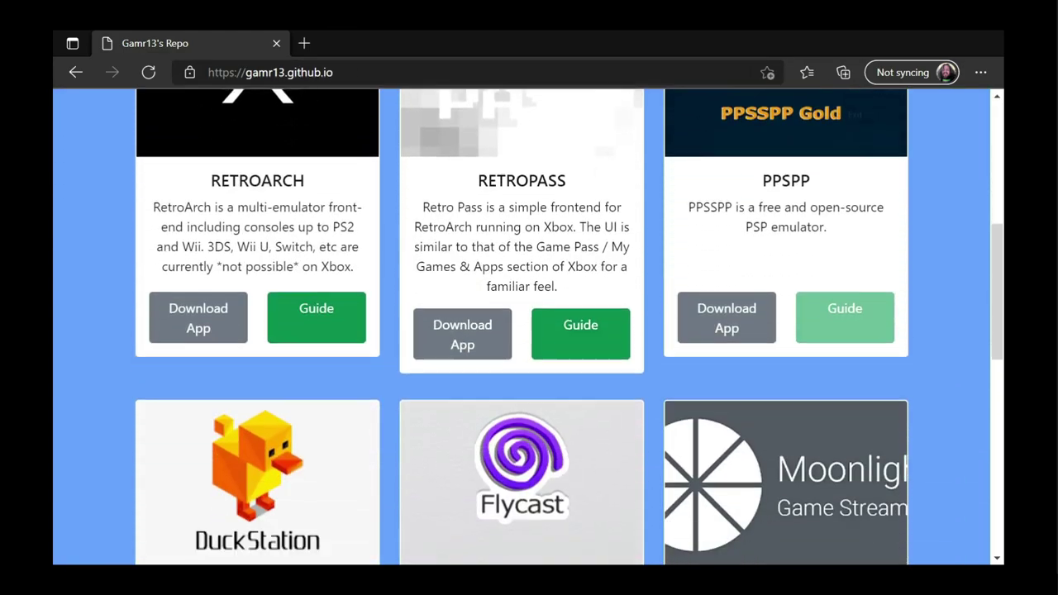
{"action": "scroll", "coordinate": [522, 327], "scroll_direction": "up", "scroll_amount": 7}
{"action": "scroll", "coordinate": [521, 327], "scroll_direction": "up", "scroll_amount": 6}
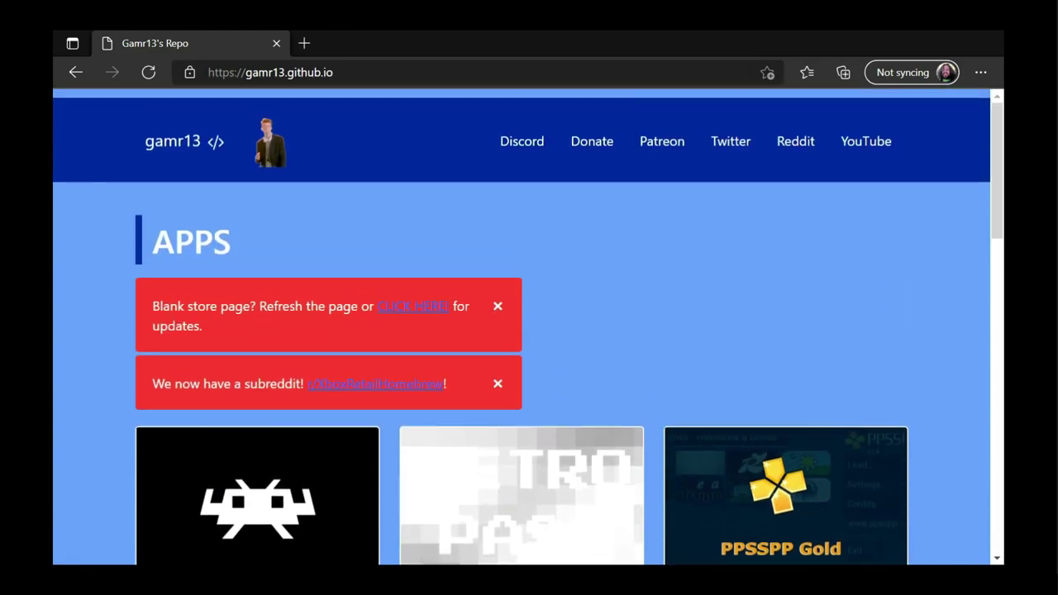
{"action": "scroll", "coordinate": [522, 327], "scroll_direction": "down", "scroll_amount": 13}
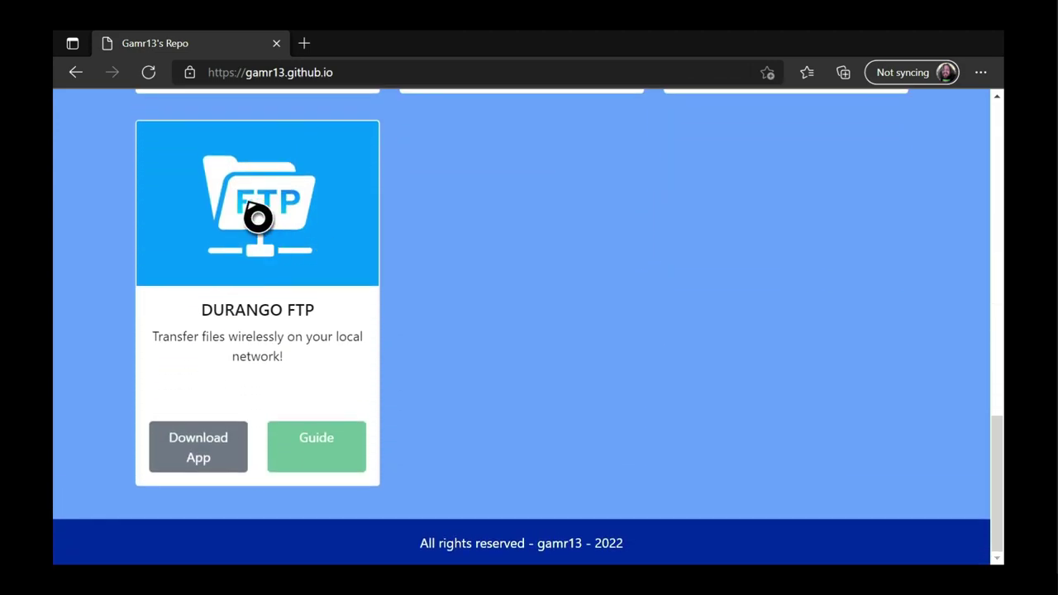
{"action": "left_click", "coordinate": [200, 445]}
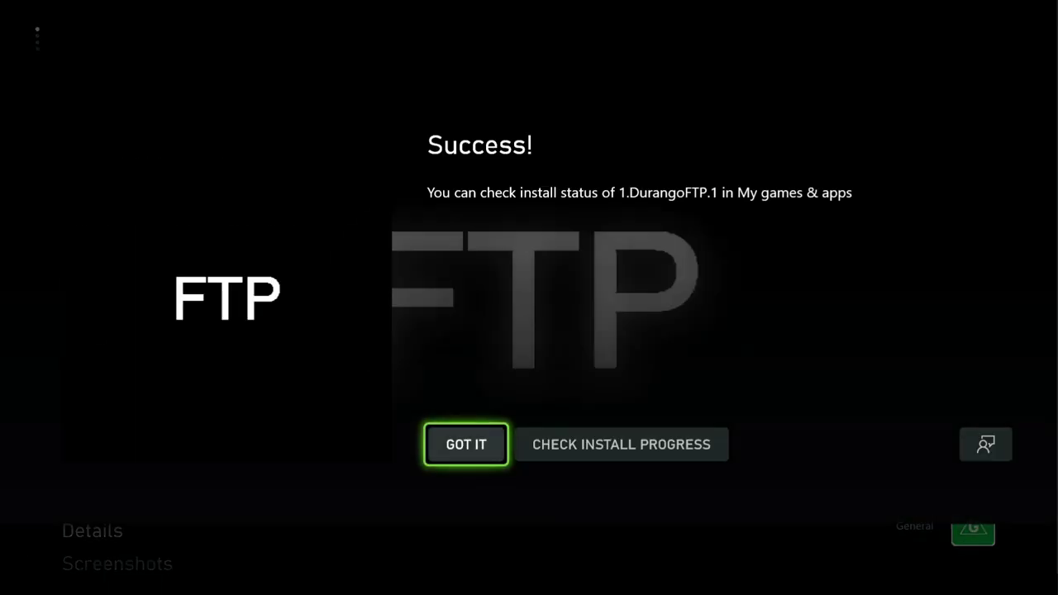
{"action": "key", "text": "Return"}
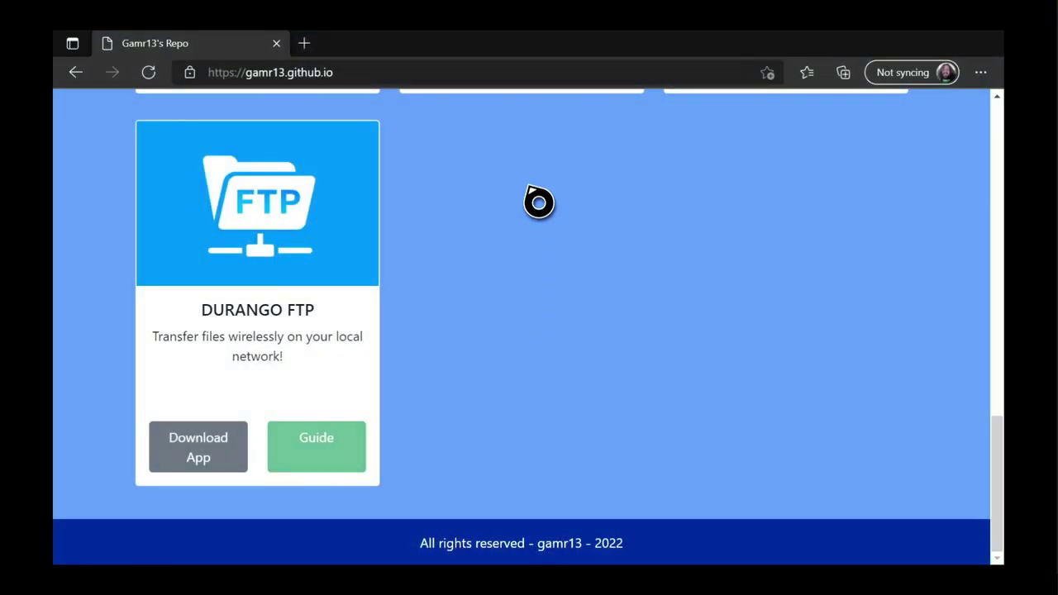
Download RetroArch from the app repository, allowing the site to open the Microsoft Store.
{"action": "scroll", "coordinate": [538, 203], "scroll_direction": "up", "scroll_amount": 15}
{"action": "scroll", "coordinate": [539, 202], "scroll_direction": "down", "scroll_amount": 3}
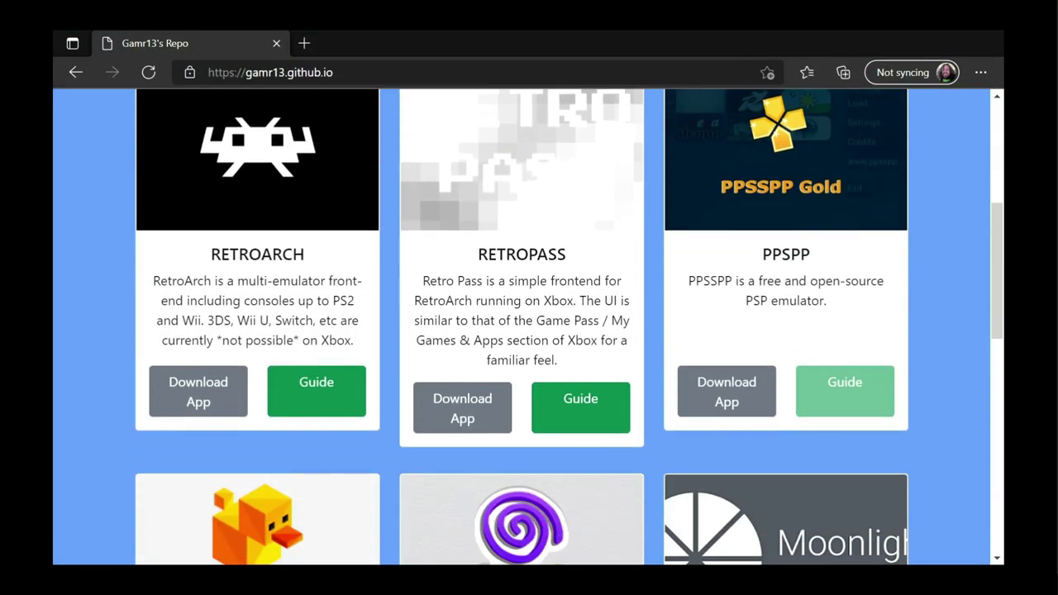
{"action": "left_click", "coordinate": [247, 410]}
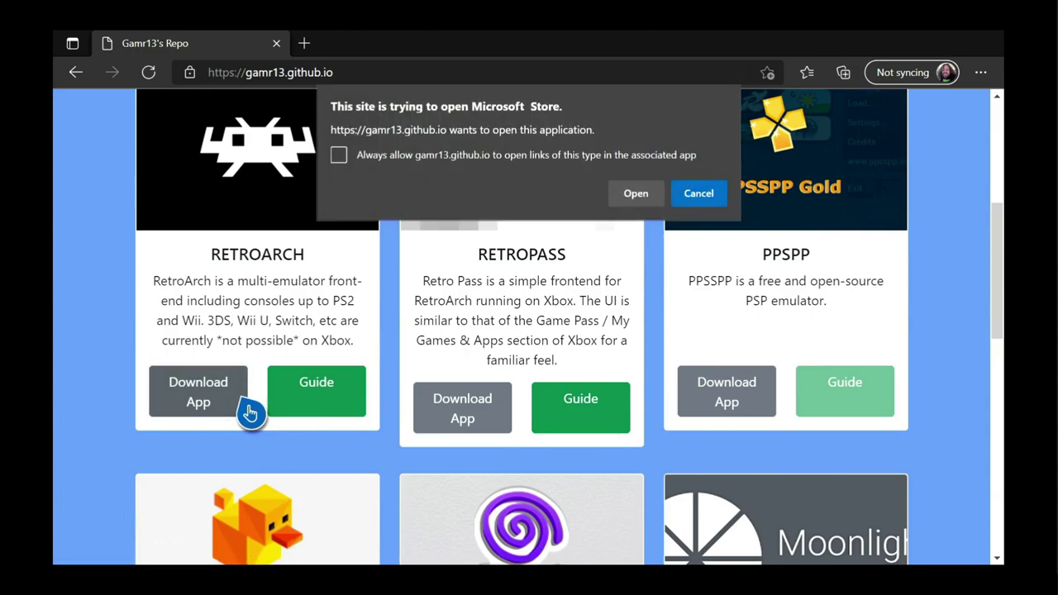
{"action": "left_click", "coordinate": [611, 205]}
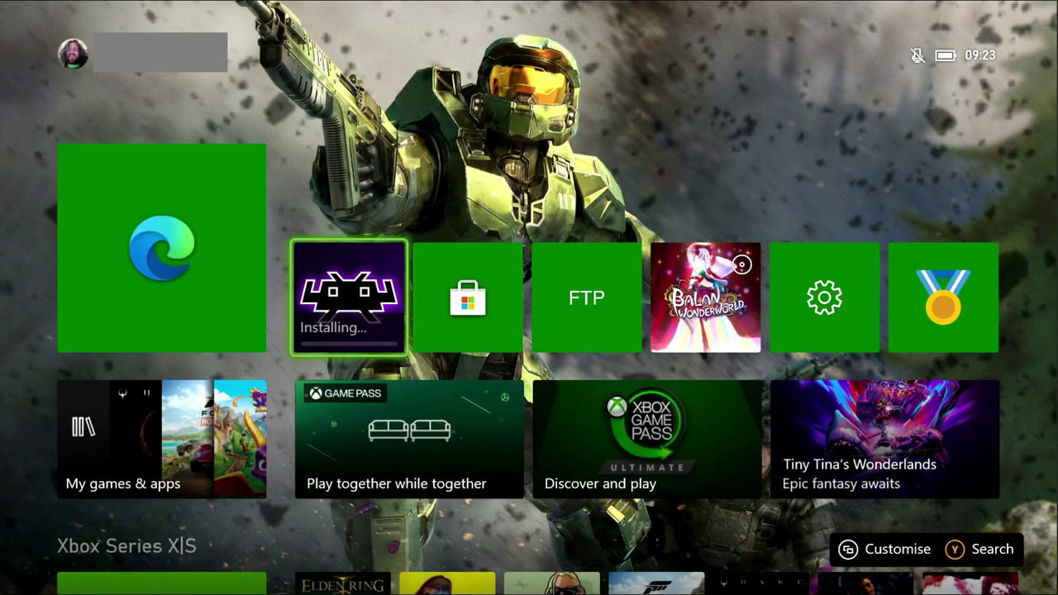
{"action": "key", "text": "Right"}
{"action": "key", "text": "Right"}
{"action": "key", "text": "Left"}
{"action": "key", "text": "Left"}
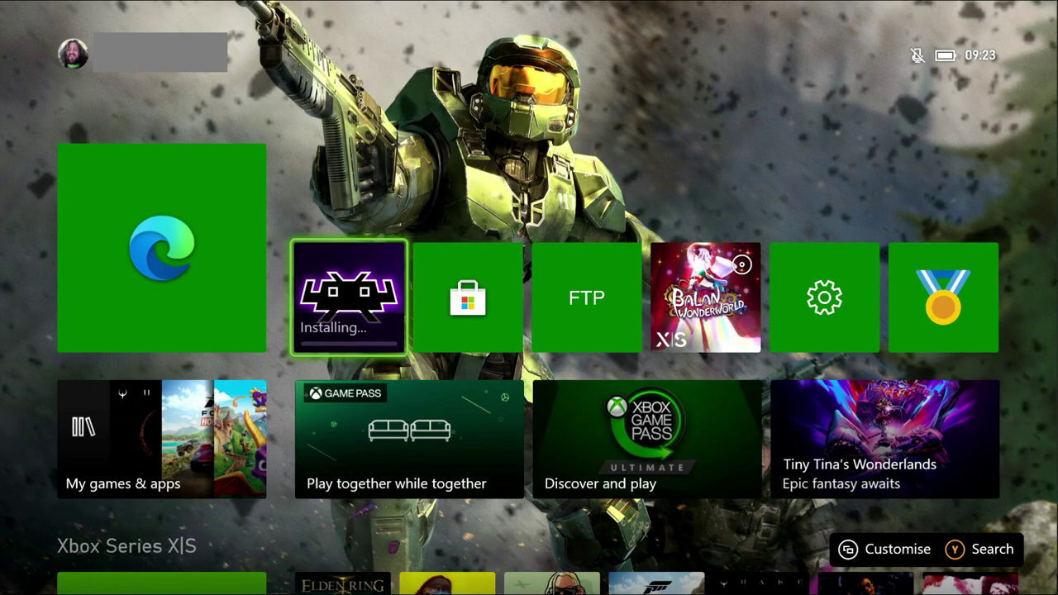
{"action": "key", "text": "Return"}
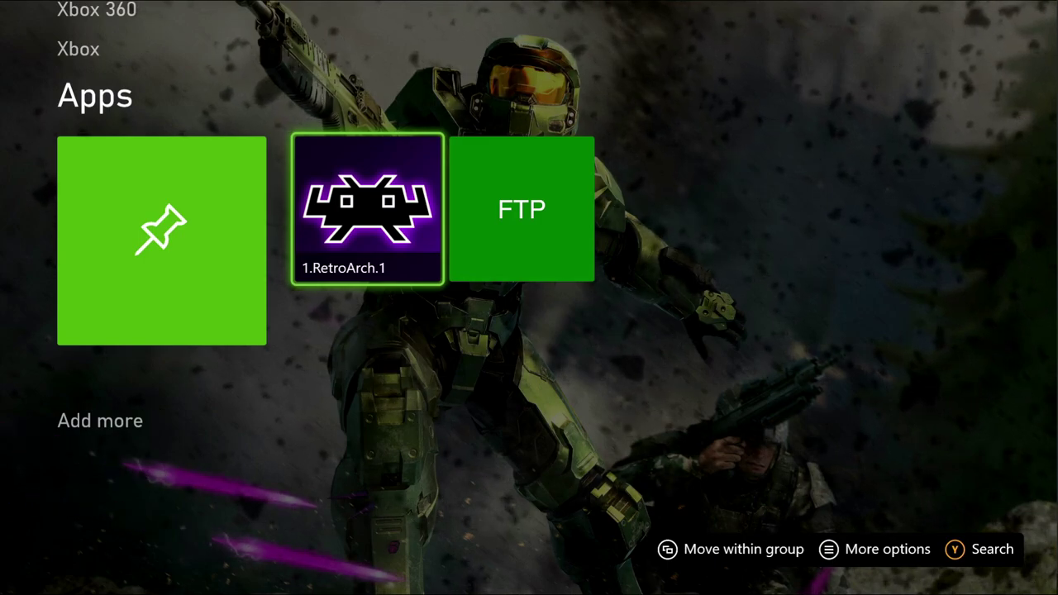
Launch 1.RetroArch.1 from the Apps group on the home screen.
{"action": "key", "text": "Right"}
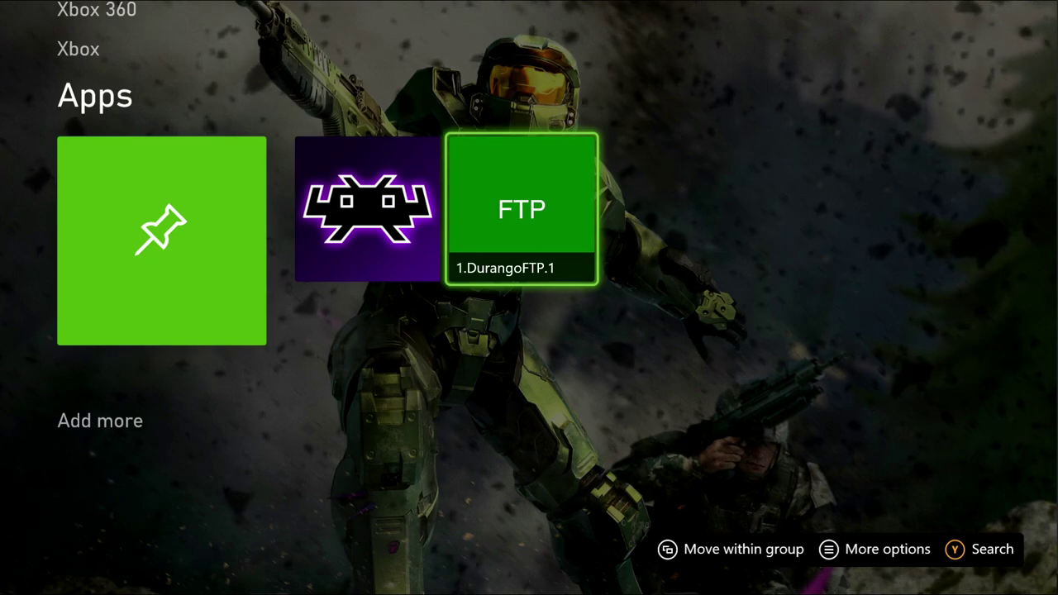
{"action": "key", "text": "Left"}
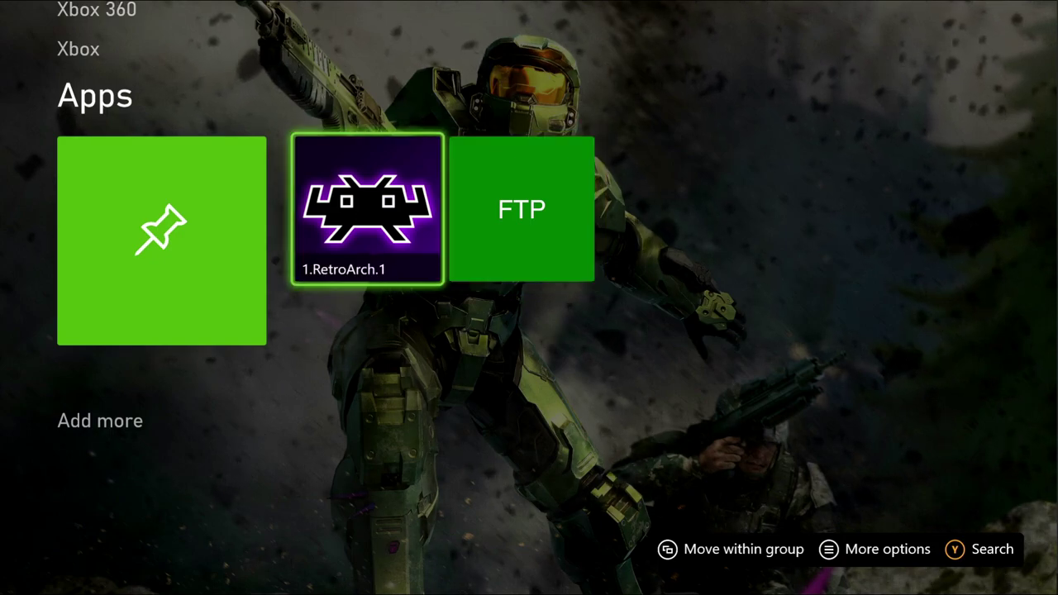
{"action": "key", "text": "Right"}
{"action": "key", "text": "Left"}
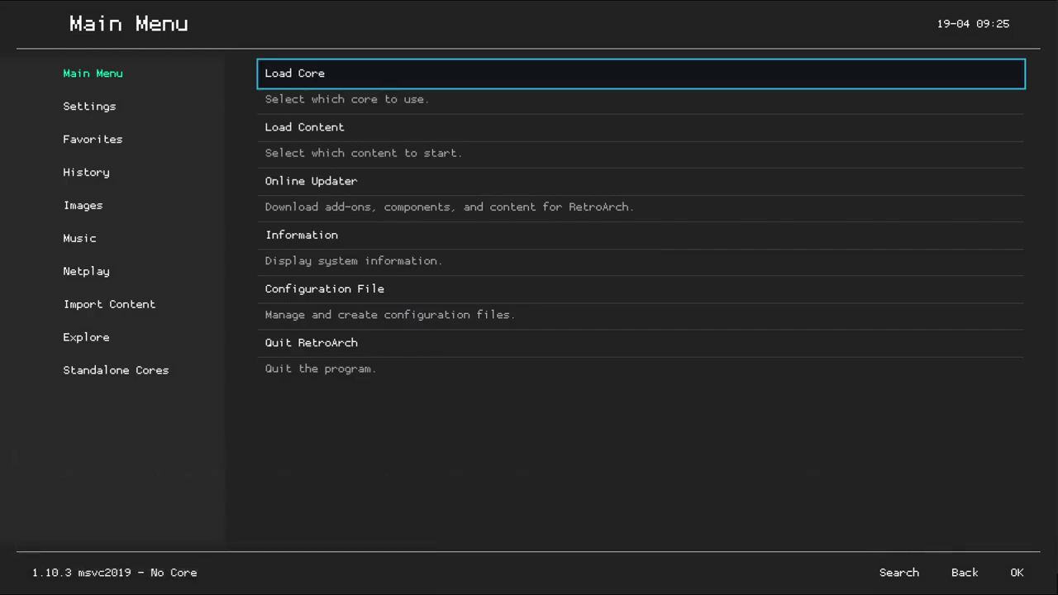
Update RetroArch's assets through the Online Updater.
{"action": "key", "text": "Down"}
{"action": "key", "text": "Down"}
{"action": "key", "text": "Return"}
{"action": "key", "text": "Down"}
{"action": "key", "text": "Down"}
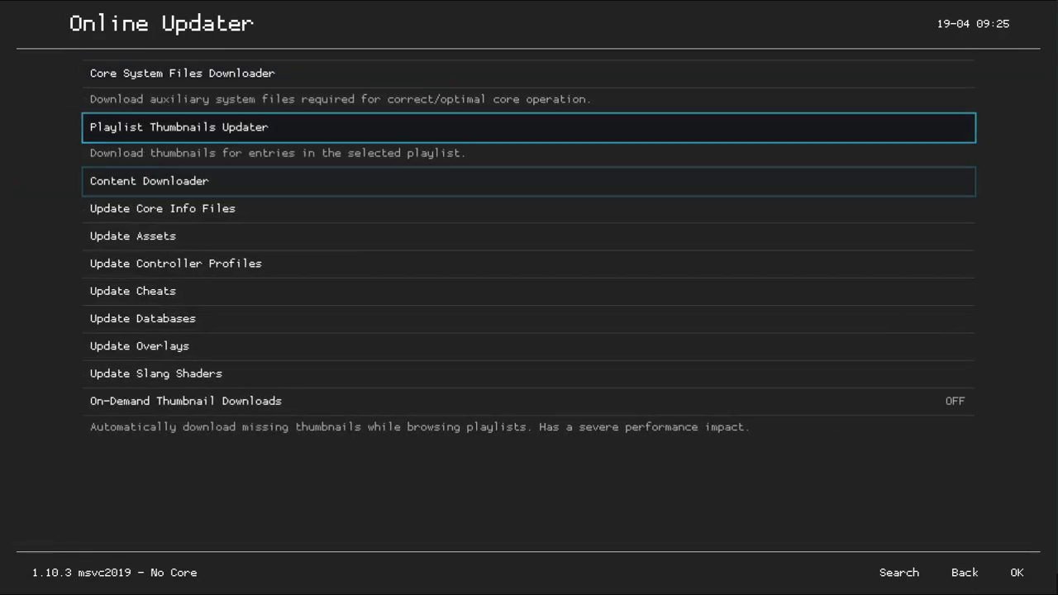
{"action": "key", "text": "Down"}
{"action": "key", "text": "Down"}
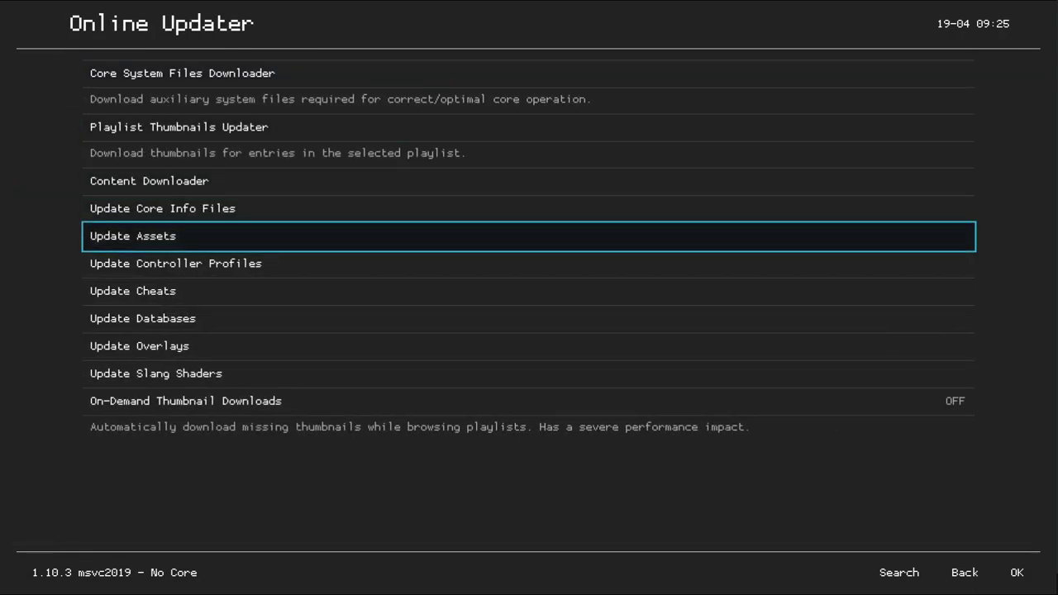
{"action": "key", "text": "Return"}
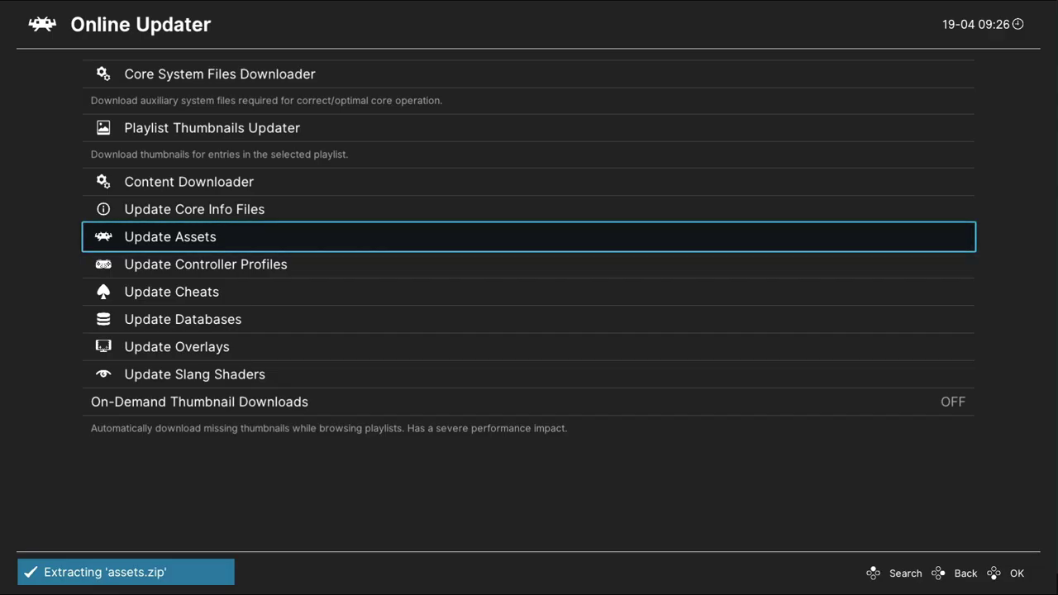
{"action": "key", "text": "BackSpace"}
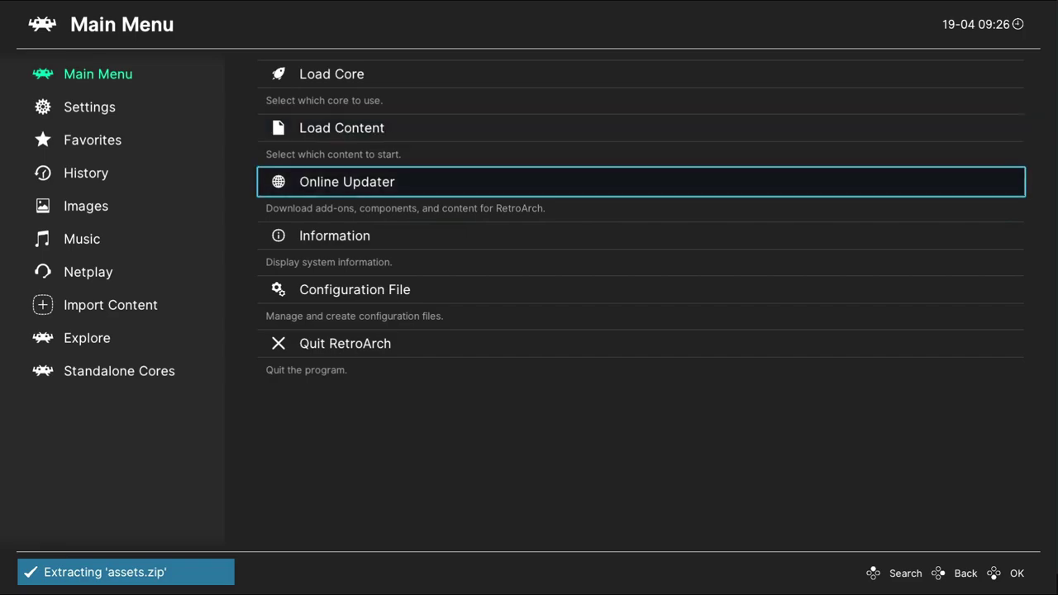
{"action": "key", "text": "Return"}
{"action": "key", "text": "Down"}
{"action": "key", "text": "Down"}
{"action": "key", "text": "Down"}
{"action": "key", "text": "Down"}
{"action": "key", "text": "Up"}
{"action": "key", "text": "Up"}
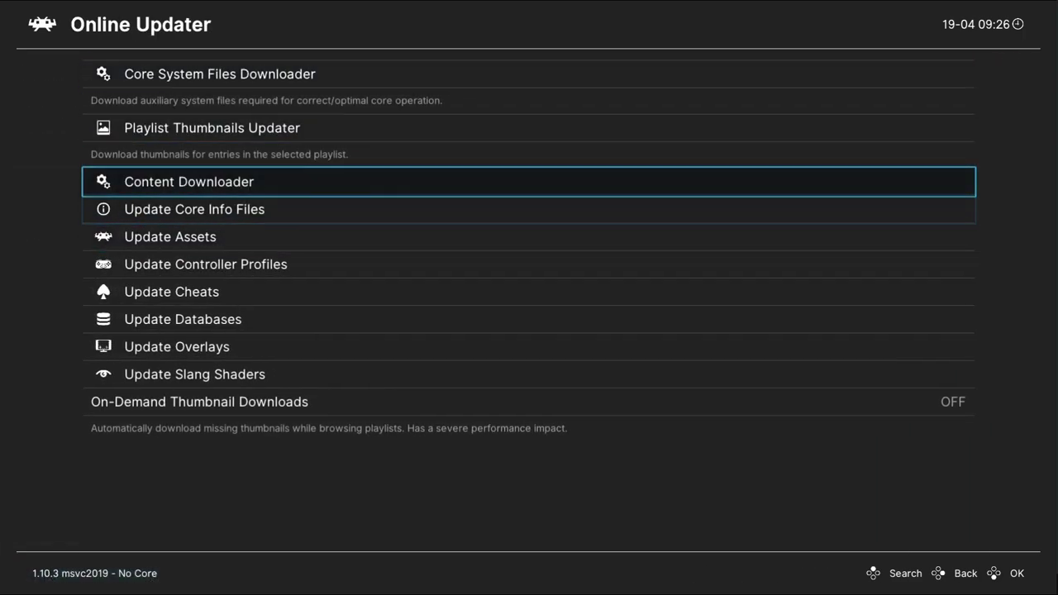
{"action": "key", "text": "Down"}
{"action": "key", "text": "Down"}
{"action": "key", "text": "Down"}
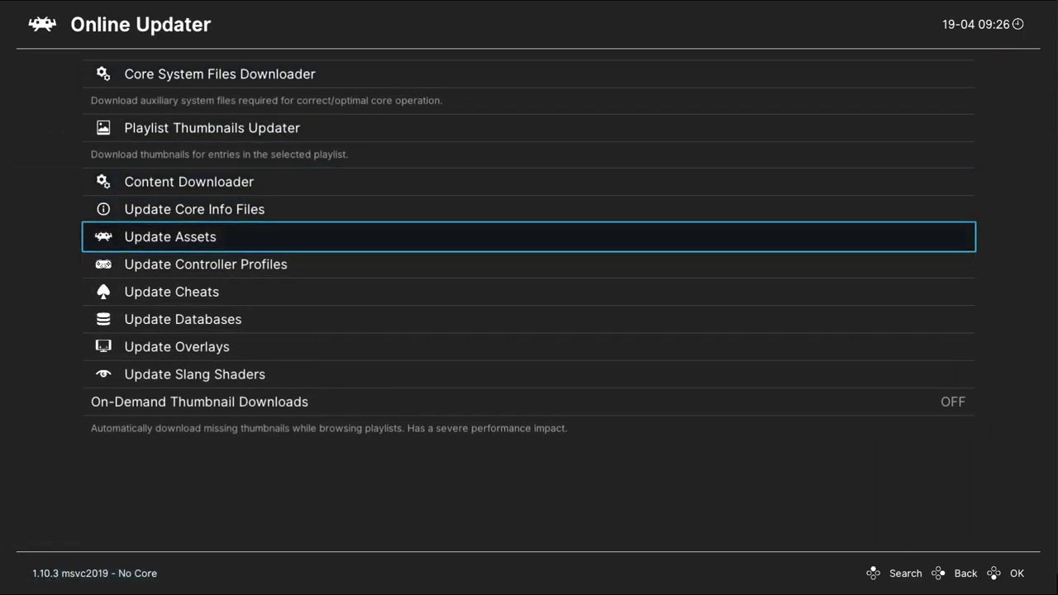
Update the overlays first and the databases second through the Online Updater.
{"action": "key", "text": "Down"}
{"action": "key", "text": "Down"}
{"action": "key", "text": "Up"}
{"action": "key", "text": "Up"}
{"action": "key", "text": "Down"}
{"action": "key", "text": "Down"}
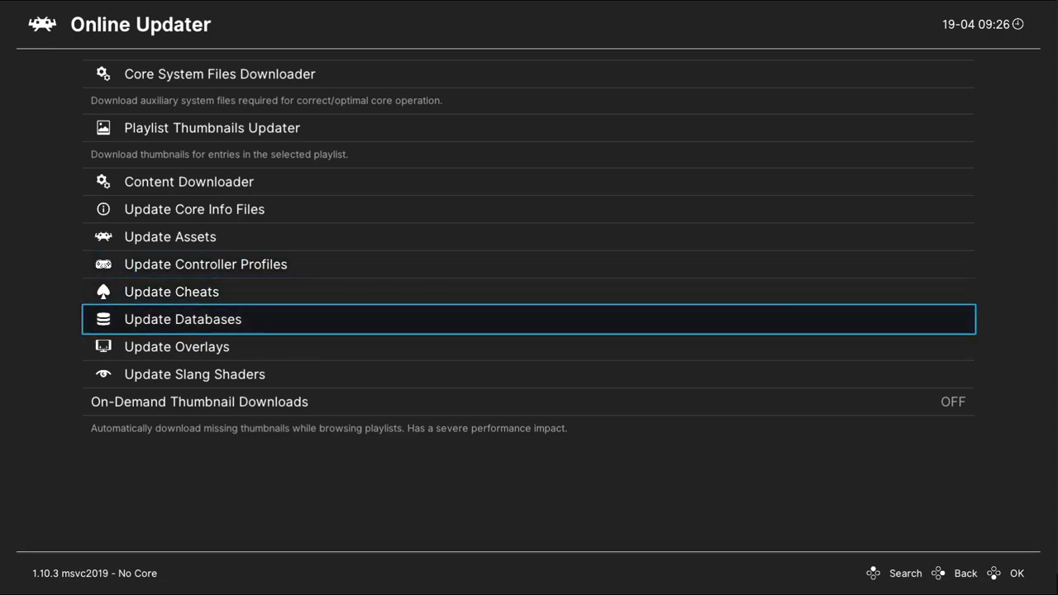
{"action": "key", "text": "Down"}
{"action": "key", "text": "Return"}
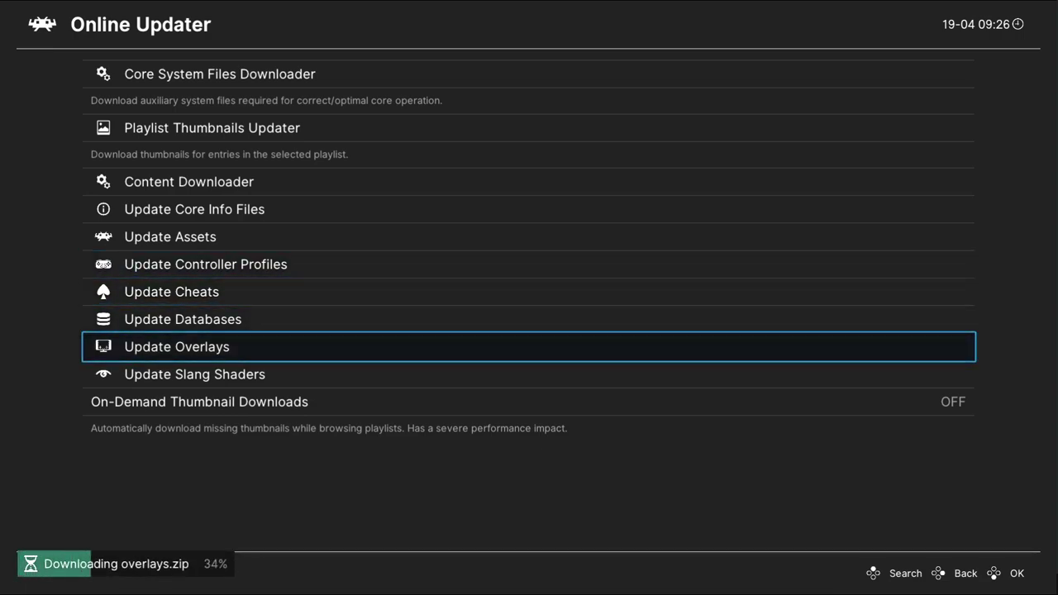
{"action": "key", "text": "Up"}
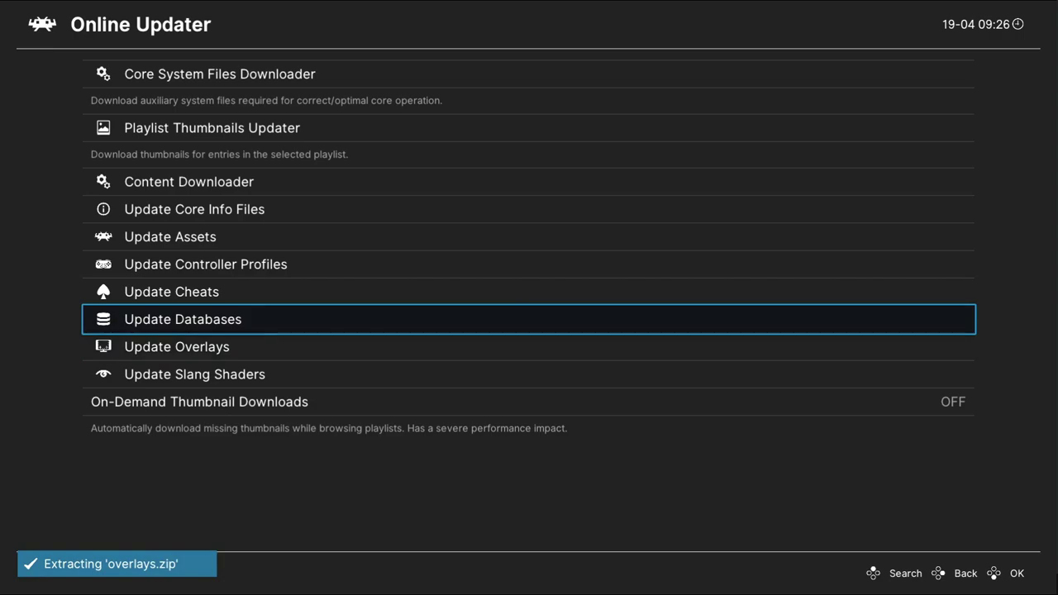
{"action": "key", "text": "Return"}
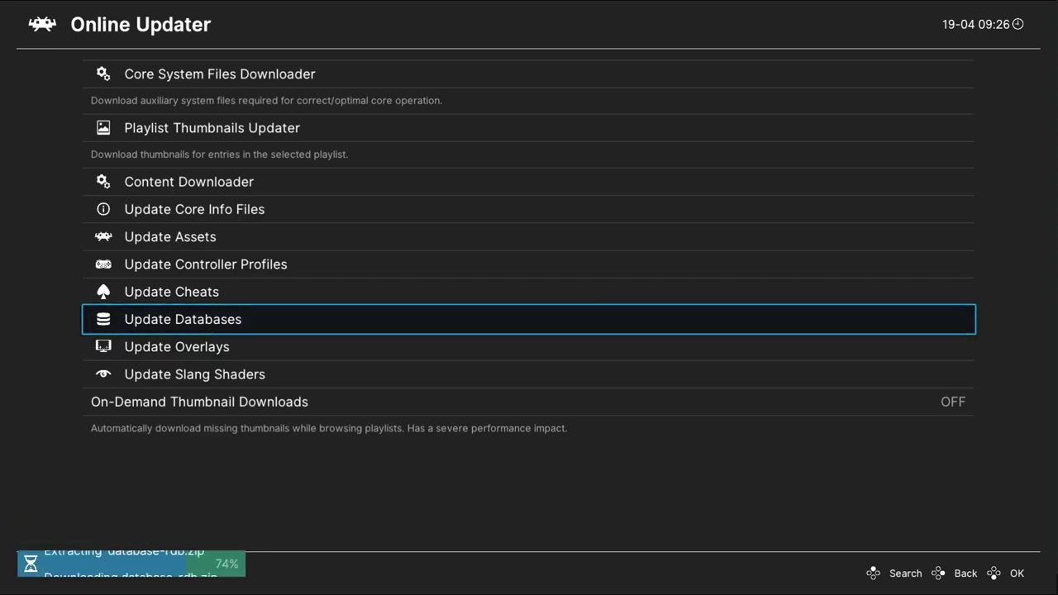
{"action": "key", "text": "Up"}
{"action": "key", "text": "Up"}
{"action": "key", "text": "Up"}
{"action": "key", "text": "Down"}
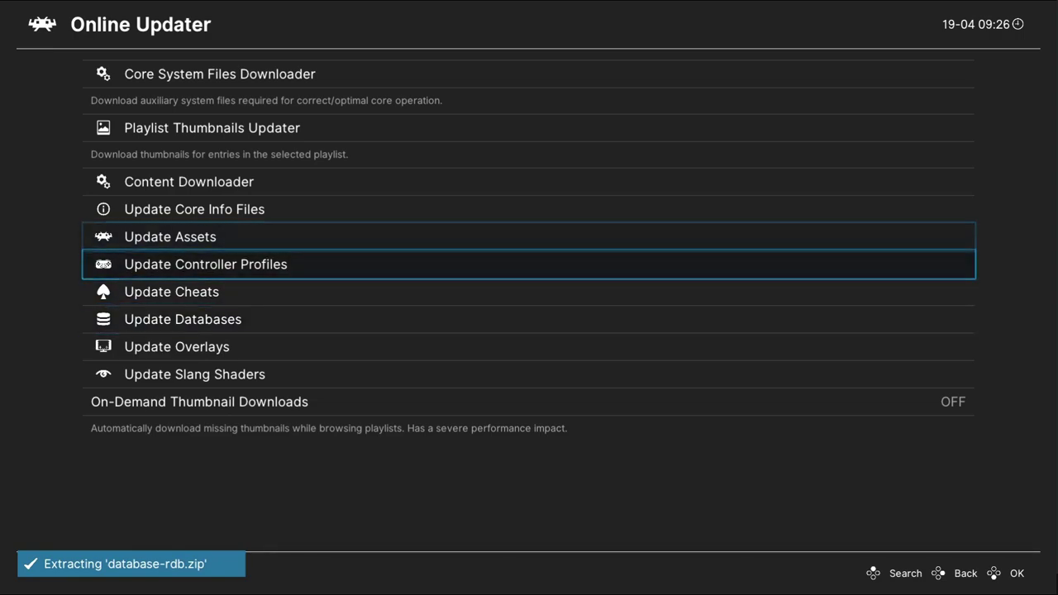
{"action": "key", "text": "Down"}
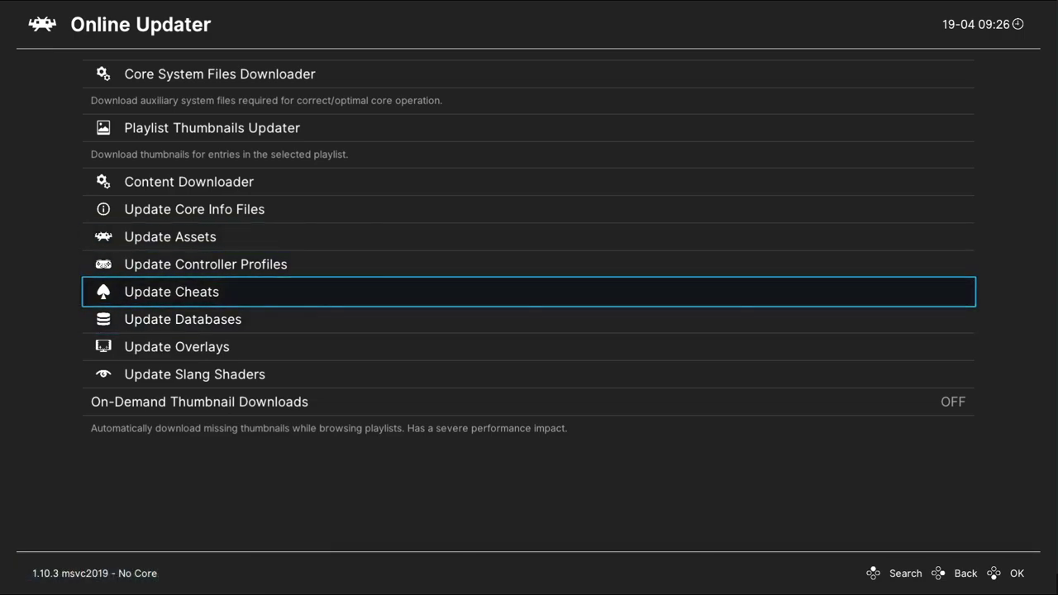
{"action": "key", "text": "Down"}
{"action": "key", "text": "Down"}
{"action": "key", "text": "Down"}
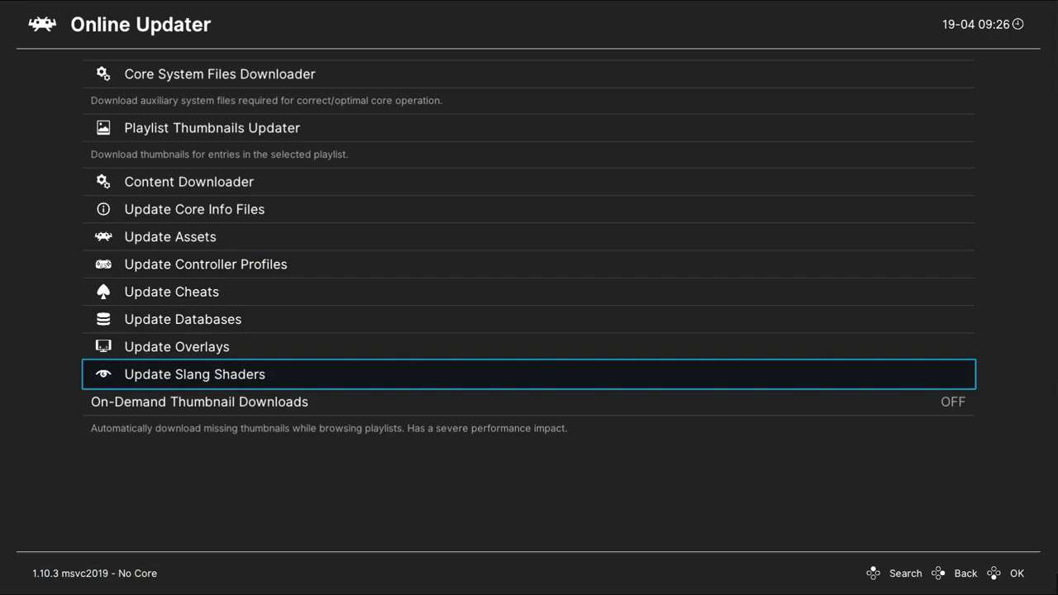
{"action": "key", "text": "Up"}
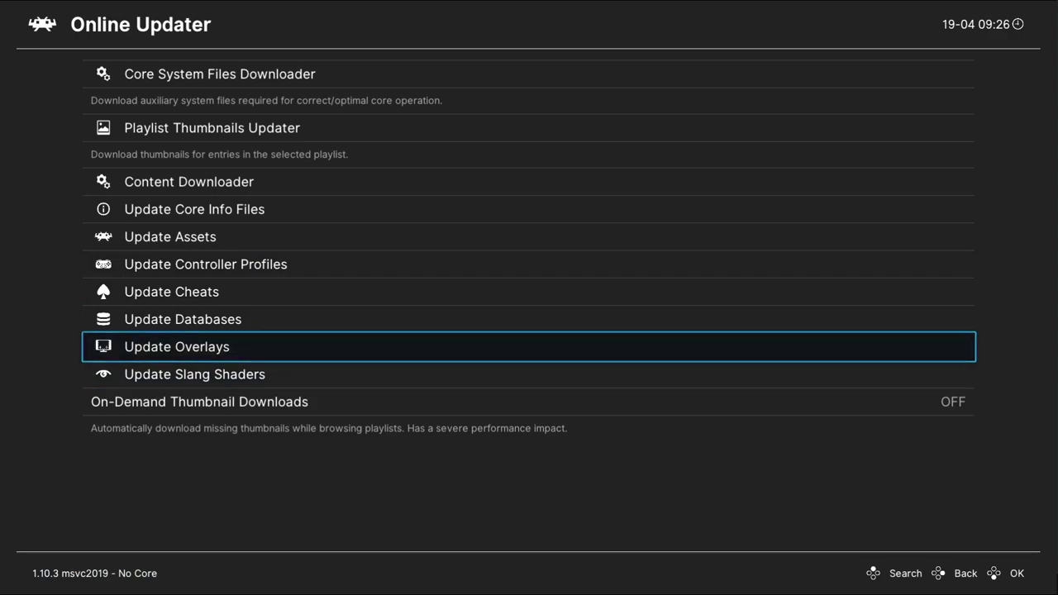
Update the core info files through the Online Updater.
{"action": "key", "text": "Up"}
{"action": "key", "text": "Up"}
{"action": "key", "text": "Up"}
{"action": "key", "text": "Up"}
{"action": "key", "text": "Up"}
{"action": "key", "text": "Up"}
{"action": "key", "text": "Down"}
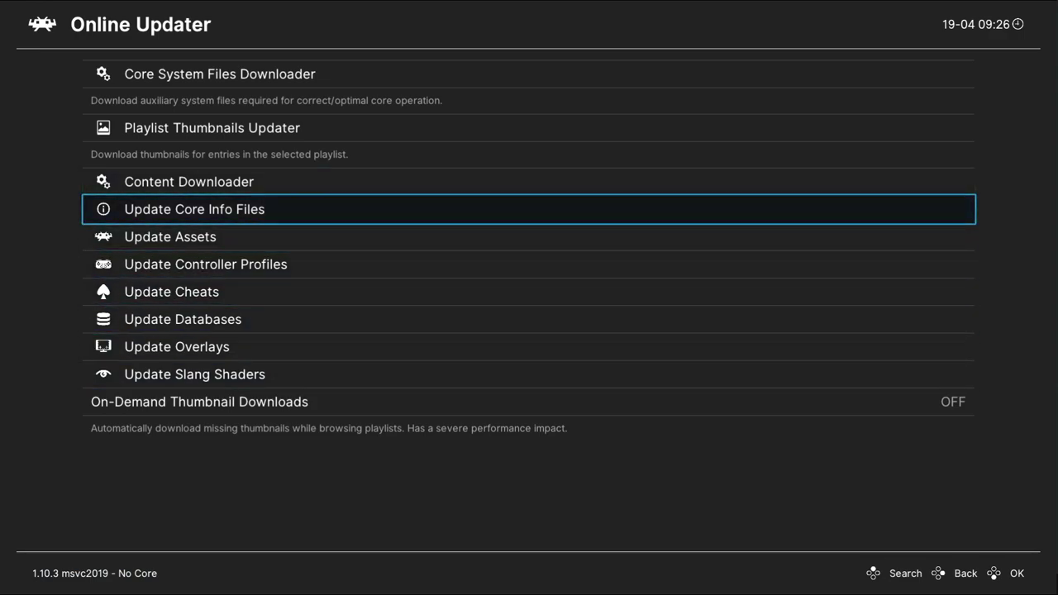
{"action": "key", "text": "Return"}
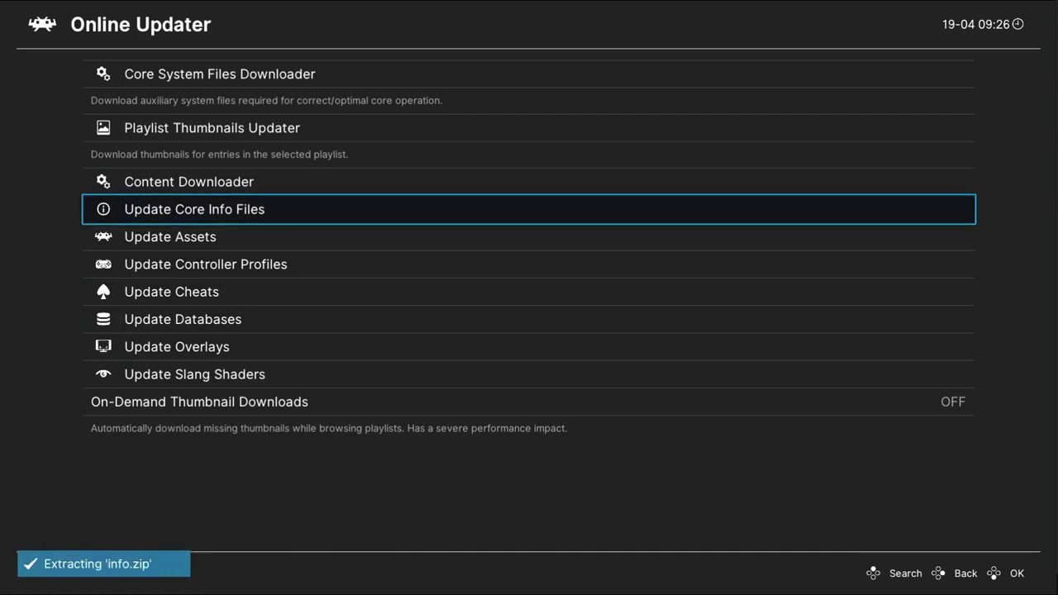
Open the Nintendo - GameCube - Wii category in the Content Downloader.
{"action": "key", "text": "Down"}
{"action": "key", "text": "Up"}
{"action": "key", "text": "Up"}
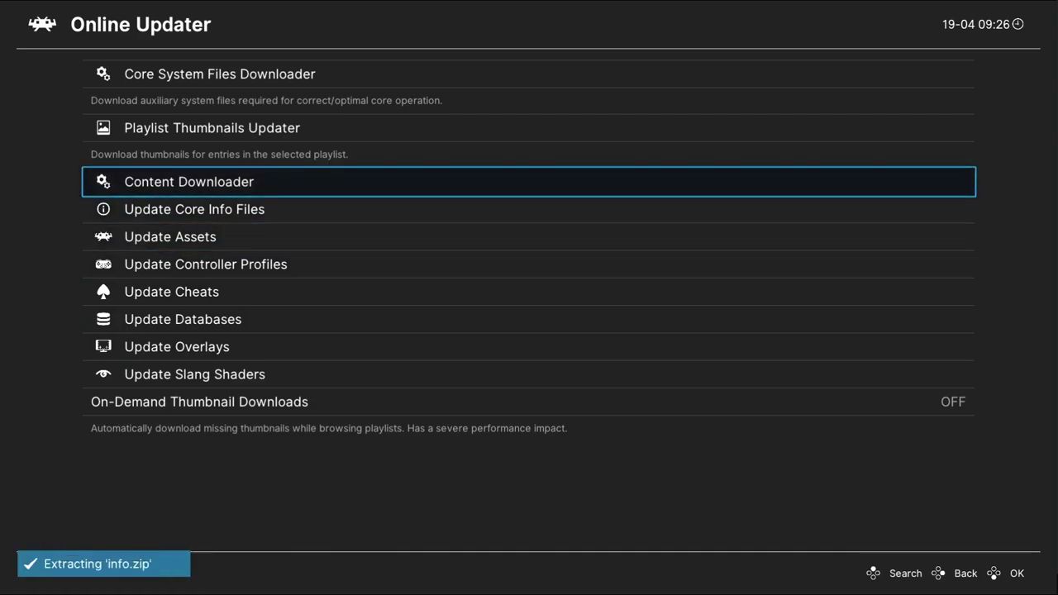
{"action": "key", "text": "Return"}
{"action": "key", "text": "Down"}
{"action": "key", "text": "Down"}
{"action": "key", "text": "Down"}
{"action": "key", "text": "Down"}
{"action": "key", "text": "Down"}
{"action": "key", "text": "Down"}
{"action": "key", "text": "Down"}
{"action": "key", "text": "Down"}
{"action": "key", "text": "Down"}
{"action": "key", "text": "Down"}
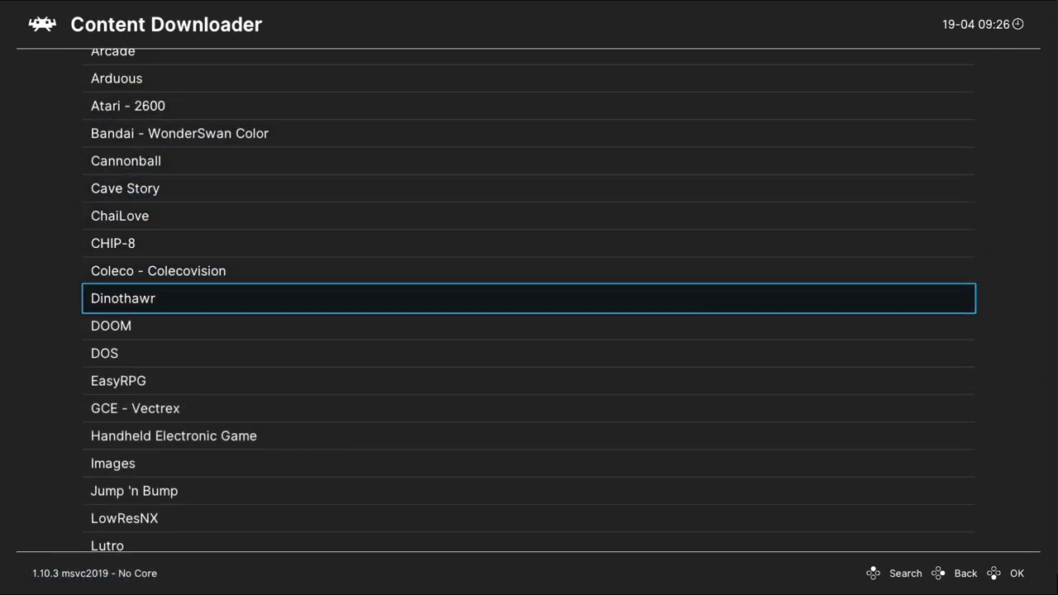
{"action": "key", "text": "Down"}
{"action": "key", "text": "Down"}
{"action": "key", "text": "Down"}
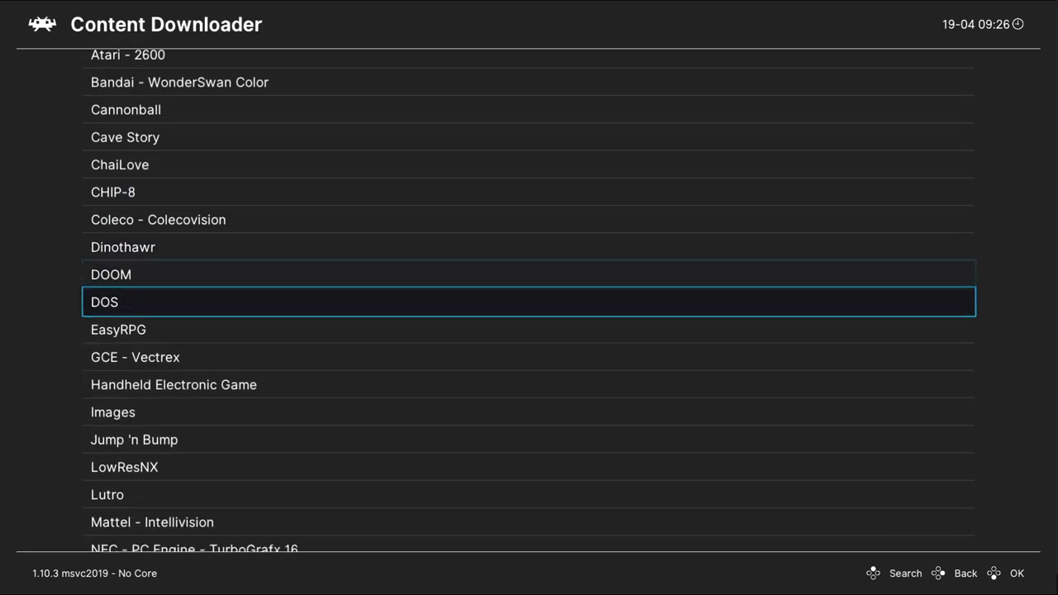
{"action": "key", "text": "Down"}
{"action": "key", "text": "Down"}
{"action": "key", "text": "Down"}
{"action": "key", "text": "Down"}
{"action": "key", "text": "Down"}
{"action": "key", "text": "Down"}
{"action": "key", "text": "Down"}
{"action": "key", "text": "Down"}
{"action": "key", "text": "Down"}
{"action": "key", "text": "Down"}
{"action": "key", "text": "Down"}
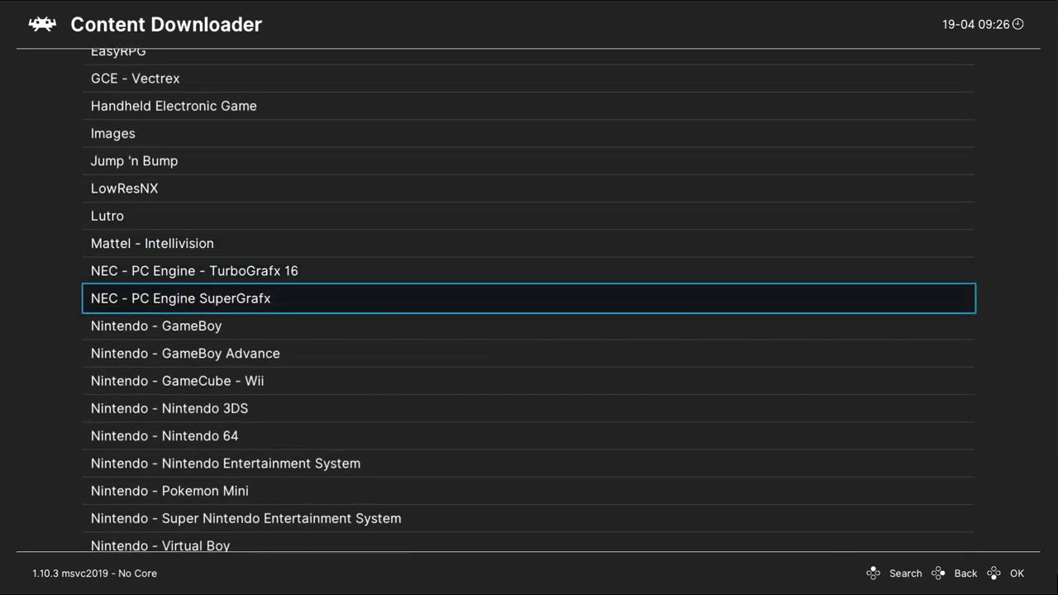
{"action": "key", "text": "Down"}
{"action": "key", "text": "Down"}
{"action": "key", "text": "Down"}
{"action": "key", "text": "Down"}
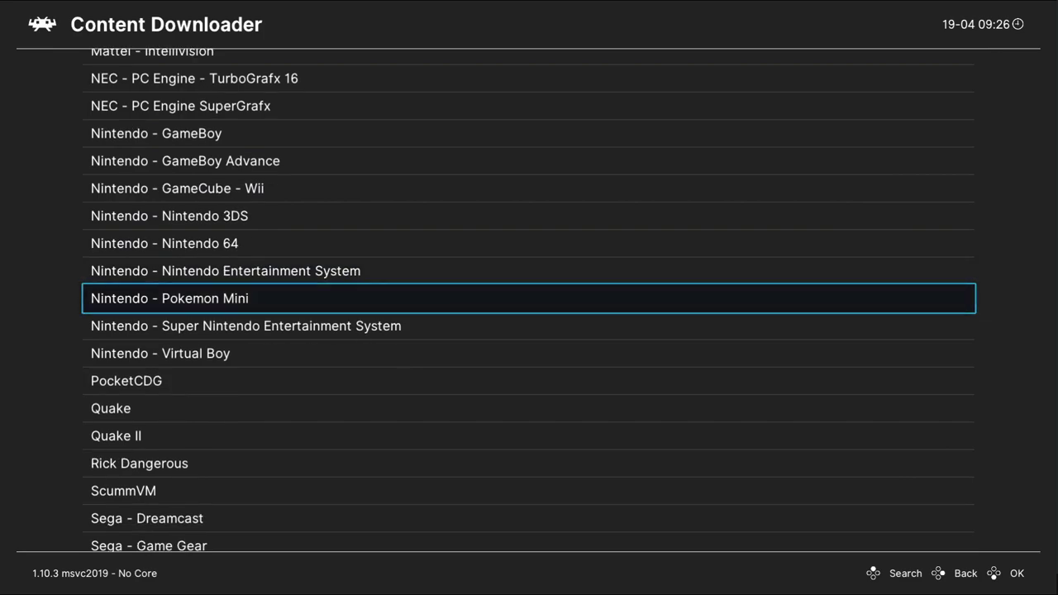
{"action": "key", "text": "Up"}
{"action": "key", "text": "Up"}
{"action": "key", "text": "Up"}
{"action": "key", "text": "Up"}
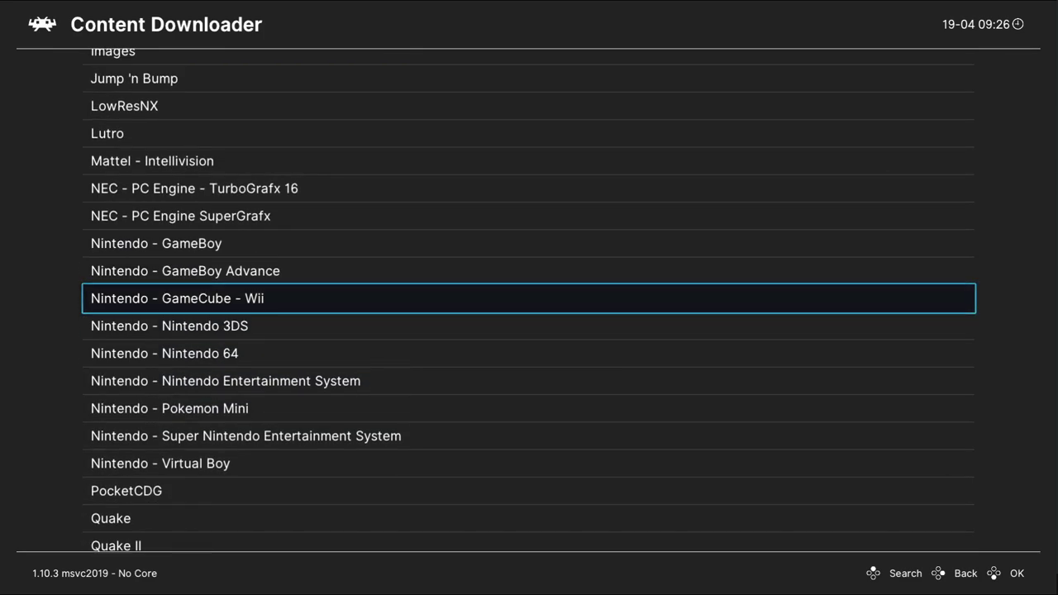
{"action": "key", "text": "Return"}
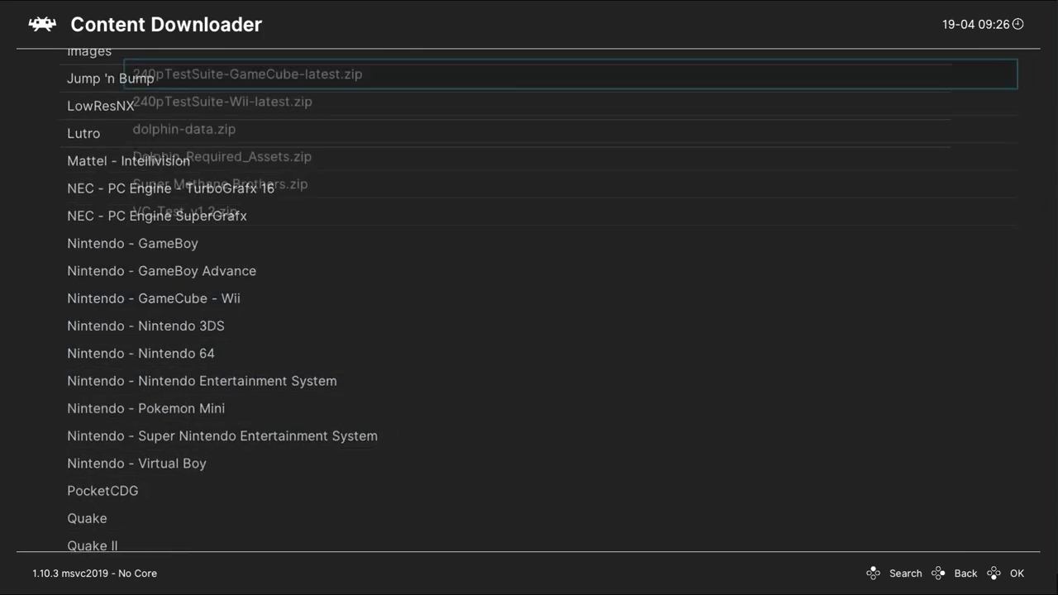
Download the Dolphin_Required_Assets.zip package from the GameCube and Wii content list.
{"action": "key", "text": "Down"}
{"action": "key", "text": "Down"}
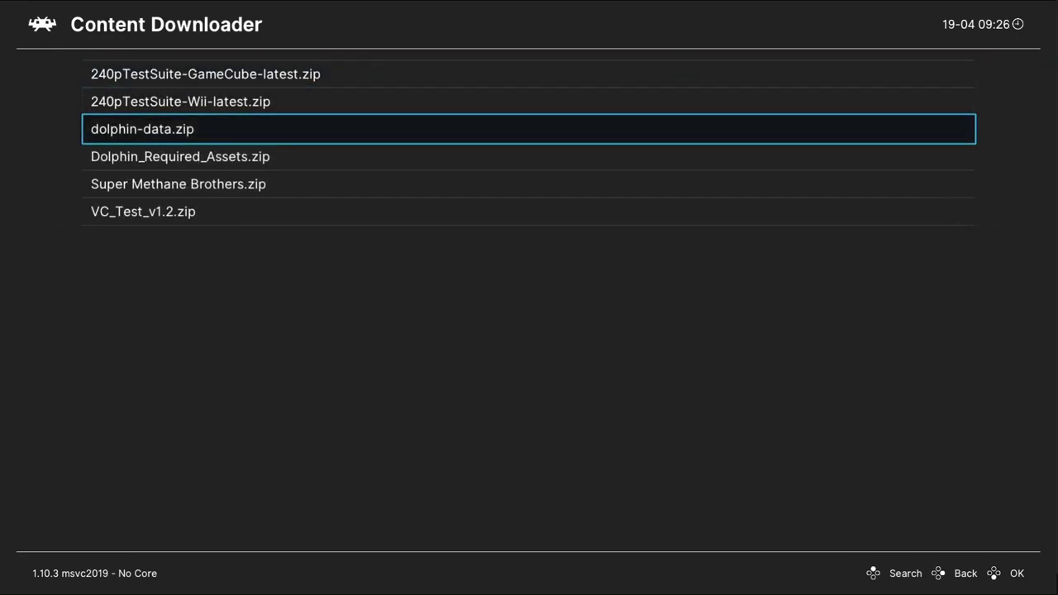
{"action": "key", "text": "Down"}
{"action": "key", "text": "Down"}
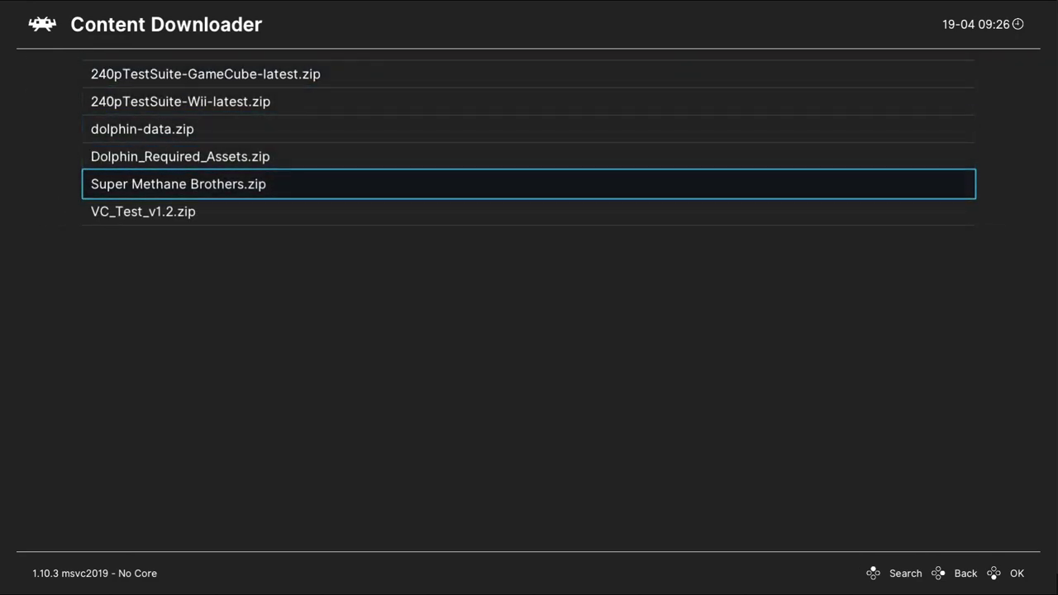
{"action": "key", "text": "Up"}
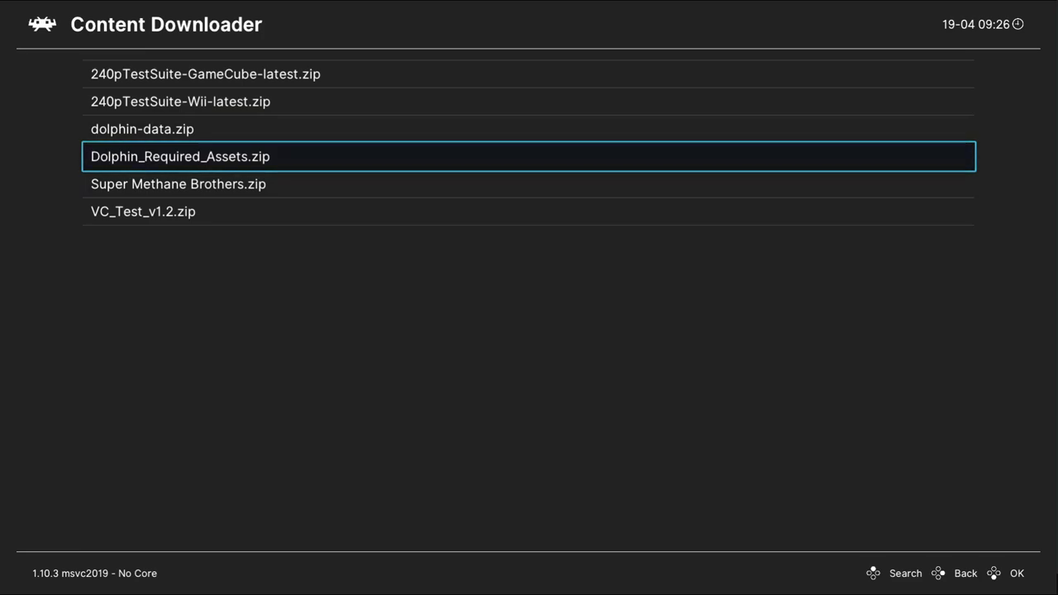
{"action": "key", "text": "Return"}
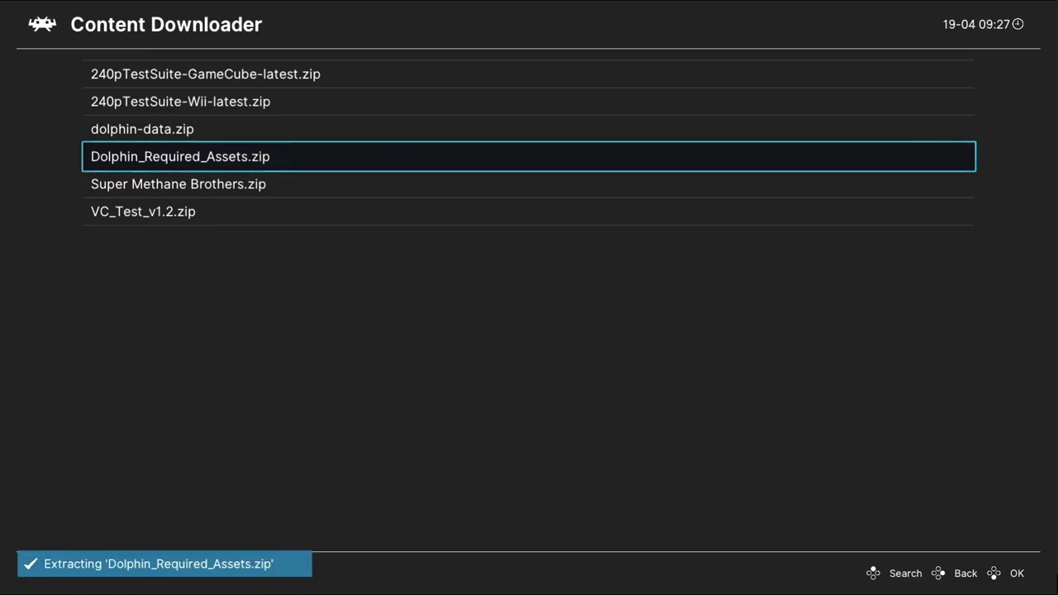
Leave the Content Downloader and Online Updater and return to RetroArch's main menu.
{"action": "key", "text": "BackSpace"}
{"action": "key", "text": "BackSpace"}
{"action": "key", "text": "BackSpace"}
{"action": "key", "text": "Up"}
{"action": "key", "text": "Up"}
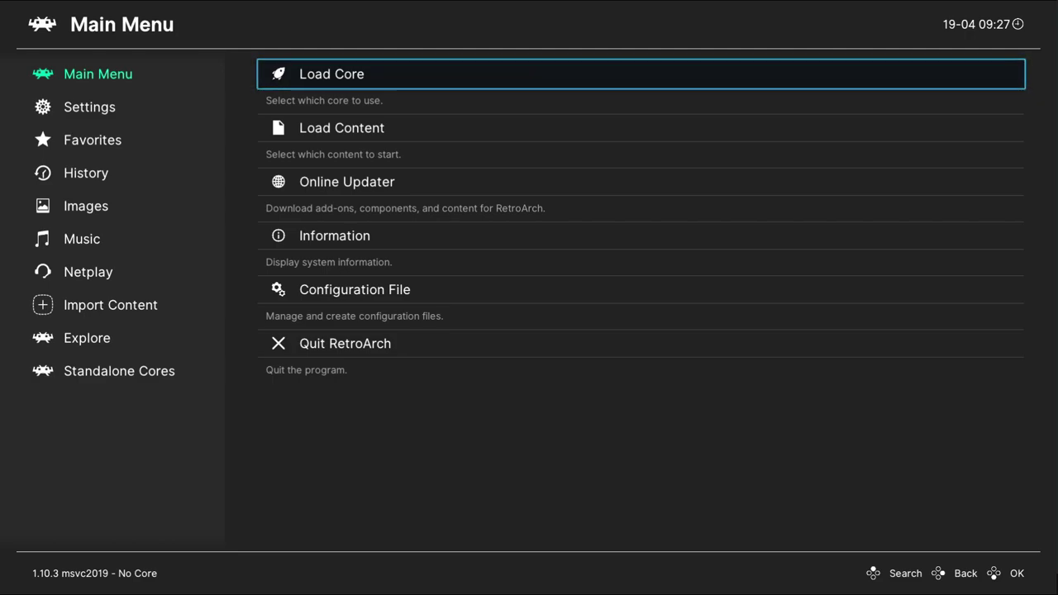
{"action": "key", "text": "Down"}
{"action": "key", "text": "Down"}
{"action": "key", "text": "Down"}
{"action": "key", "text": "Down"}
{"action": "key", "text": "Down"}
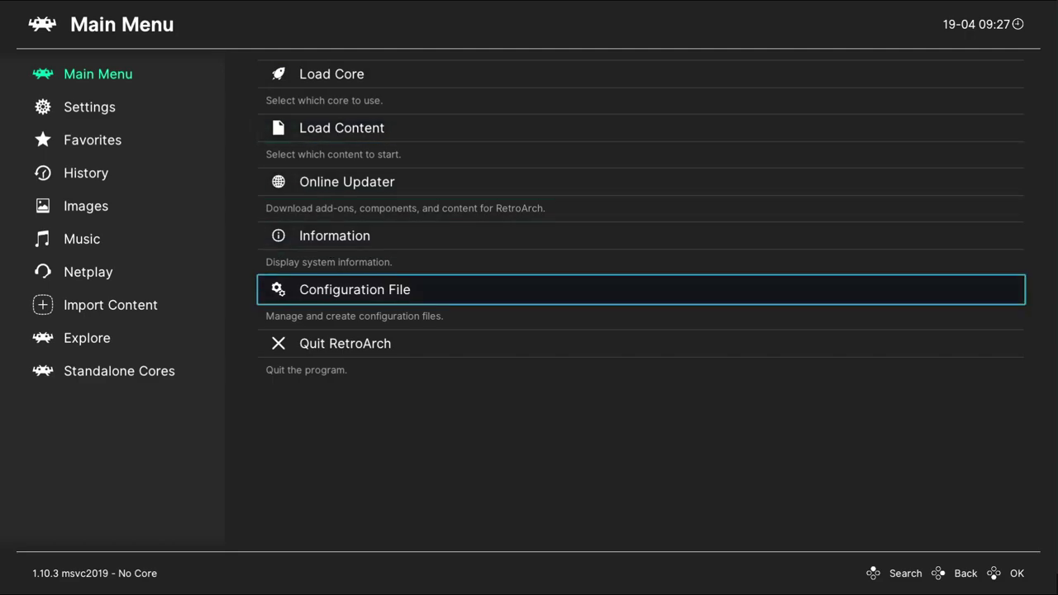
{"action": "key", "text": "Left"}
{"action": "key", "text": "Up"}
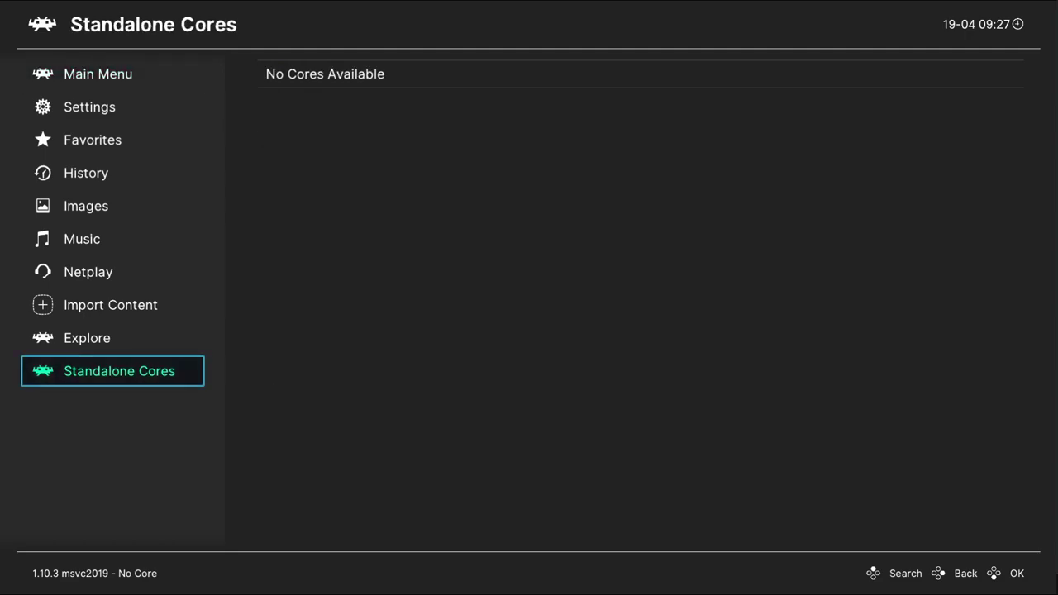
{"action": "key", "text": "Down"}
{"action": "key", "text": "Right"}
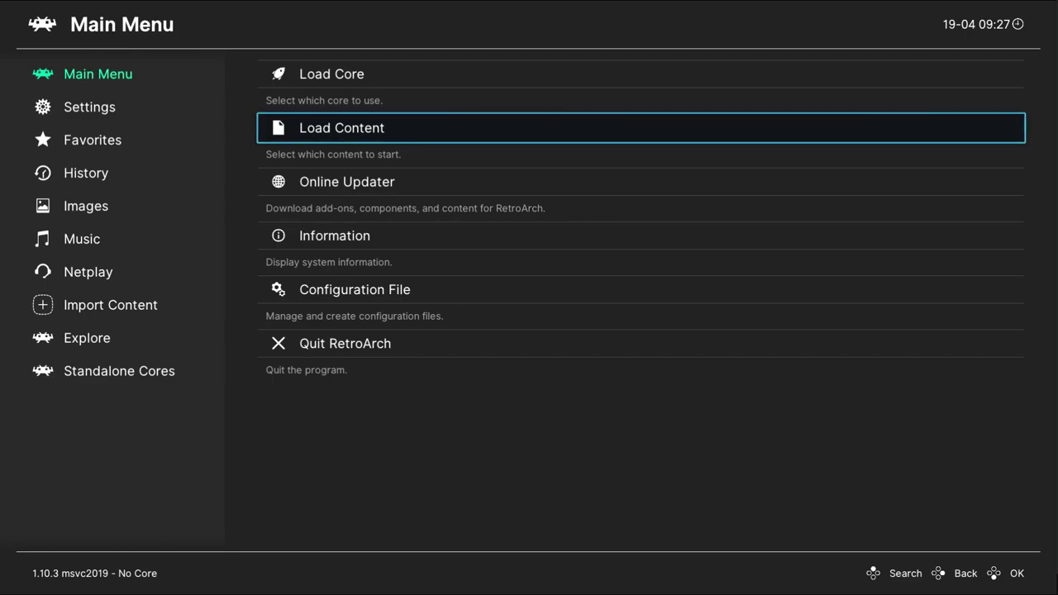
{"action": "key", "text": "Return"}
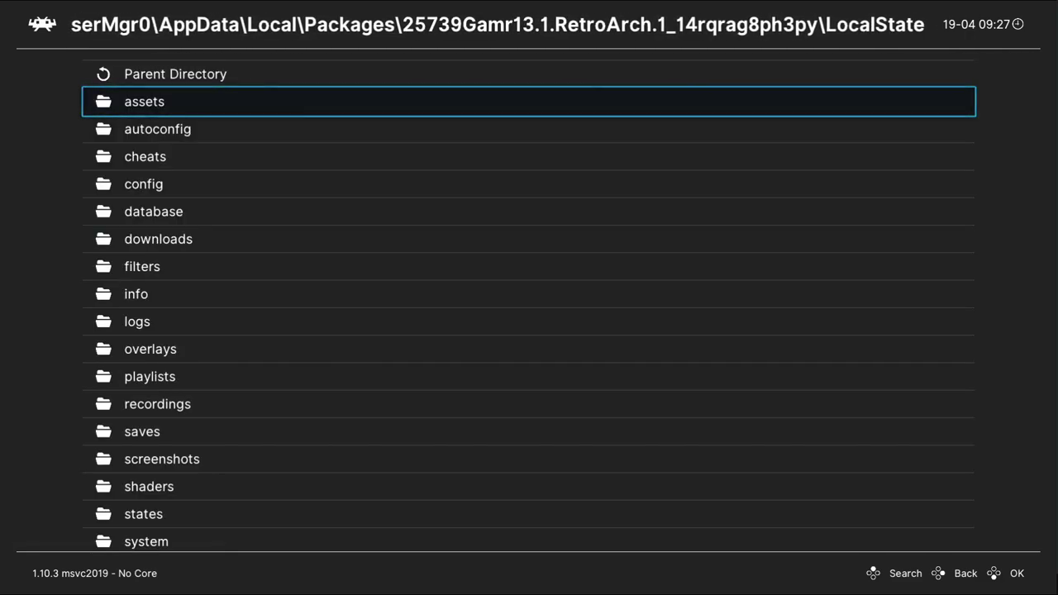
{"action": "key", "text": "BackSpace"}
{"action": "key", "text": "BackSpace"}
{"action": "key", "text": "BackSpace"}
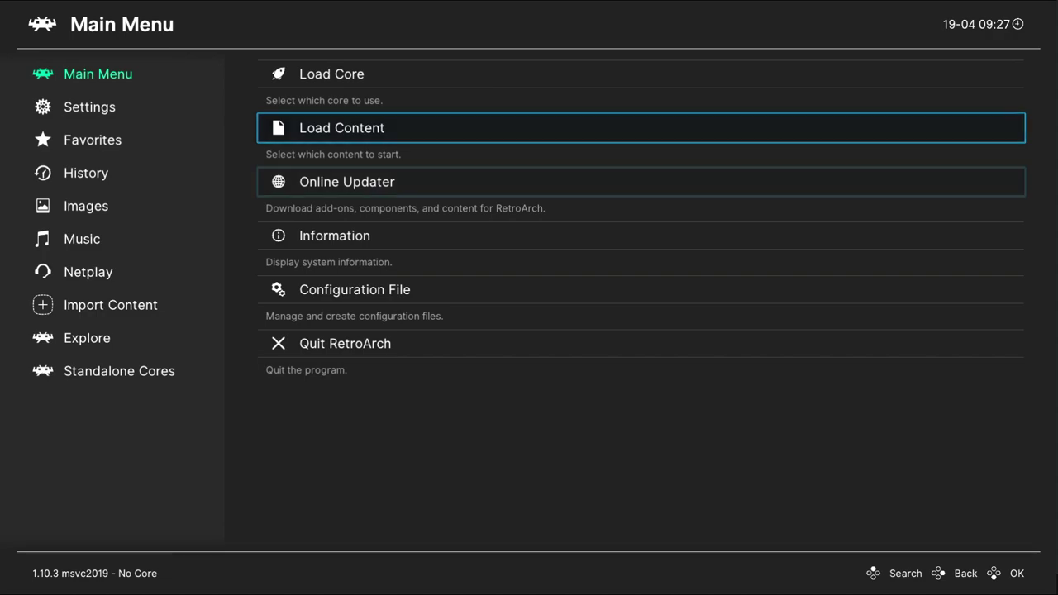
Quit RetroArch and return to the Xbox home screen.
{"action": "key", "text": "Down"}
{"action": "key", "text": "Down"}
{"action": "key", "text": "Down"}
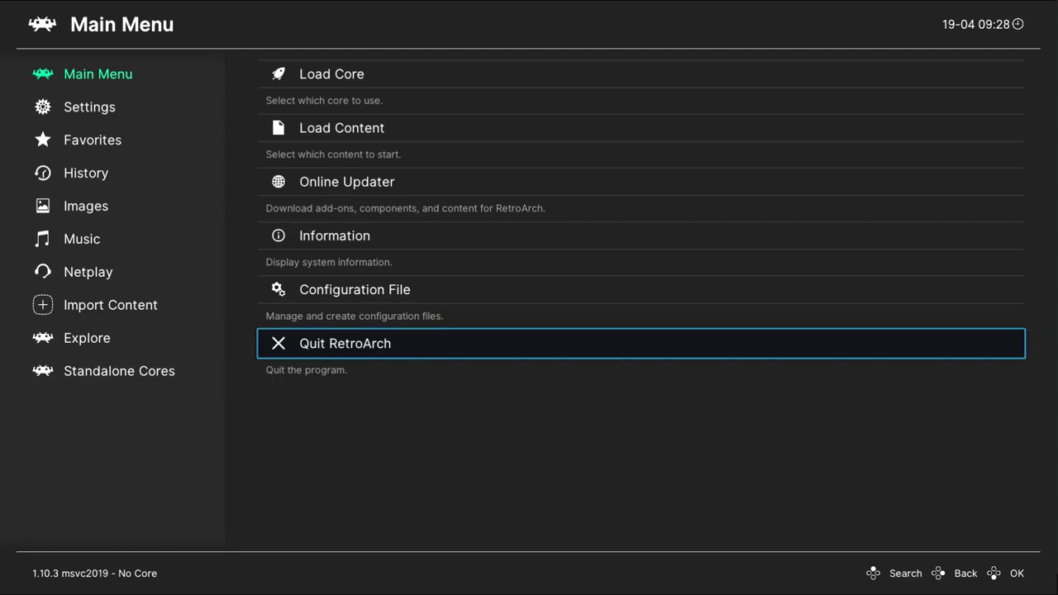
{"action": "key", "text": "Return"}
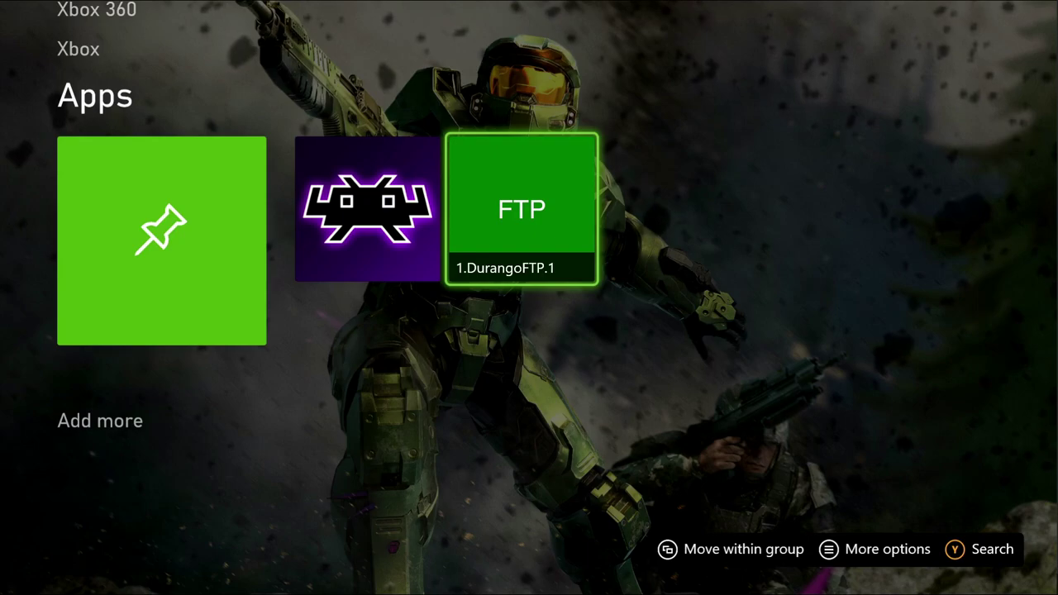
Launch 1.DurangoFTP.1 from the Apps group and start its FTP server on port 21 with anonymous access allowed.
{"action": "key", "text": "Left"}
{"action": "key", "text": "Right"}
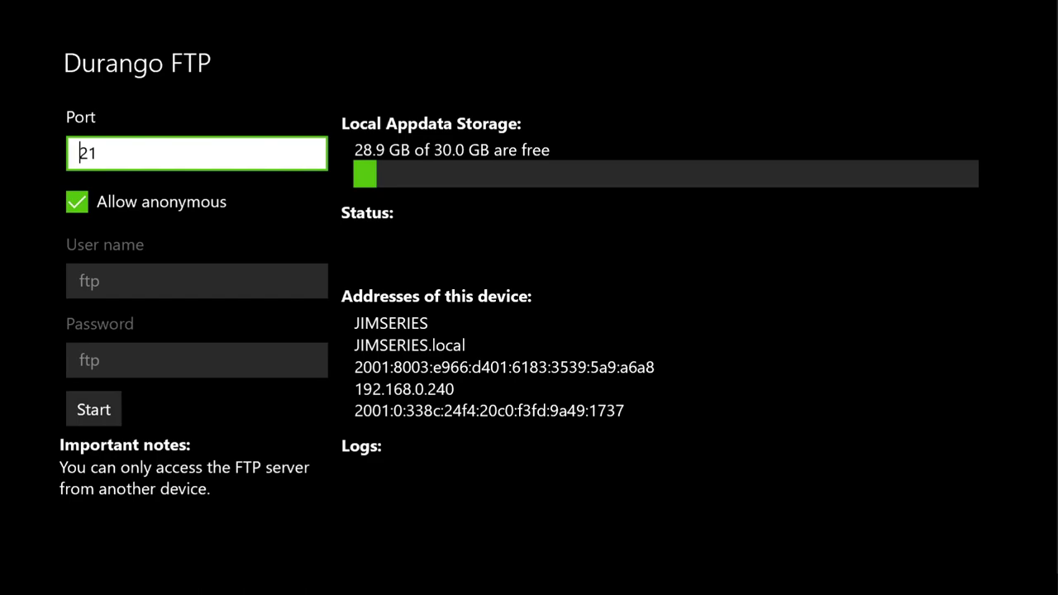
{"action": "key", "text": "Down"}
{"action": "key", "text": "Down"}
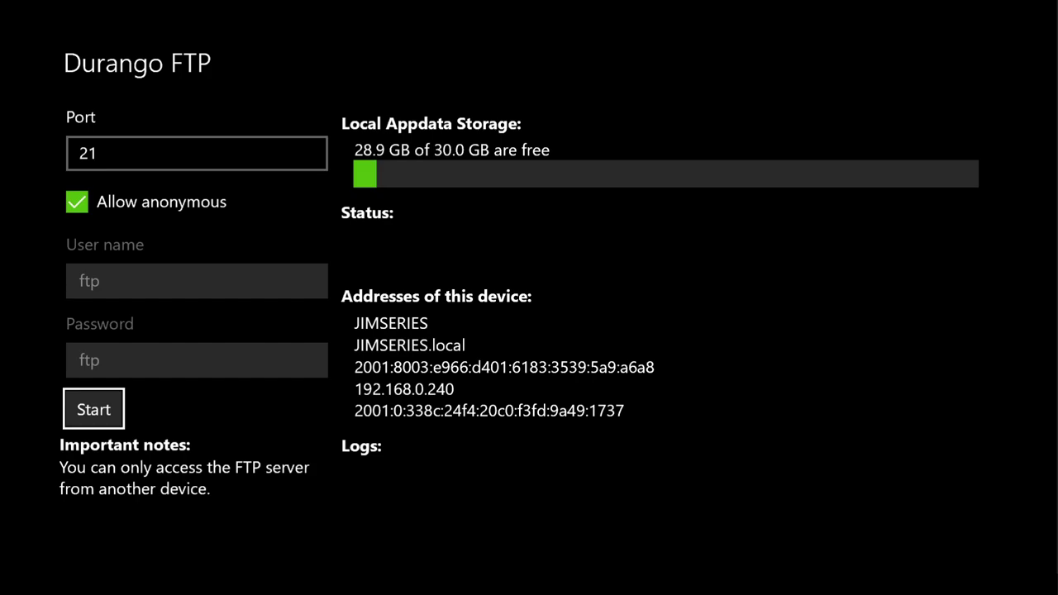
{"action": "key", "text": "Return"}
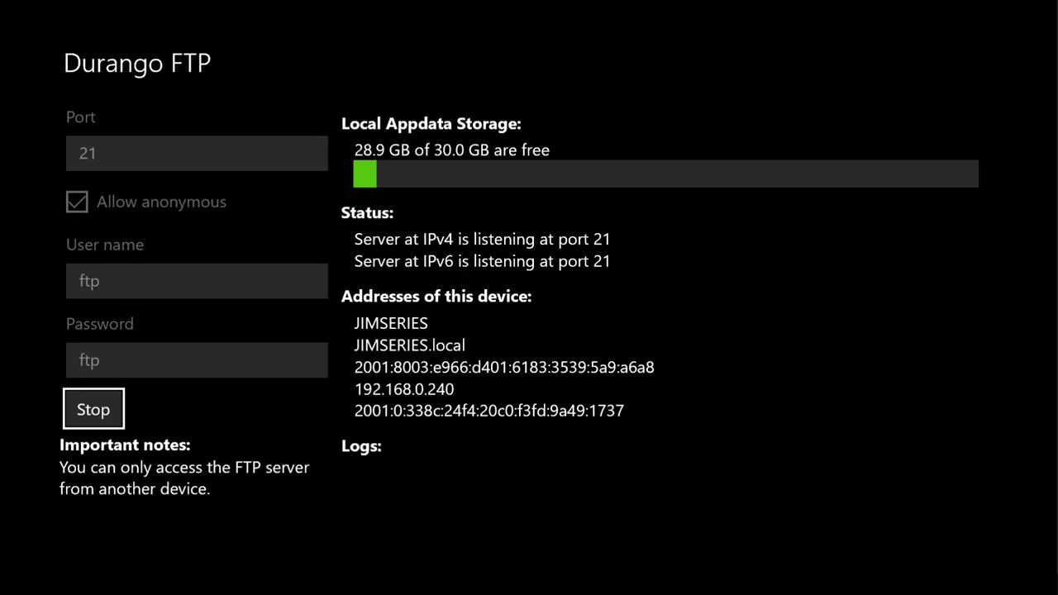
Switch to FileZilla on the PC and connect to host 192.168.0.240 on port 21, accepting the insecure FTP connection.
{"action": "double_click", "coordinate": [795, 277]}
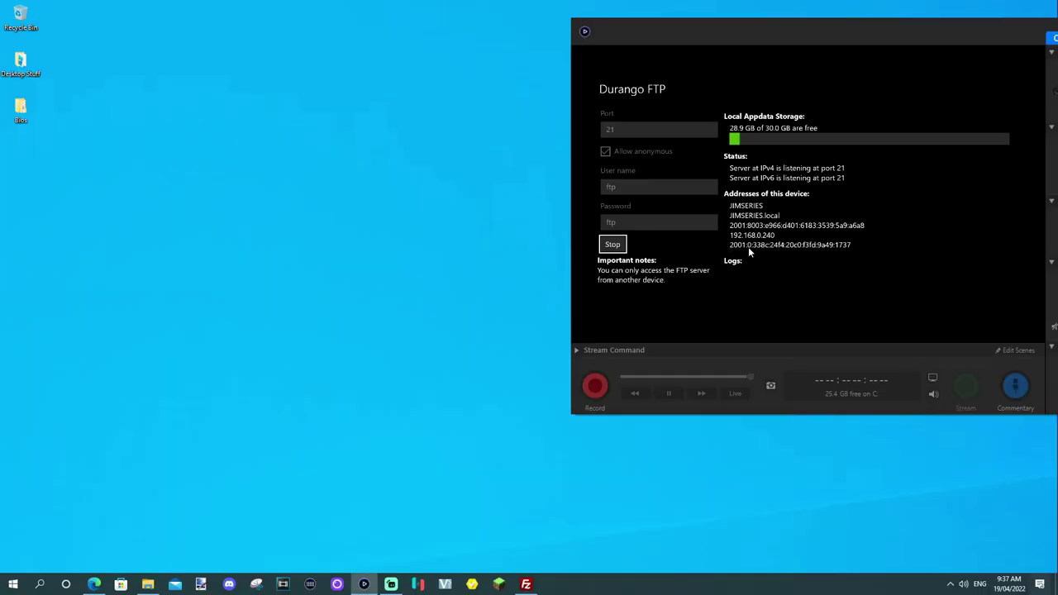
{"action": "left_click", "coordinate": [526, 584]}
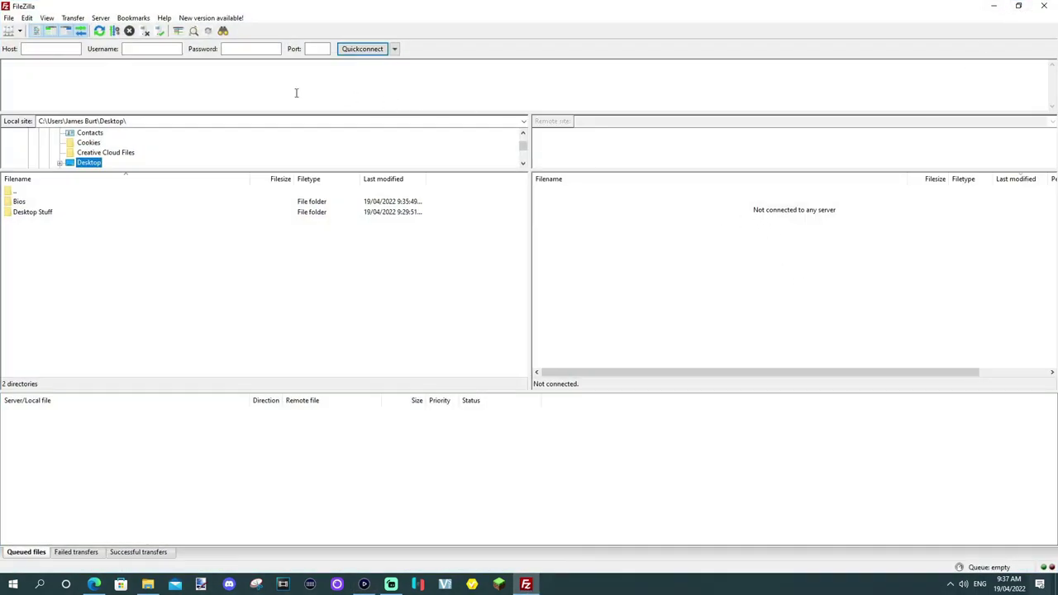
{"action": "left_click", "coordinate": [331, 63]}
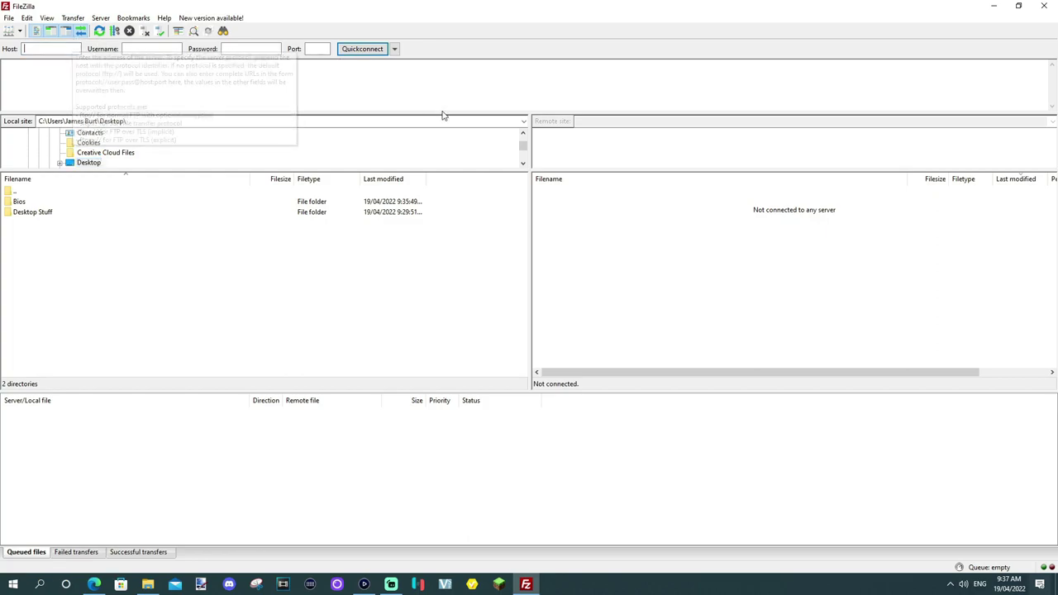
{"action": "type", "text": "192.168.0.240"}
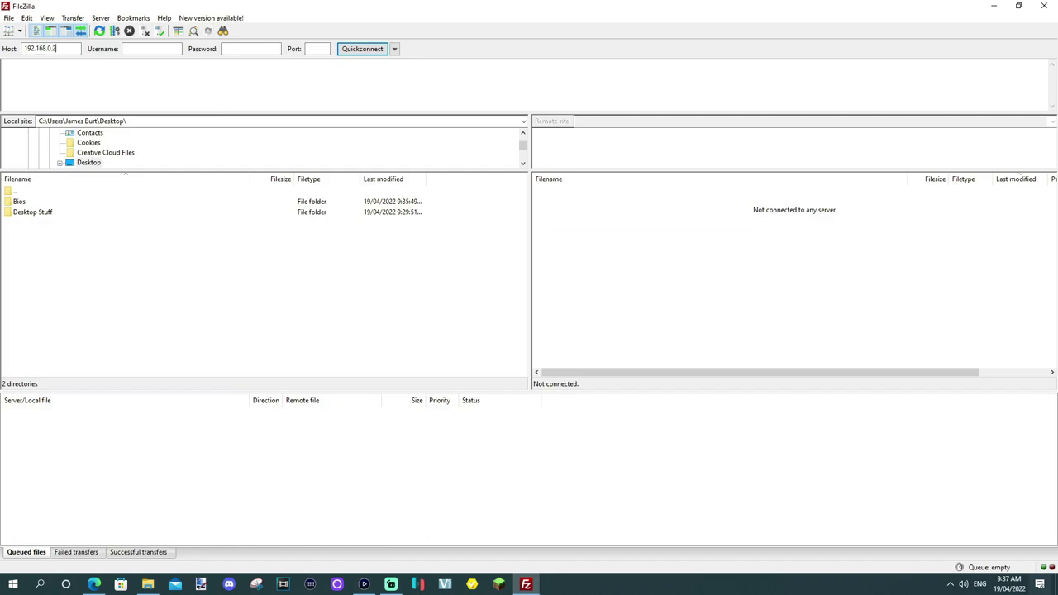
{"action": "left_click", "coordinate": [322, 49]}
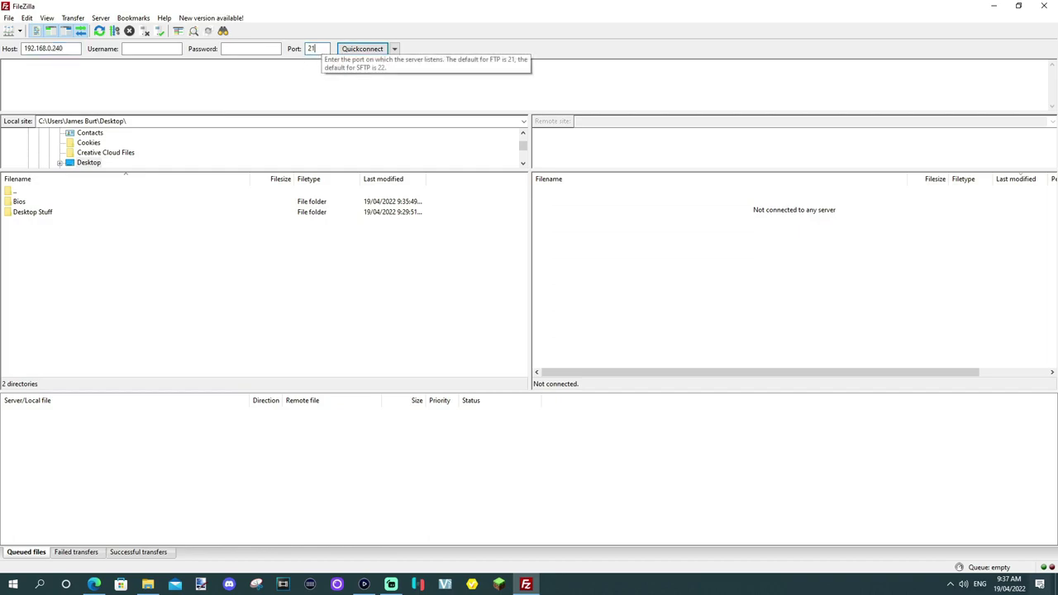
{"action": "left_click", "coordinate": [353, 51]}
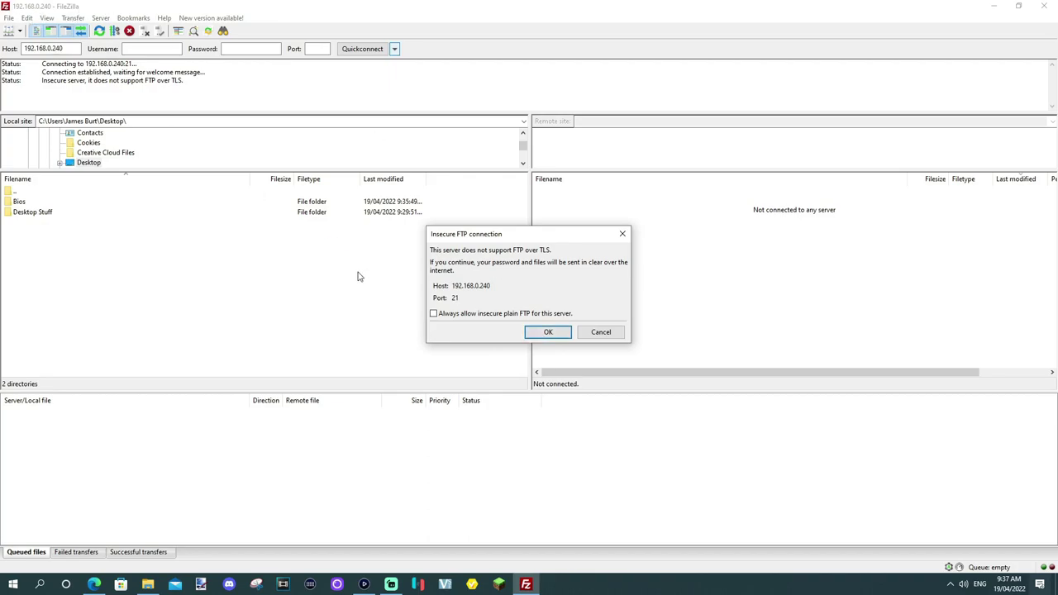
{"action": "left_click", "coordinate": [561, 336]}
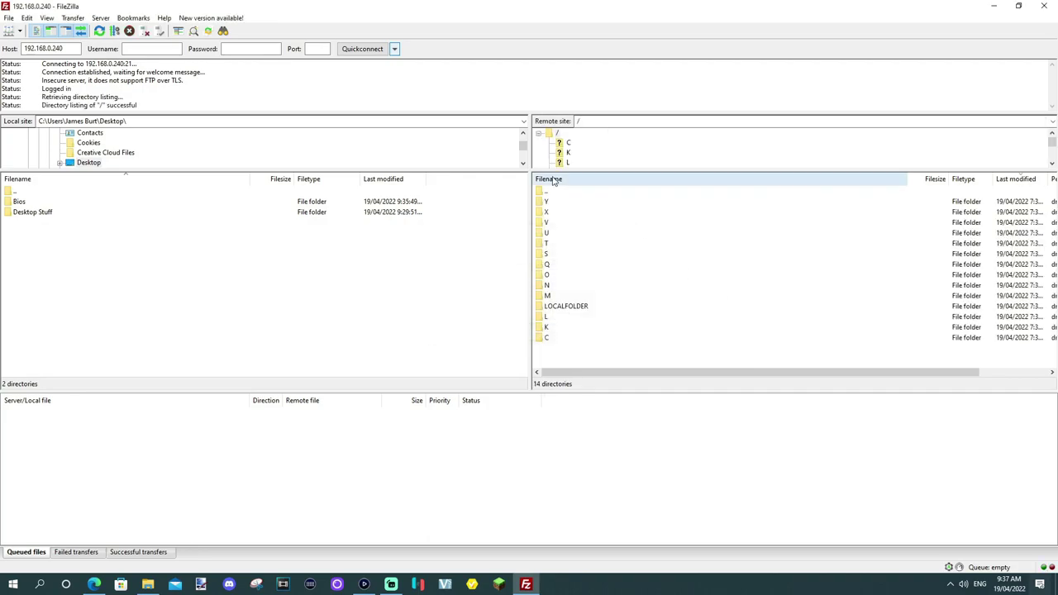
Open the LocalState folder of the RetroArch package inside LOCALFOLDER on the remote site.
{"action": "double_click", "coordinate": [577, 307]}
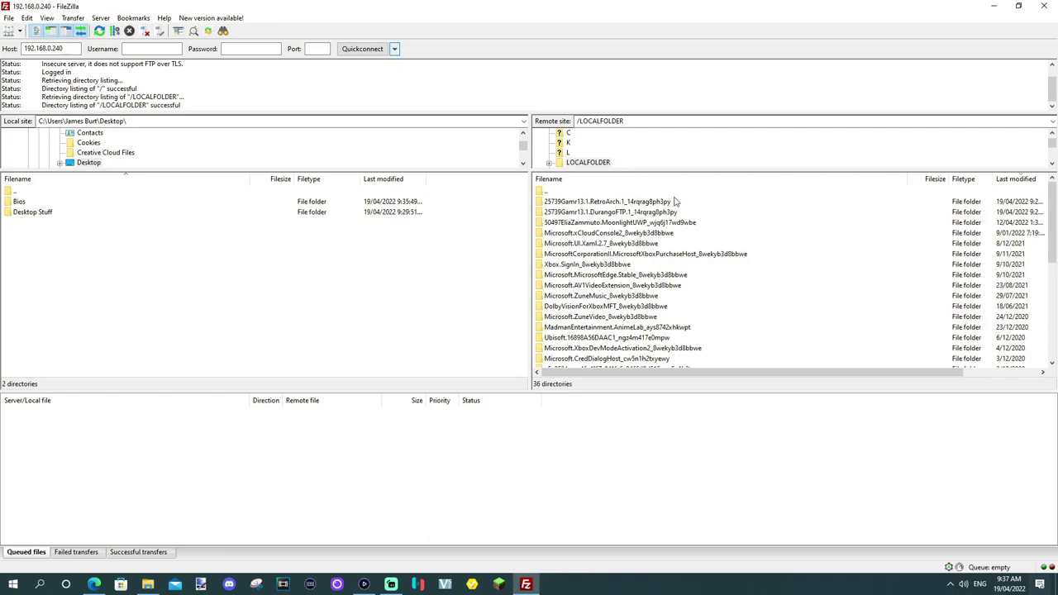
{"action": "left_click", "coordinate": [593, 204]}
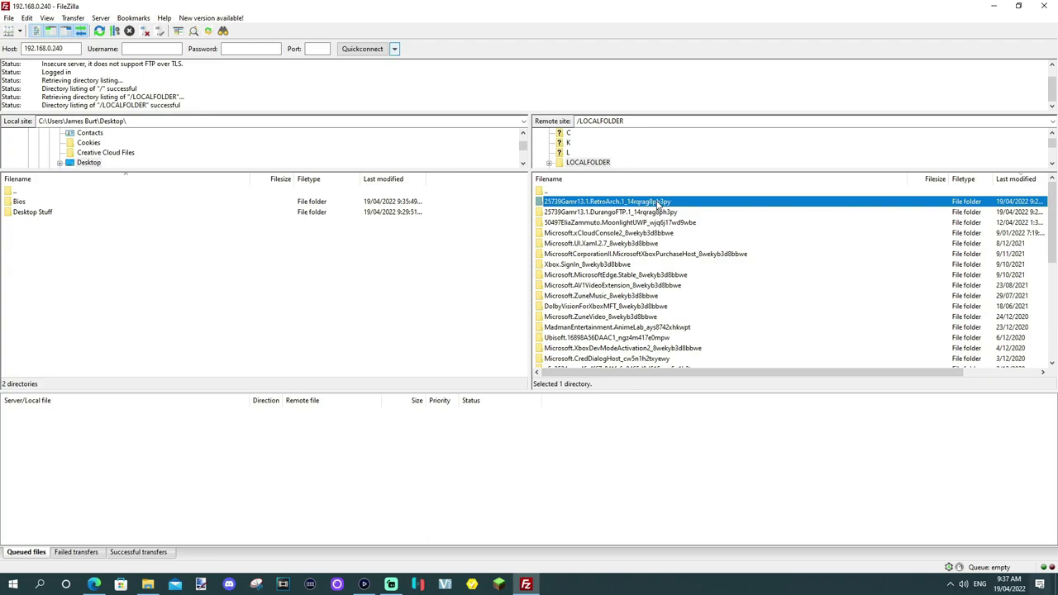
{"action": "double_click", "coordinate": [659, 203]}
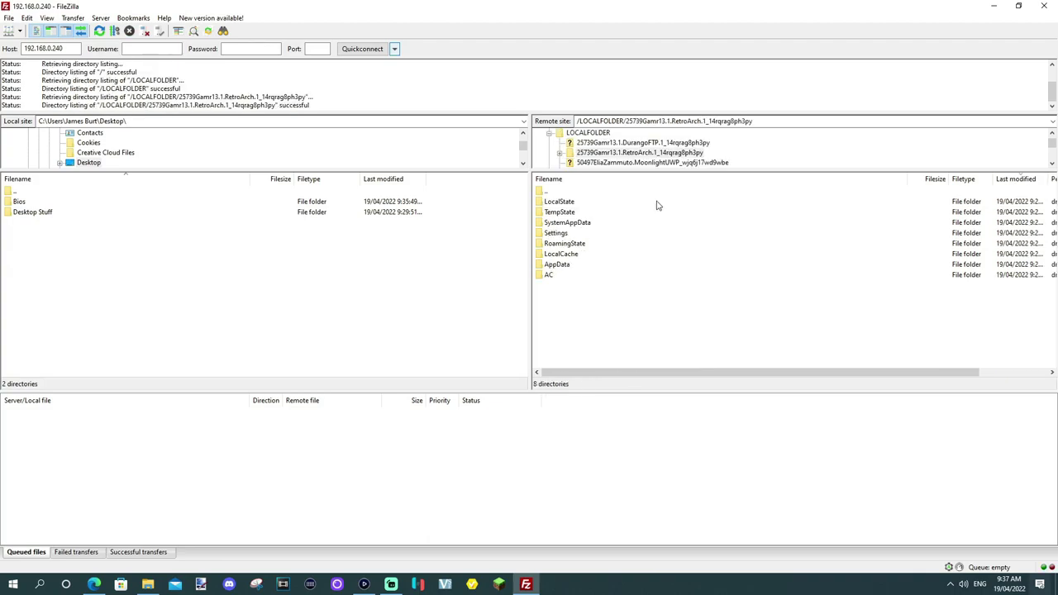
{"action": "double_click", "coordinate": [559, 201]}
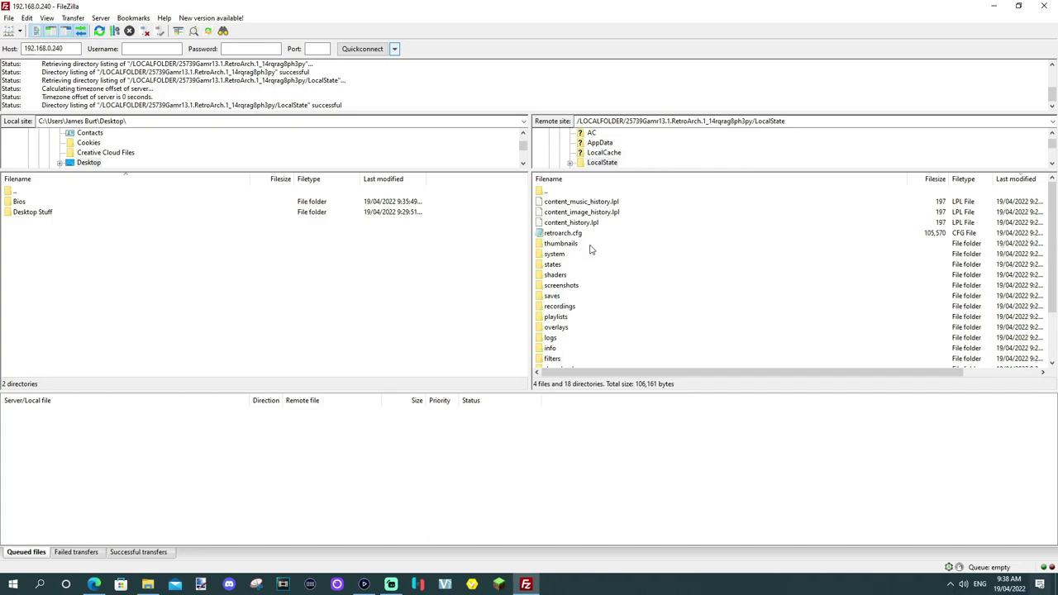
Open the downloads folder inside RetroArch's remote LocalState directory.
{"action": "scroll", "coordinate": [590, 248], "scroll_direction": "down", "scroll_amount": 2}
{"action": "scroll", "coordinate": [570, 346], "scroll_direction": "up", "scroll_amount": 2}
{"action": "scroll", "coordinate": [572, 265], "scroll_direction": "down", "scroll_amount": 2}
{"action": "scroll", "coordinate": [577, 255], "scroll_direction": "up", "scroll_amount": 2}
{"action": "double_click", "coordinate": [561, 256]}
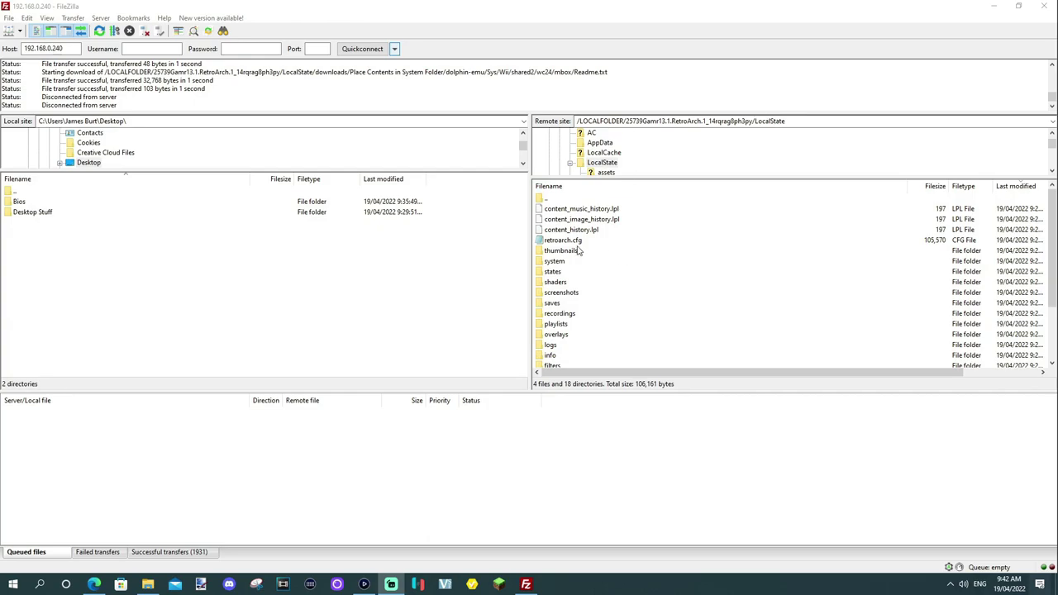
{"action": "scroll", "coordinate": [566, 339], "scroll_direction": "down", "scroll_amount": 2}
{"action": "double_click", "coordinate": [560, 314]}
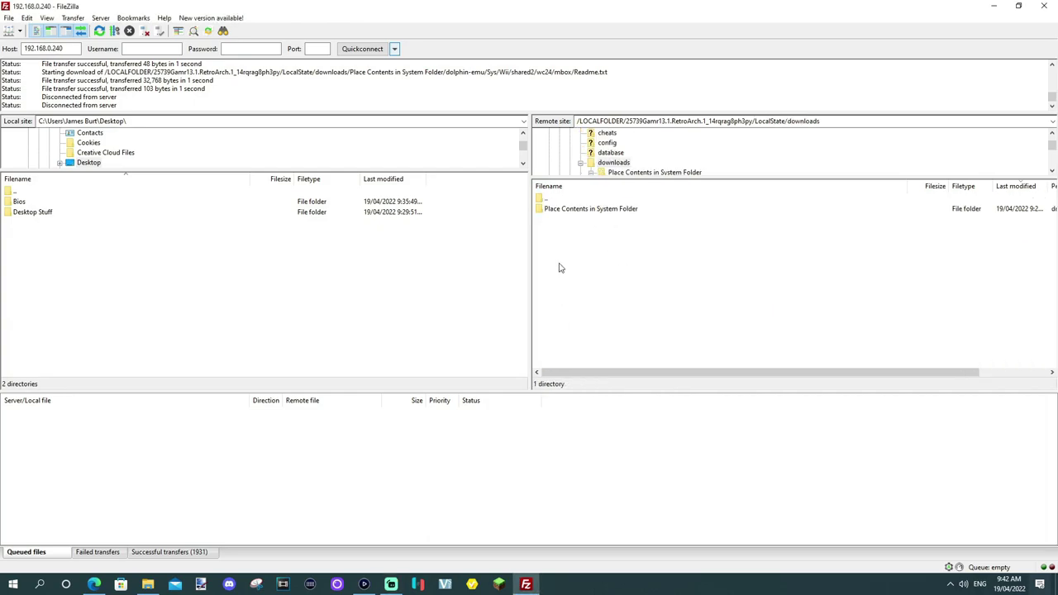
Move the dolphin-emu folder from Place Contents in System Folder into RetroArch's remote system folder, and open the Bios folder on the local site.
{"action": "double_click", "coordinate": [562, 210]}
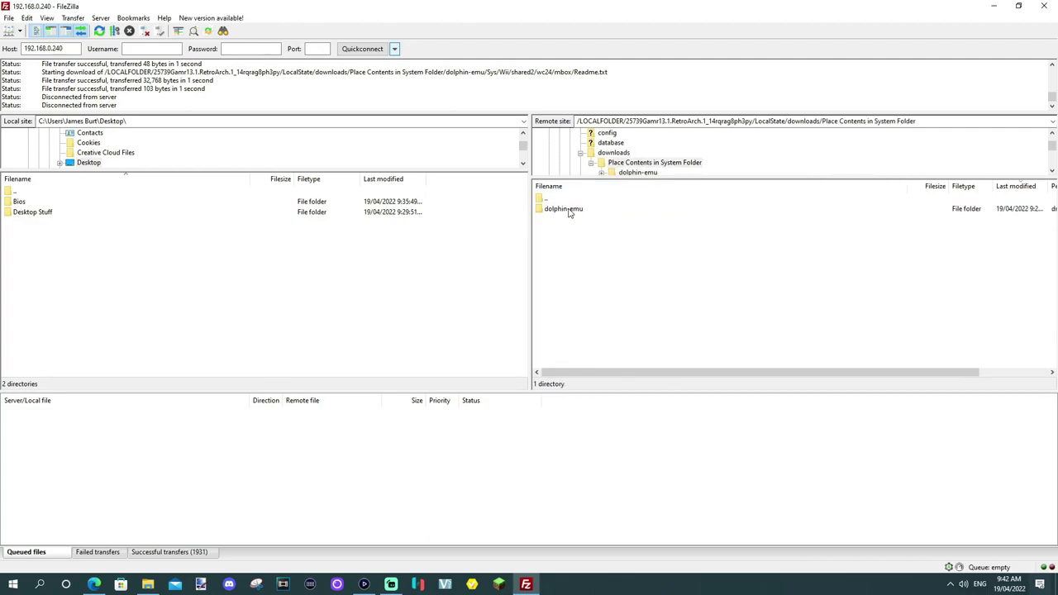
{"action": "left_click", "coordinate": [569, 212]}
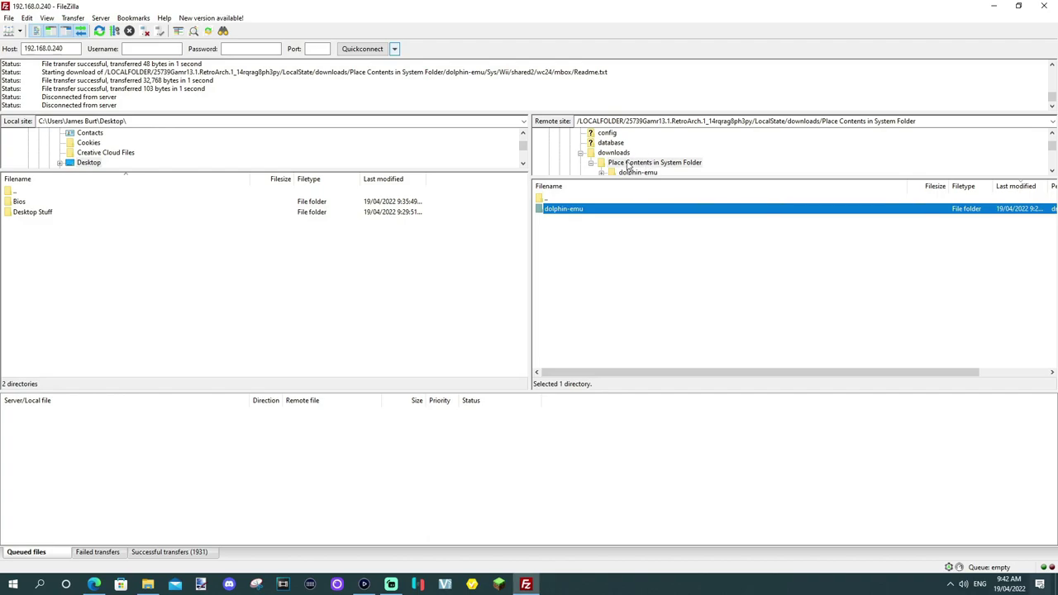
{"action": "scroll", "coordinate": [632, 163], "scroll_direction": "down", "scroll_amount": 3}
{"action": "scroll", "coordinate": [632, 163], "scroll_direction": "down", "scroll_amount": 3}
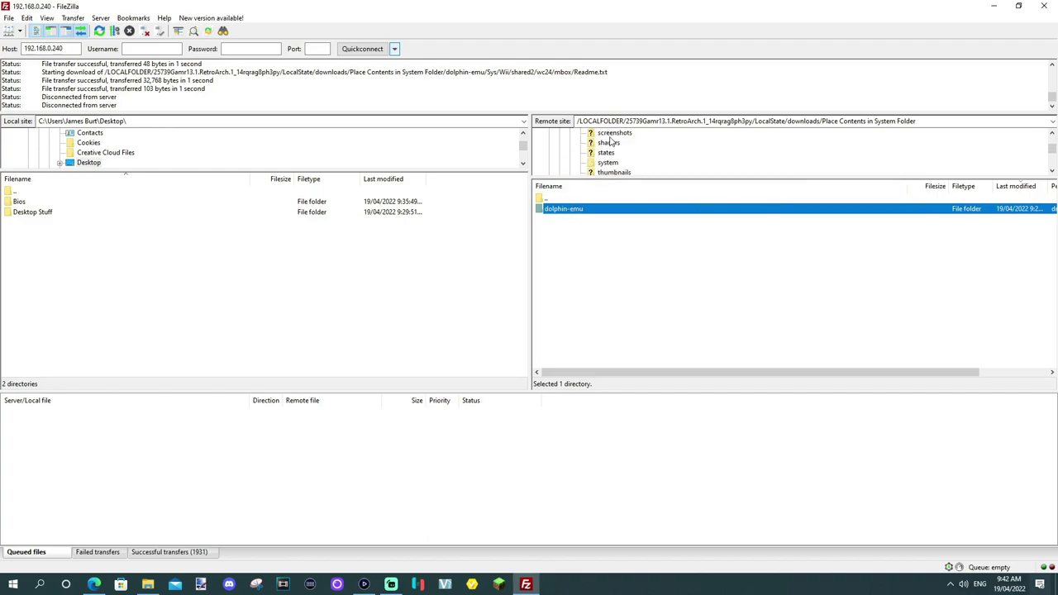
{"action": "left_click_drag", "start_coordinate": [561, 212], "coordinate": [609, 144]}
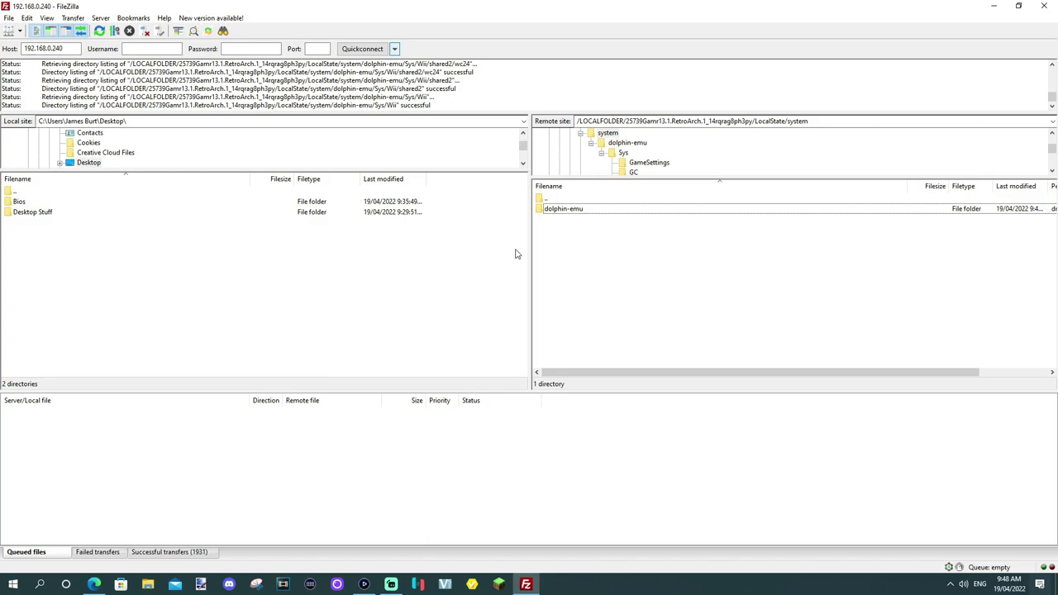
{"action": "double_click", "coordinate": [19, 201]}
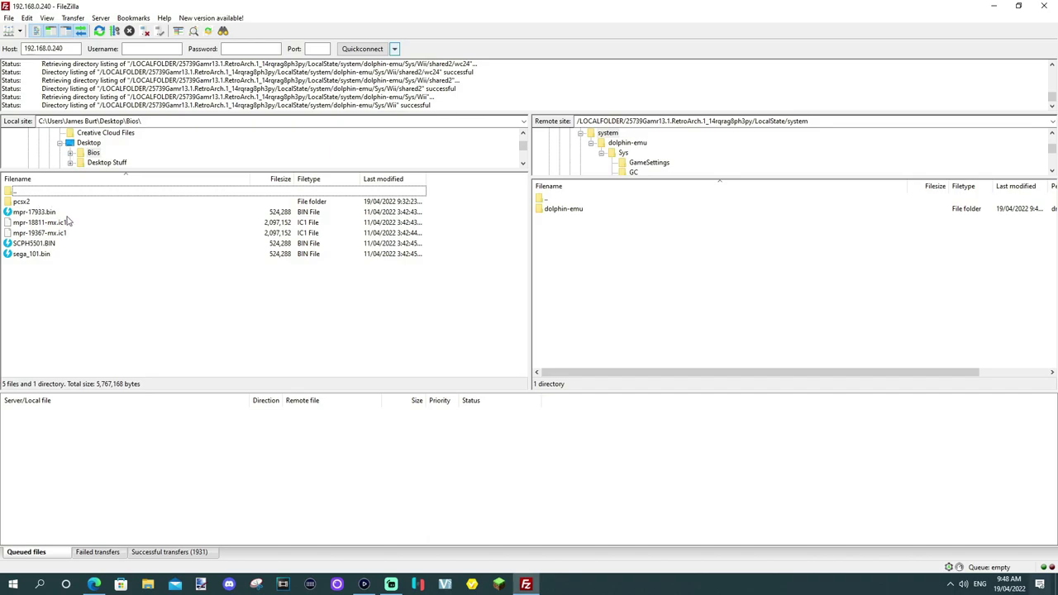
Switch to Edge, search the Libretro docs for pcsx2 and open the Sony - PlayStation (PCSX2) page, closing the duckstation bios search page.
{"action": "left_click", "coordinate": [94, 585]}
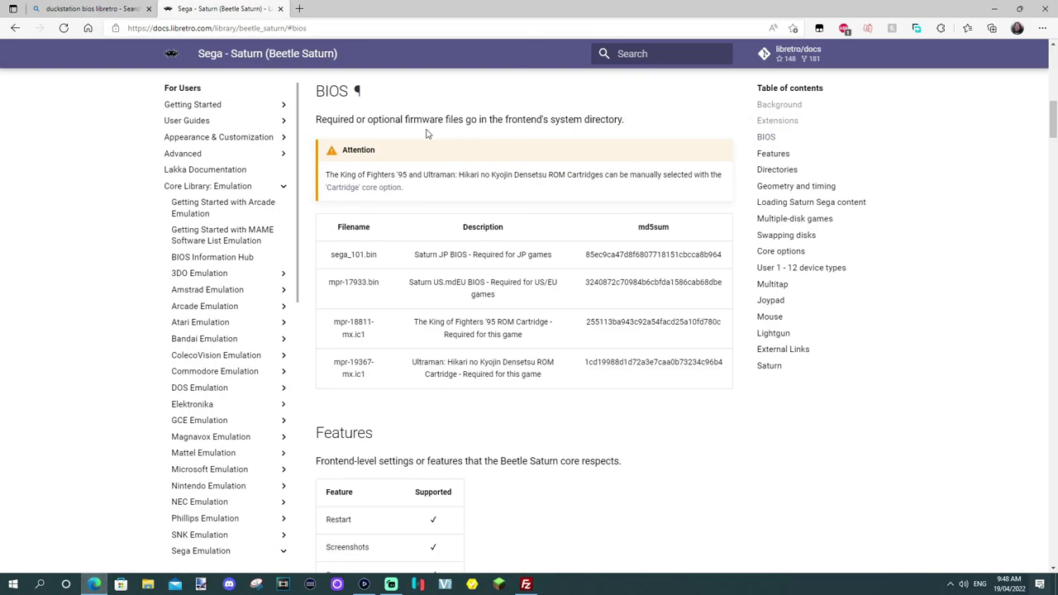
{"action": "scroll", "coordinate": [425, 132], "scroll_direction": "up", "scroll_amount": 10}
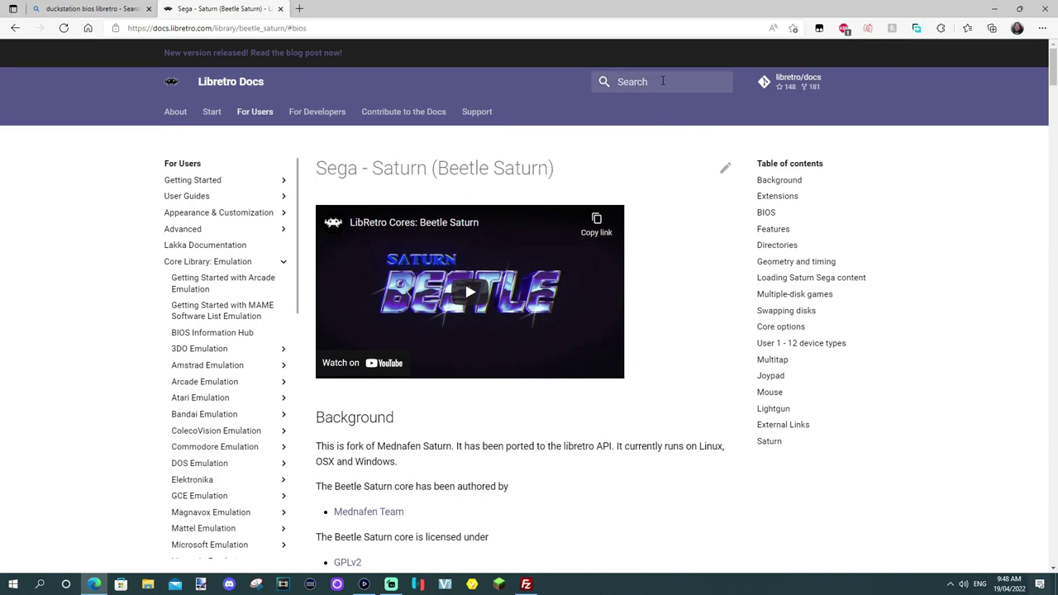
{"action": "left_click", "coordinate": [661, 83]}
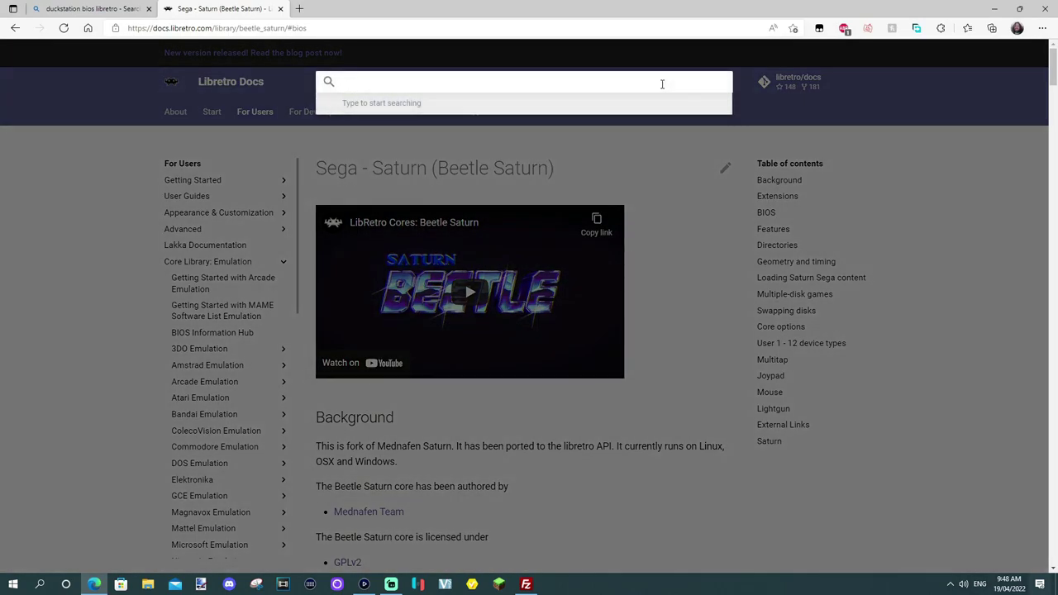
{"action": "type", "text": "pcsx2"}
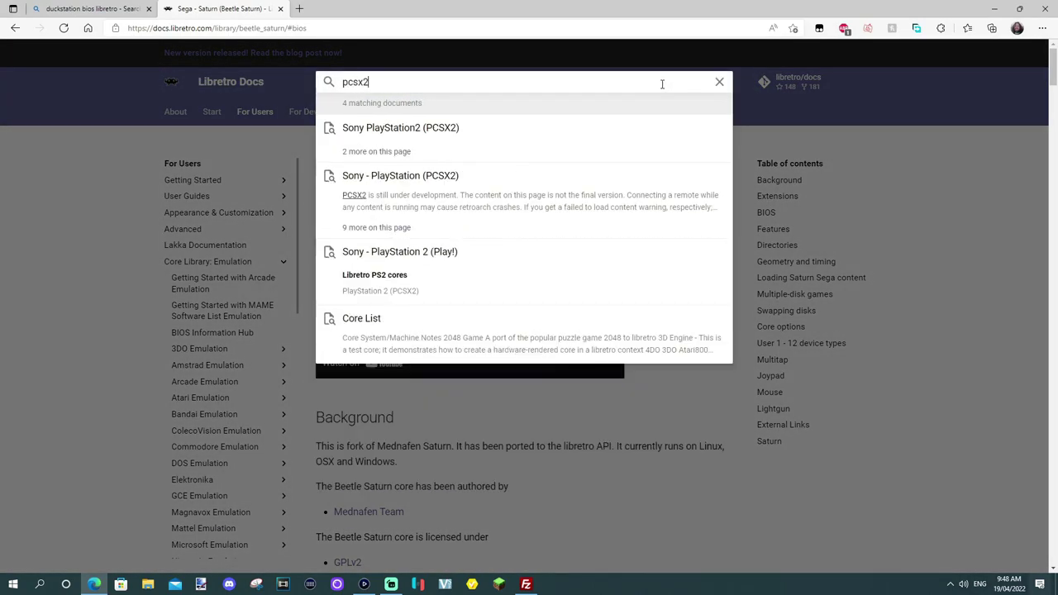
{"action": "key", "text": "Return"}
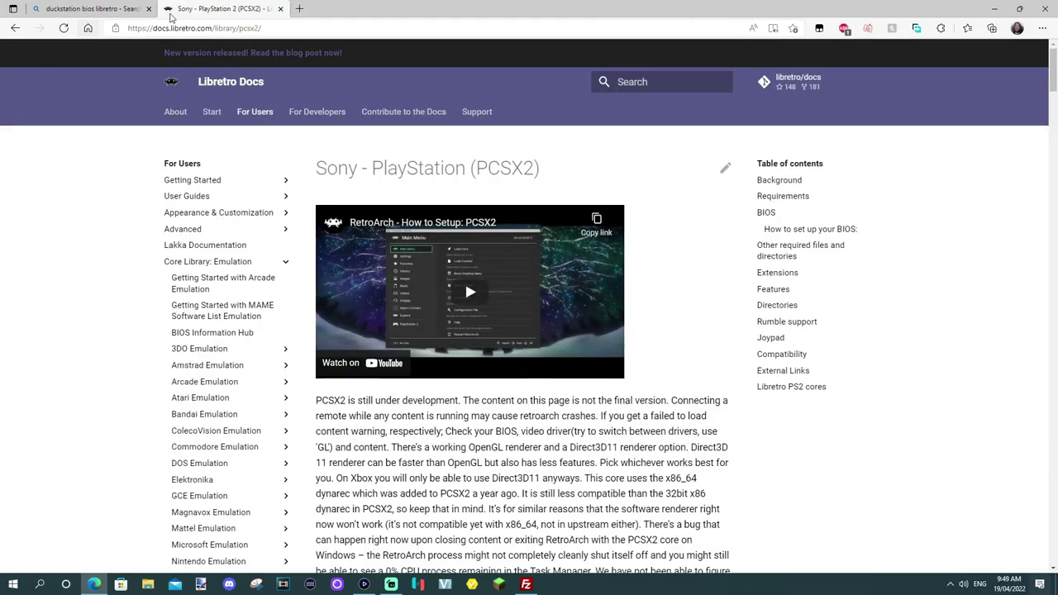
{"action": "left_click", "coordinate": [149, 8]}
Read the PCSX2 page's BIOS section, including the SCPH-10000 notice, the example BIOS file names and the folder setup instructions.
{"action": "scroll", "coordinate": [584, 329], "scroll_direction": "down", "scroll_amount": 3}
{"action": "scroll", "coordinate": [585, 330], "scroll_direction": "down", "scroll_amount": 15}
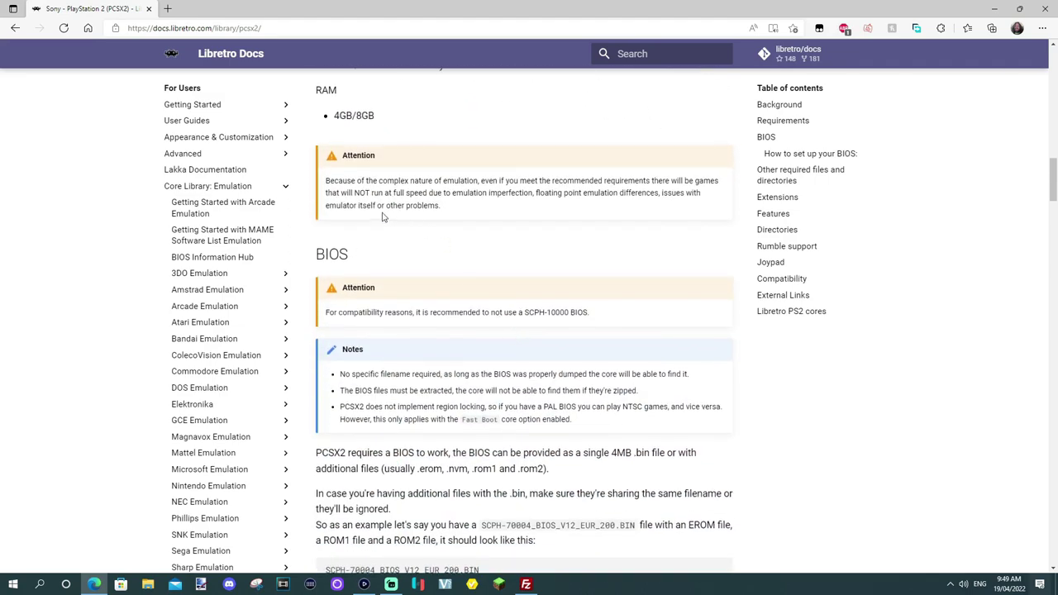
{"action": "scroll", "coordinate": [385, 361], "scroll_direction": "down", "scroll_amount": 2}
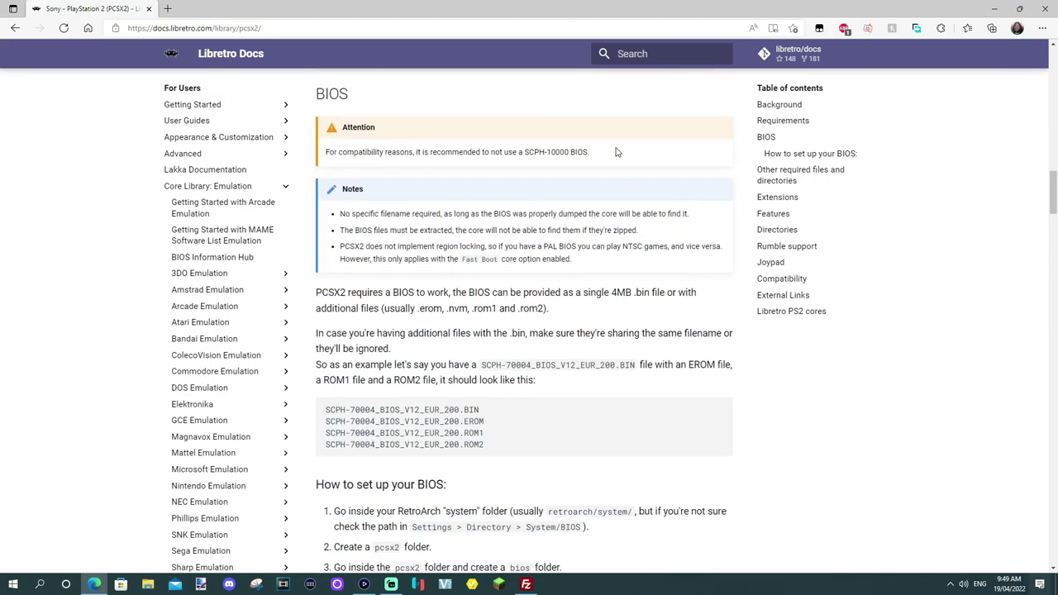
{"action": "left_click_drag", "start_coordinate": [592, 152], "coordinate": [522, 153]}
{"action": "scroll", "coordinate": [477, 311], "scroll_direction": "down", "scroll_amount": 2}
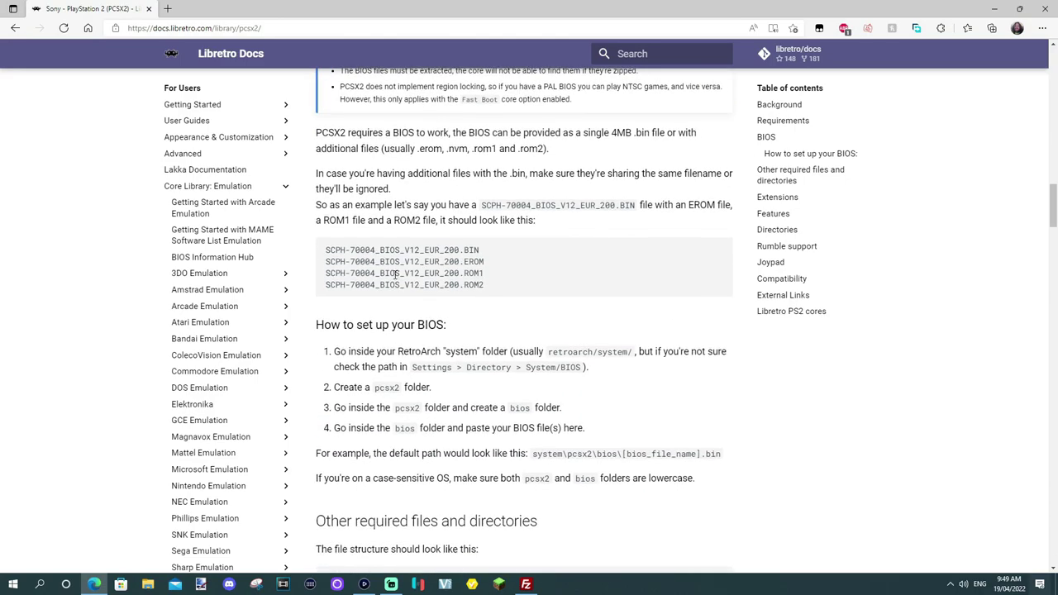
{"action": "left_click_drag", "start_coordinate": [325, 248], "coordinate": [499, 288]}
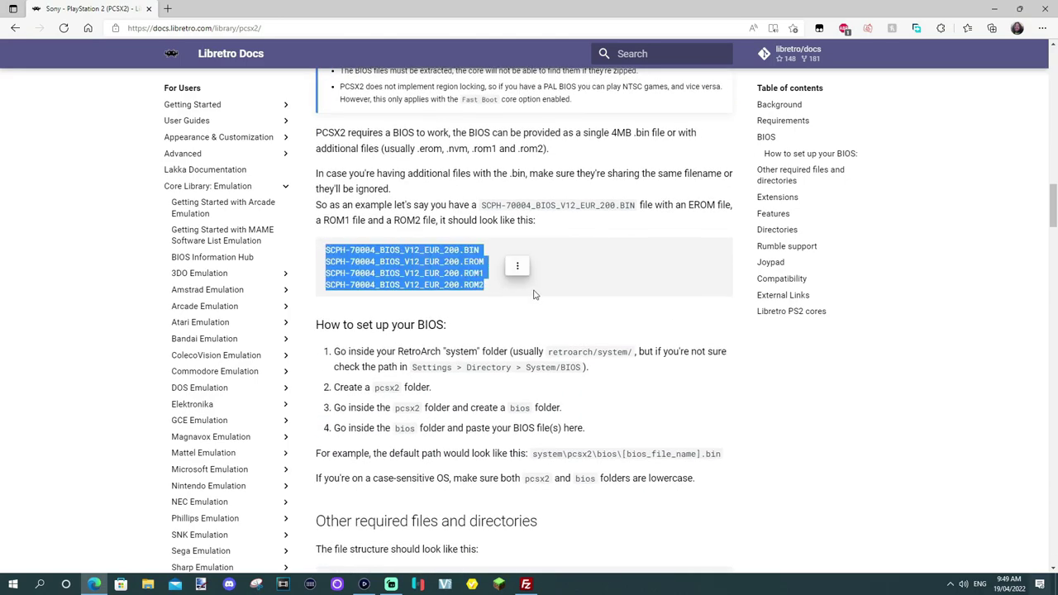
{"action": "left_click", "coordinate": [533, 294]}
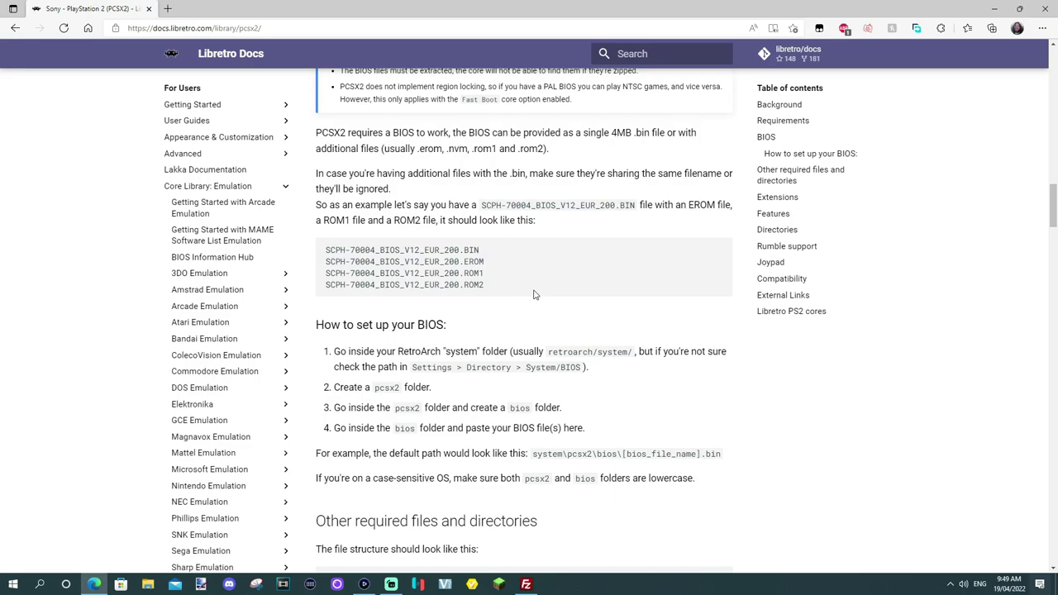
Switch back to FileZilla, check the BIOS files inside the local pcsx2 and bios folders, and return to the local Bios folder.
{"action": "left_click", "coordinate": [526, 586]}
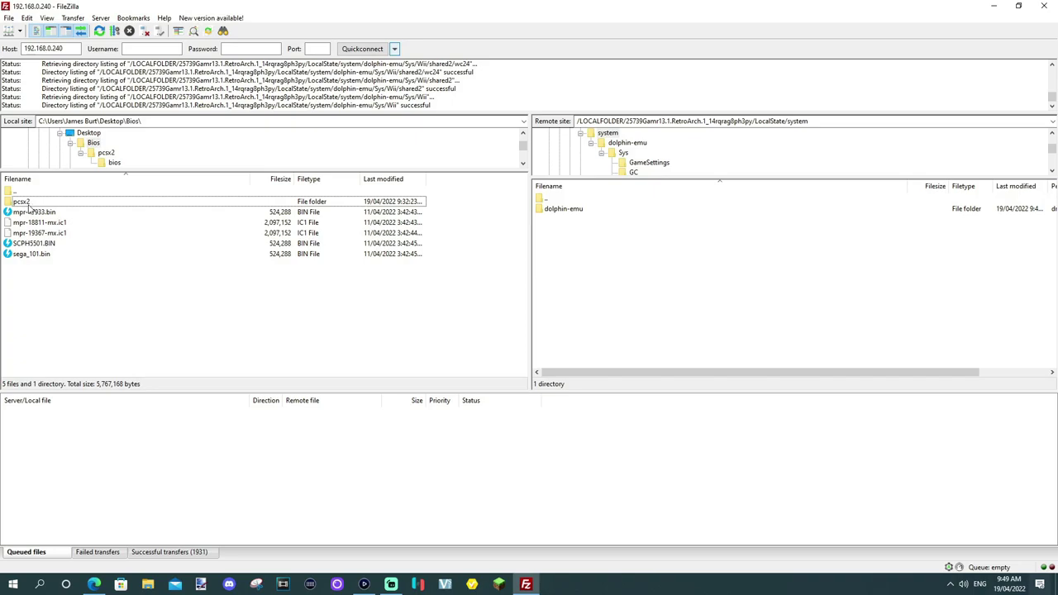
{"action": "double_click", "coordinate": [38, 203]}
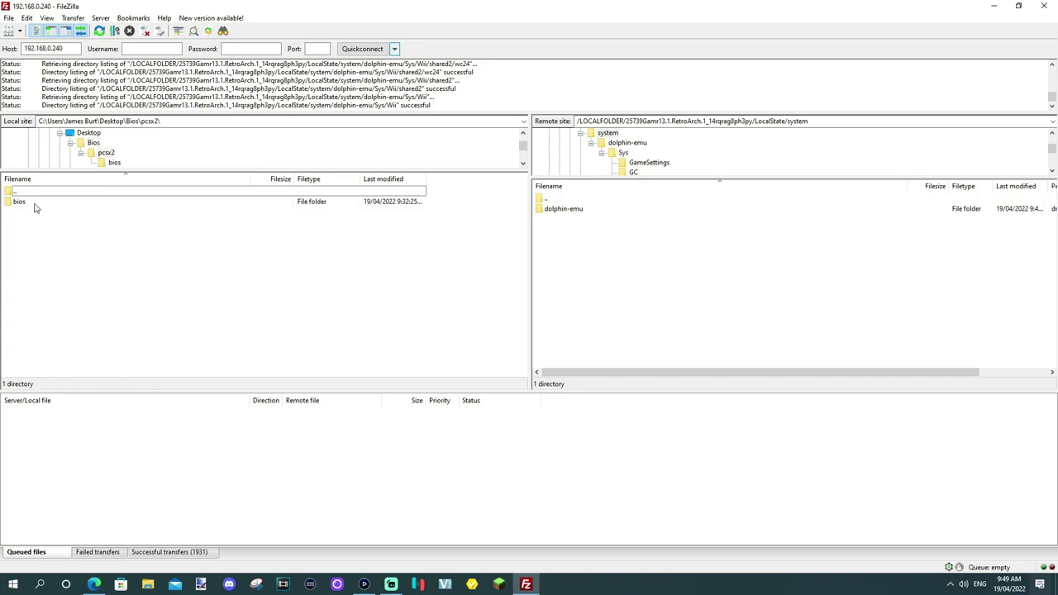
{"action": "double_click", "coordinate": [32, 207]}
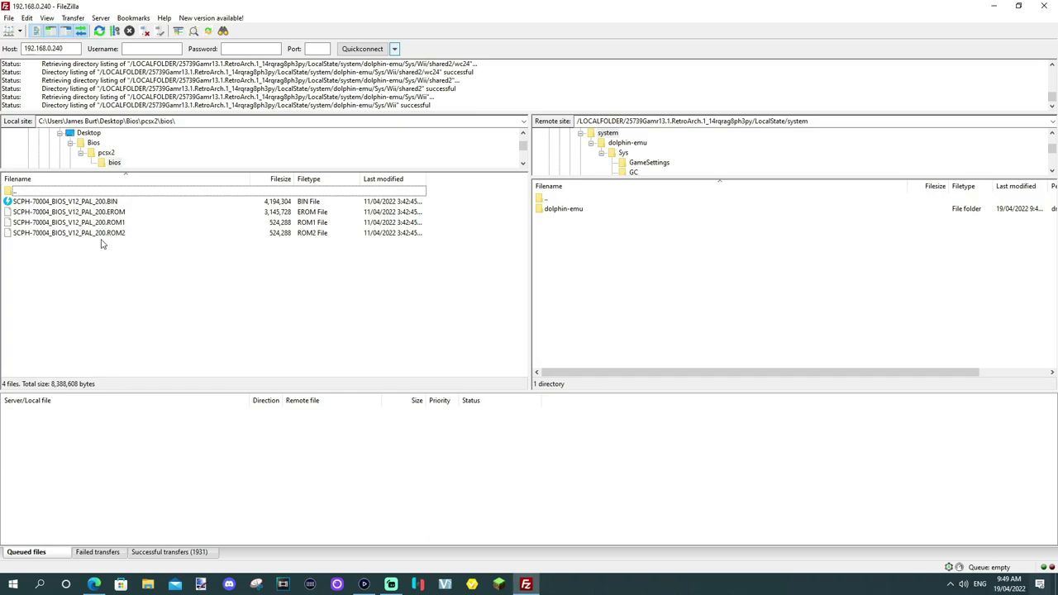
{"action": "double_click", "coordinate": [39, 193]}
{"action": "double_click", "coordinate": [39, 194]}
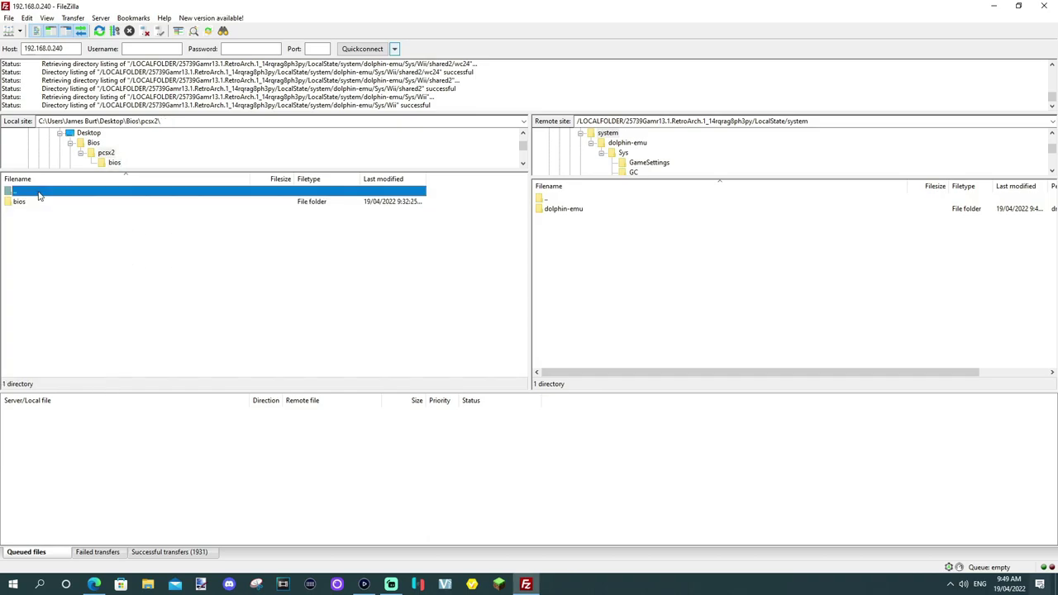
Upload the local pcsx2 folder to RetroArch's remote system folder, reopen that folder and refresh its listing.
{"action": "left_click", "coordinate": [37, 202]}
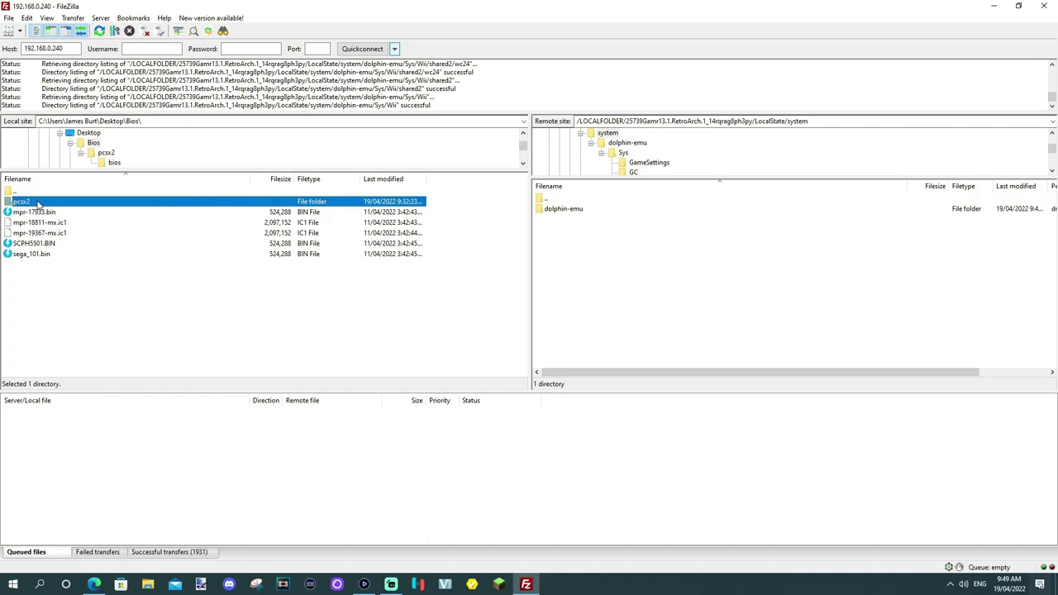
{"action": "right_click", "coordinate": [38, 203]}
{"action": "left_click", "coordinate": [61, 208]}
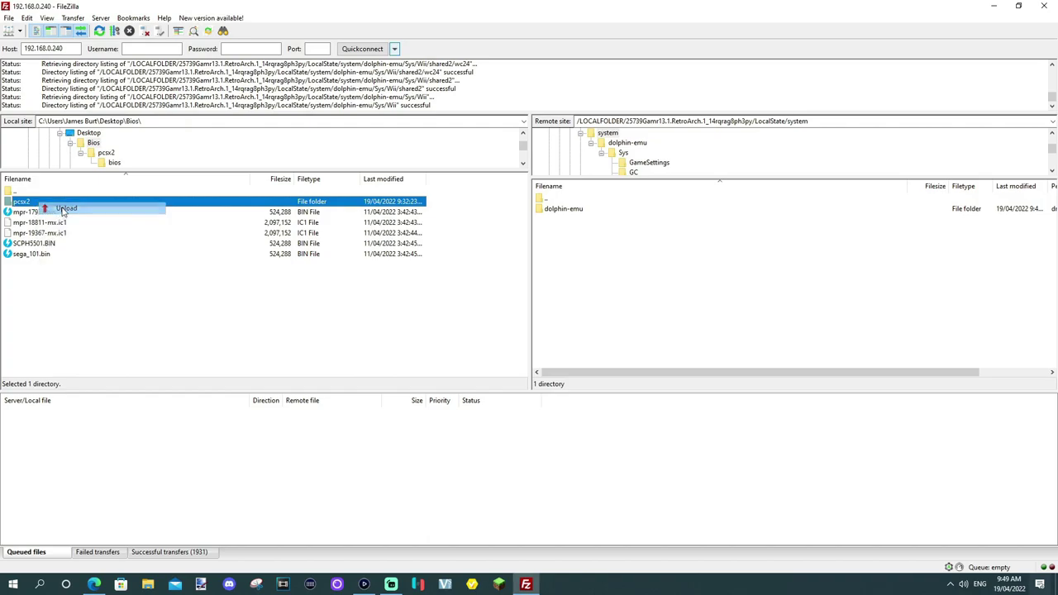
{"action": "left_click", "coordinate": [603, 260]}
{"action": "double_click", "coordinate": [553, 204]}
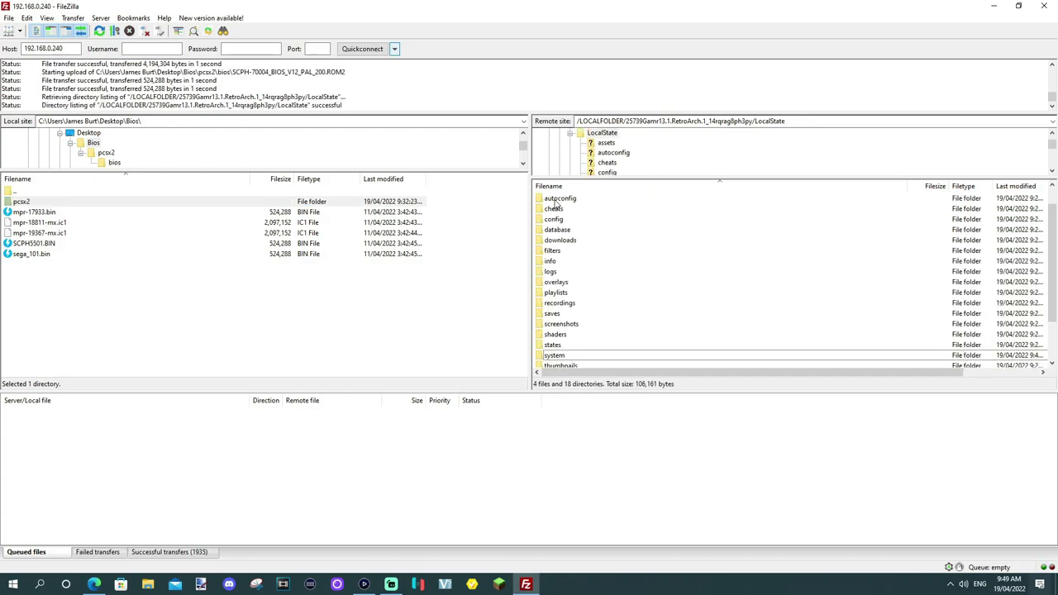
{"action": "double_click", "coordinate": [552, 356]}
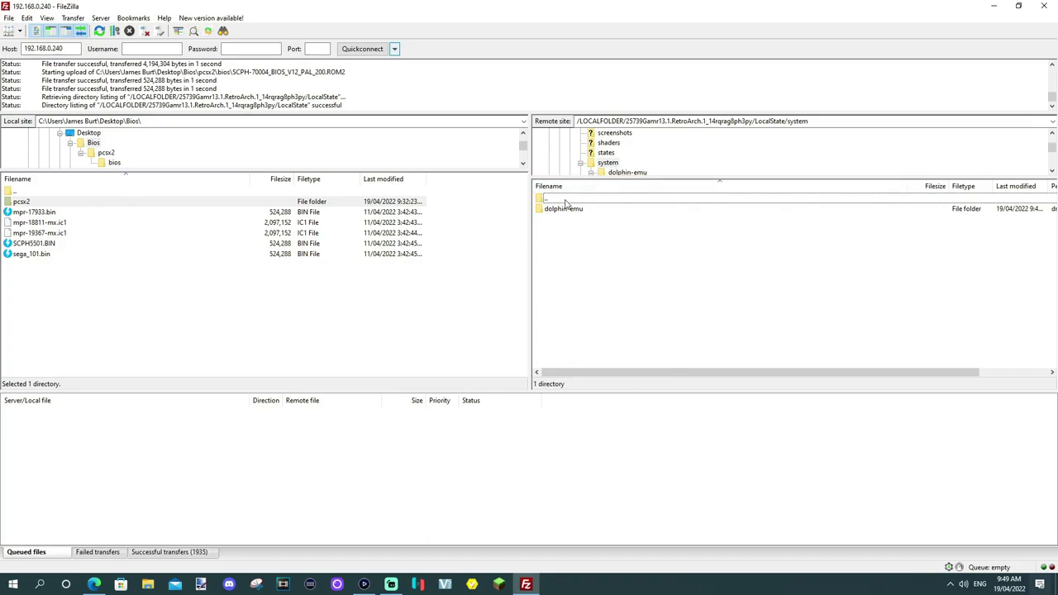
{"action": "right_click", "coordinate": [640, 281]}
{"action": "left_click", "coordinate": [678, 366]}
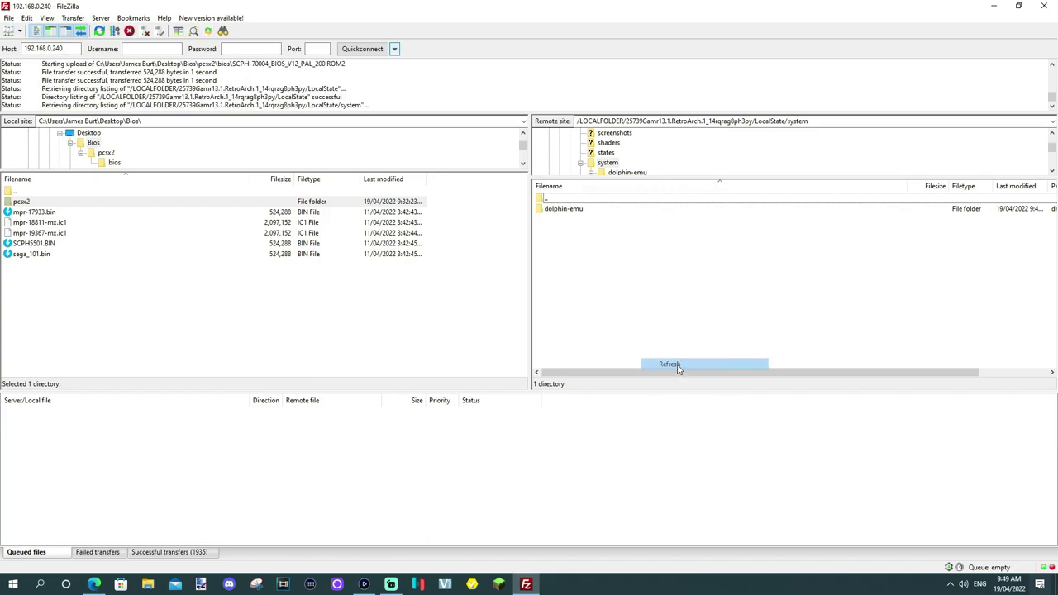
Check the uploaded pcsx2 folder and its bios subfolder on the remote site, and return to the system folder.
{"action": "double_click", "coordinate": [554, 219]}
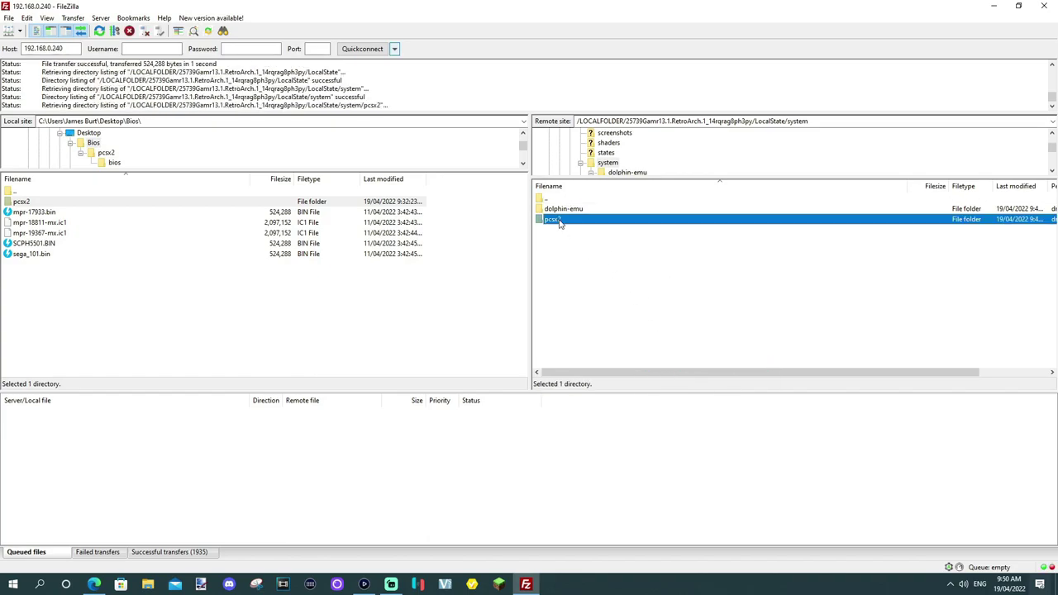
{"action": "double_click", "coordinate": [554, 209]}
{"action": "double_click", "coordinate": [574, 202]}
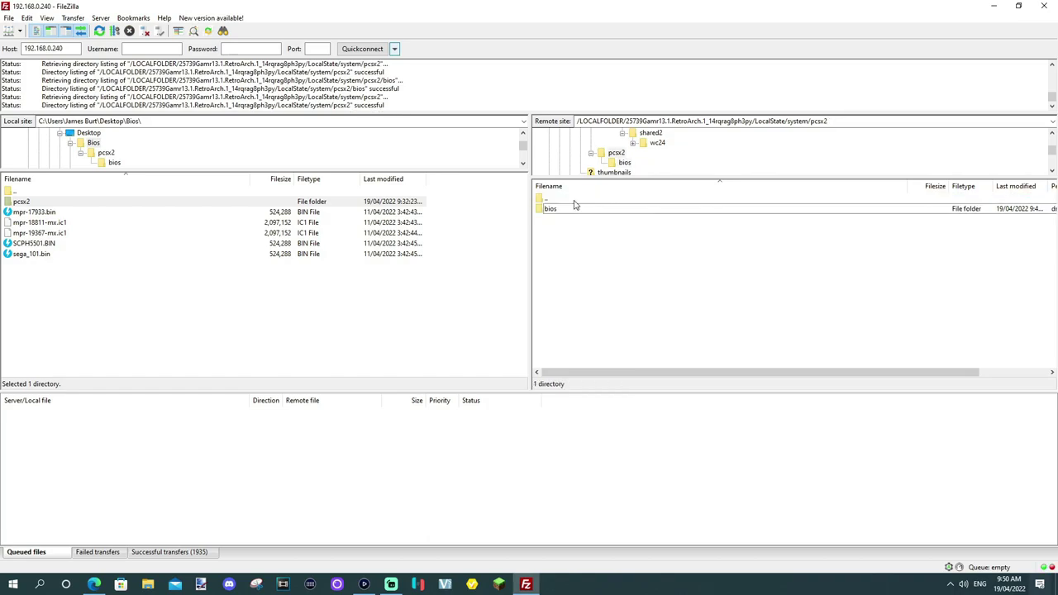
{"action": "double_click", "coordinate": [574, 202]}
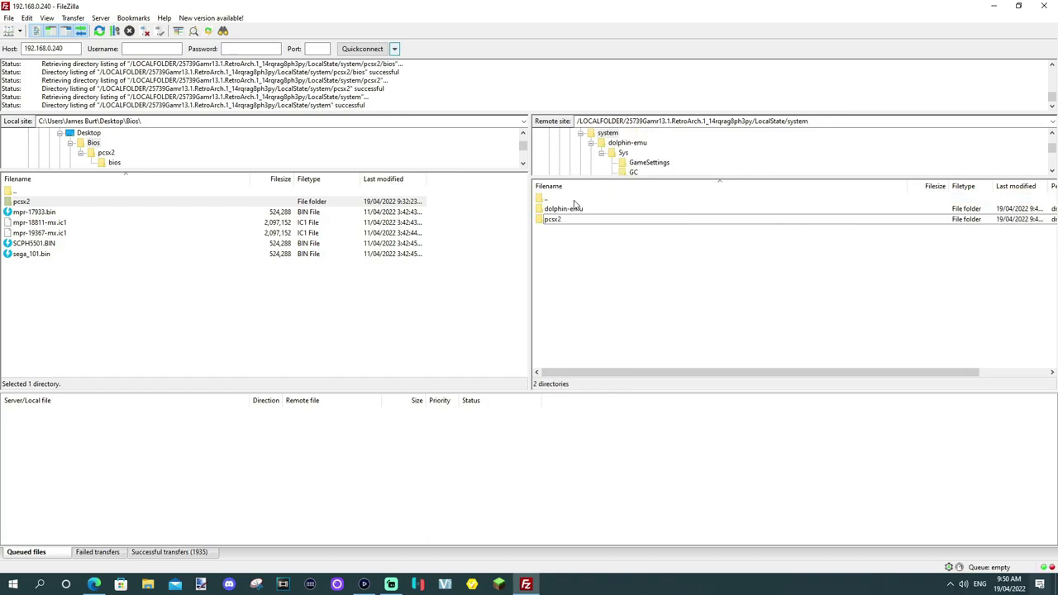
{"action": "left_click", "coordinate": [62, 279]}
{"action": "left_click_drag", "start_coordinate": [438, 213], "coordinate": [36, 234]}
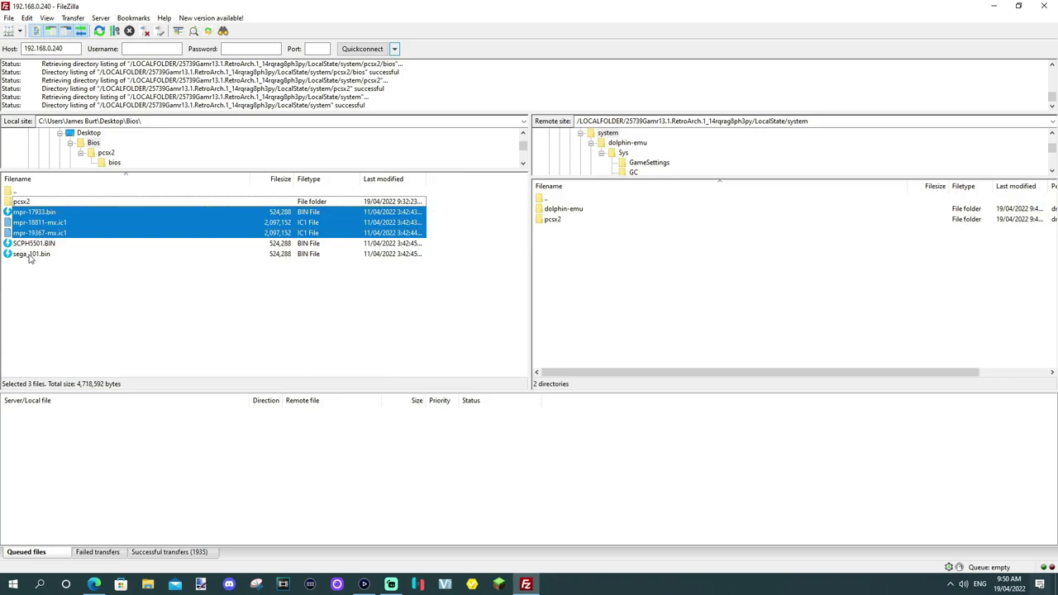
{"action": "left_click", "coordinate": [33, 256], "text": "ctrl"}
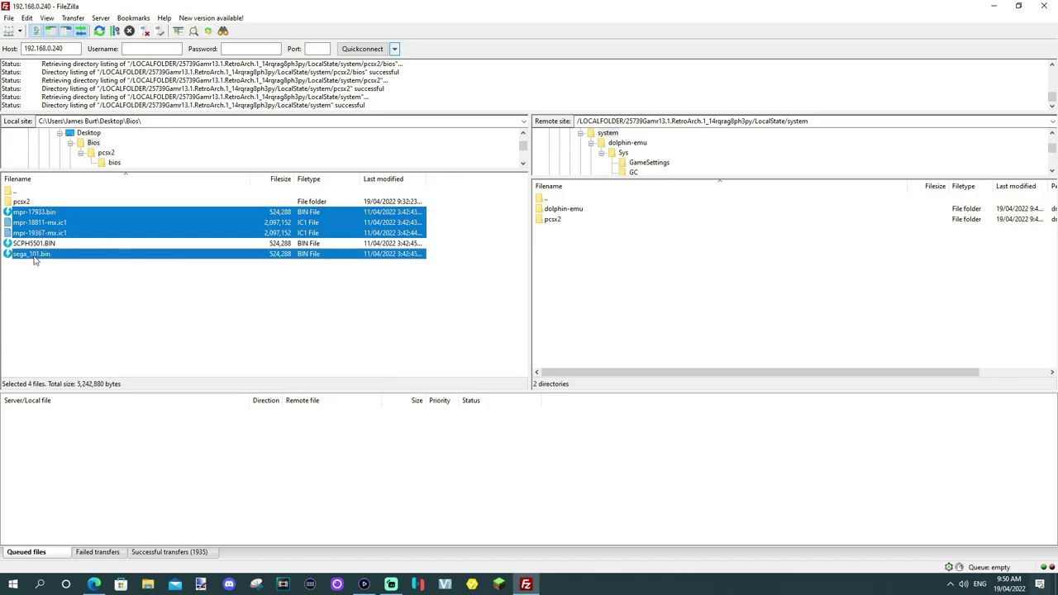
{"action": "left_click", "coordinate": [80, 286]}
{"action": "left_click", "coordinate": [47, 244]}
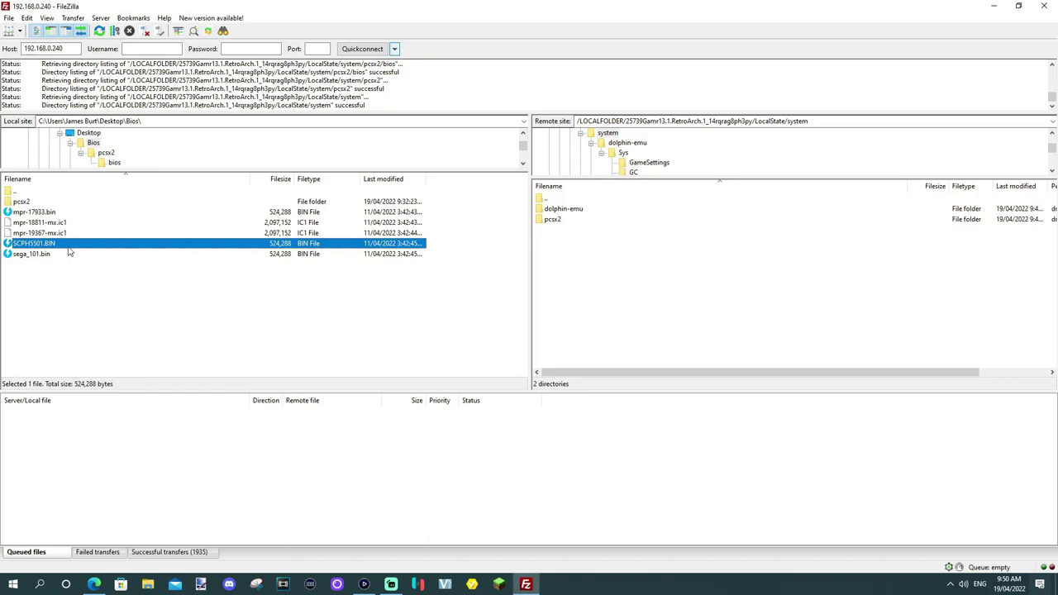
Upload mpr-17933.bin, mpr-18811-mx.ic1, mpr-19367-mx.ic1, SCPH5501.BIN and sega_101.bin from the local Bios folder to the remote system folder.
{"action": "left_click_drag", "start_coordinate": [432, 216], "coordinate": [146, 256]}
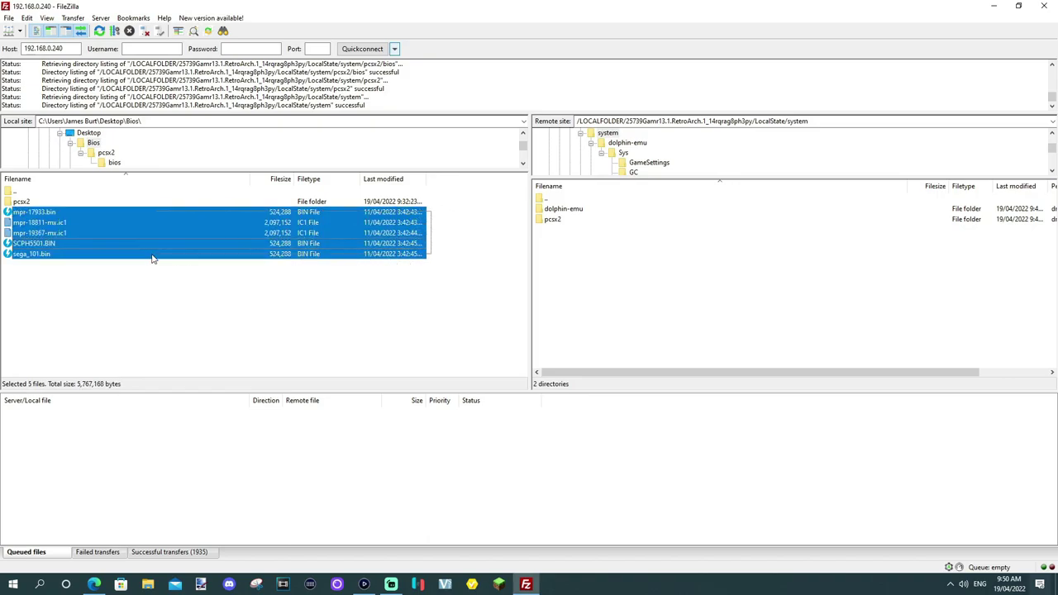
{"action": "right_click", "coordinate": [48, 216]}
{"action": "left_click", "coordinate": [74, 221]}
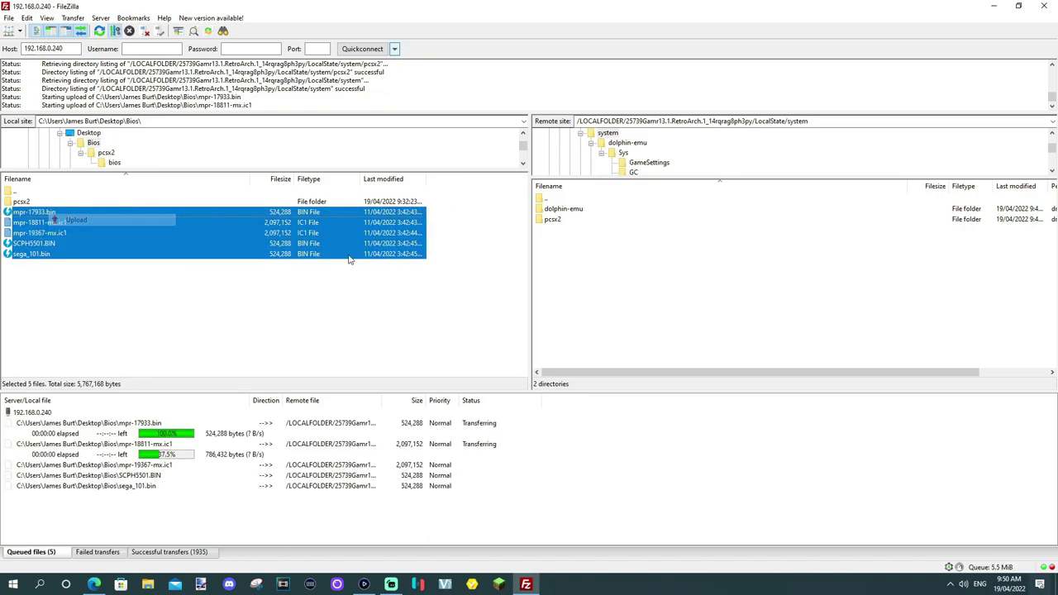
{"action": "left_click", "coordinate": [586, 319]}
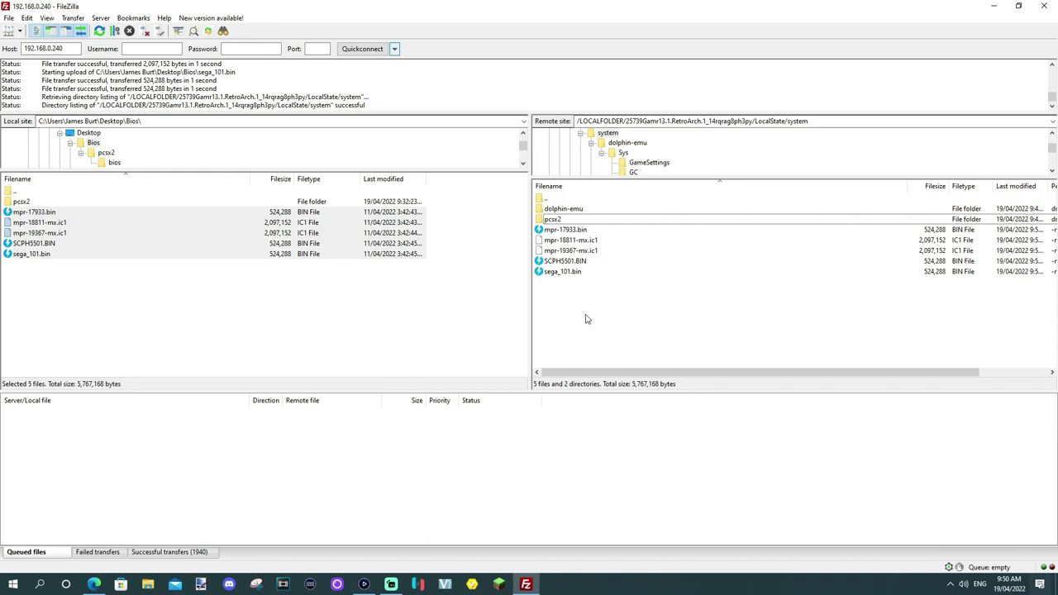
{"action": "left_click", "coordinate": [389, 319]}
{"action": "left_click", "coordinate": [687, 322]}
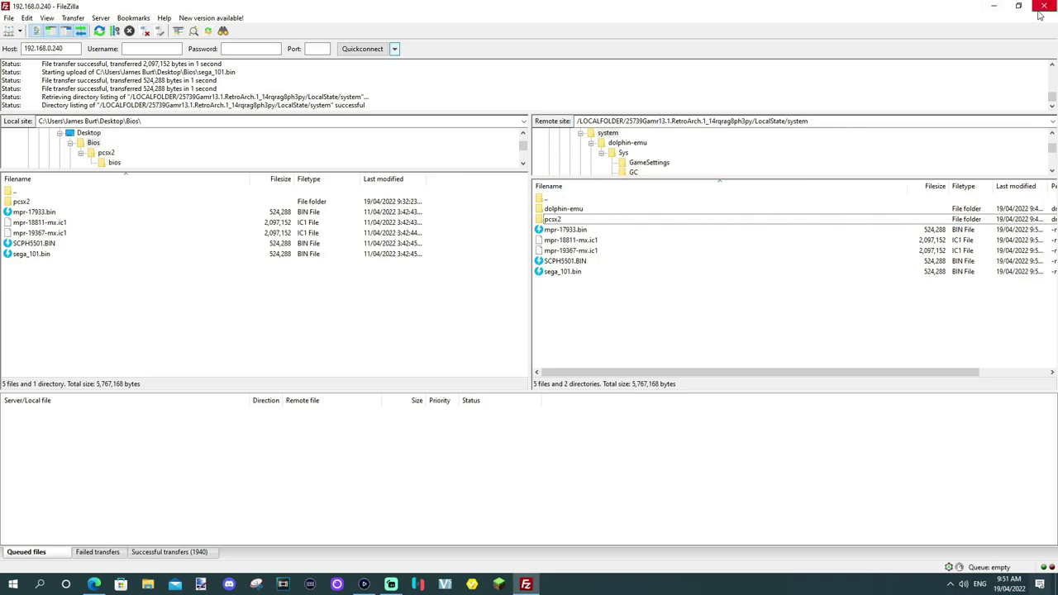
Go up from the remote system folder to RetroArch's LocalState folder.
{"action": "double_click", "coordinate": [547, 201]}
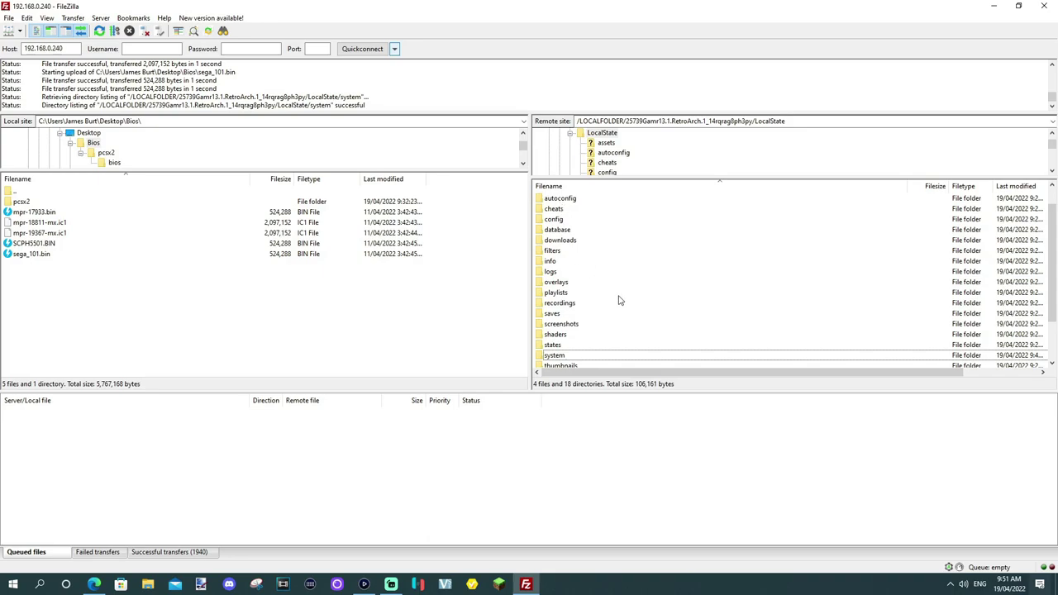
Create a directory named PS1 in RetroArch's remote LocalState folder and open it.
{"action": "scroll", "coordinate": [592, 299], "scroll_direction": "up", "scroll_amount": 1}
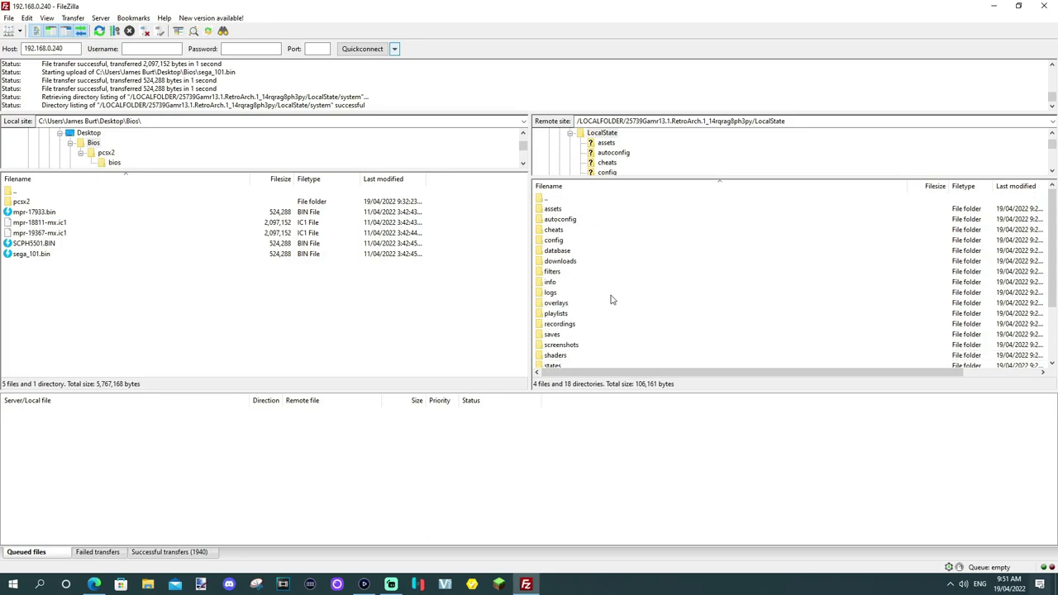
{"action": "left_click", "coordinate": [160, 335]}
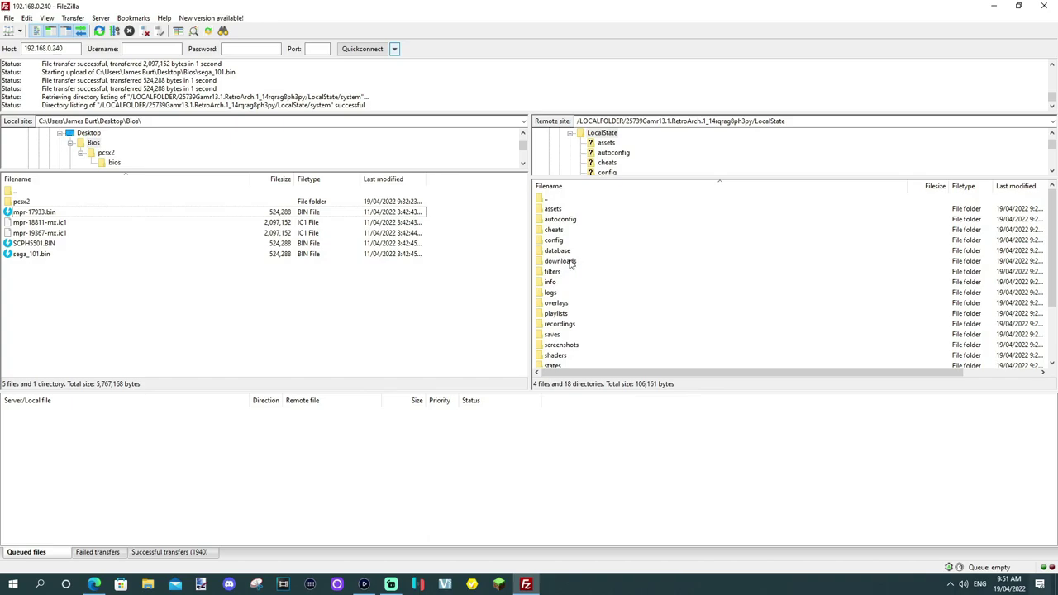
{"action": "right_click", "coordinate": [616, 241]}
{"action": "left_click", "coordinate": [662, 304]}
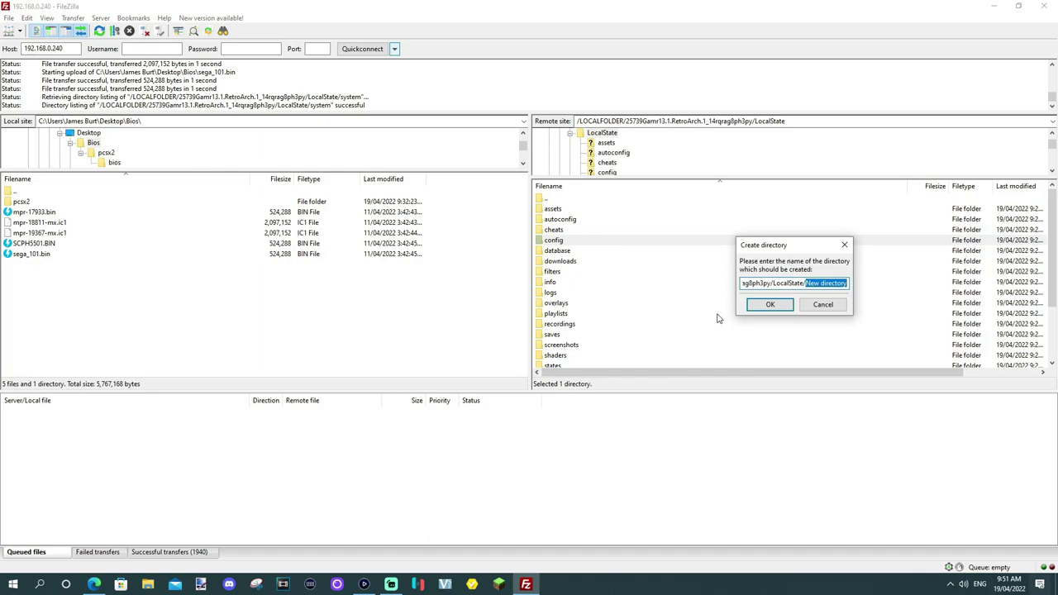
{"action": "type", "text": "PS1"}
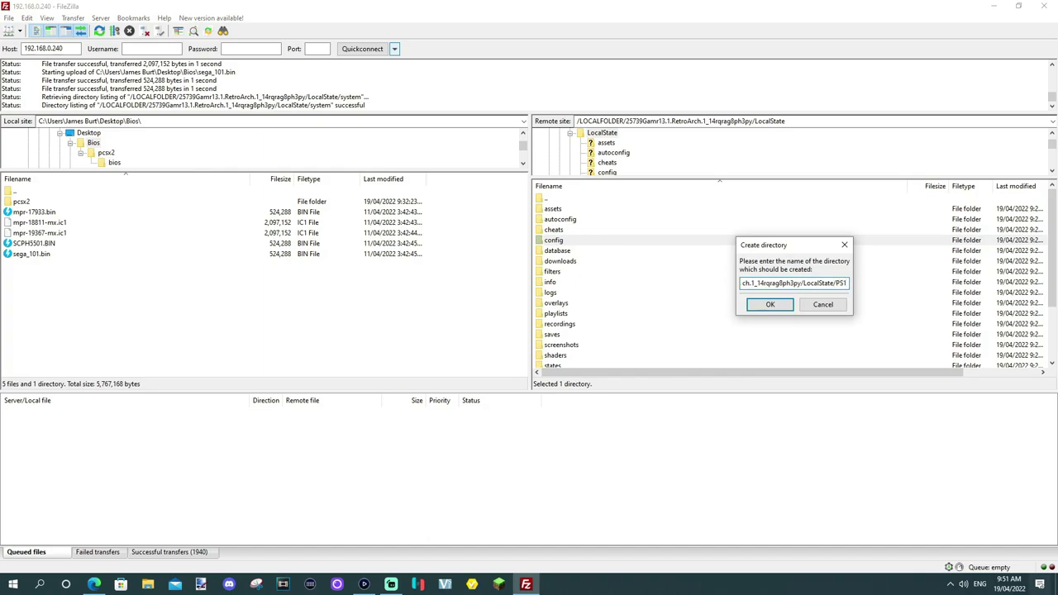
{"action": "left_click", "coordinate": [769, 304]}
{"action": "scroll", "coordinate": [610, 309], "scroll_direction": "down", "scroll_amount": 3}
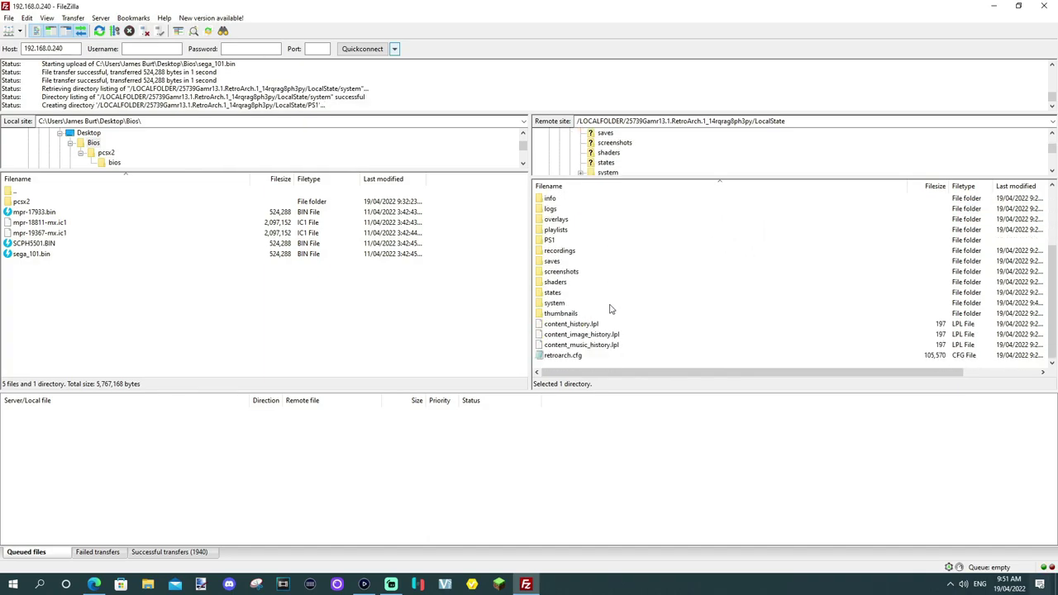
{"action": "double_click", "coordinate": [551, 240]}
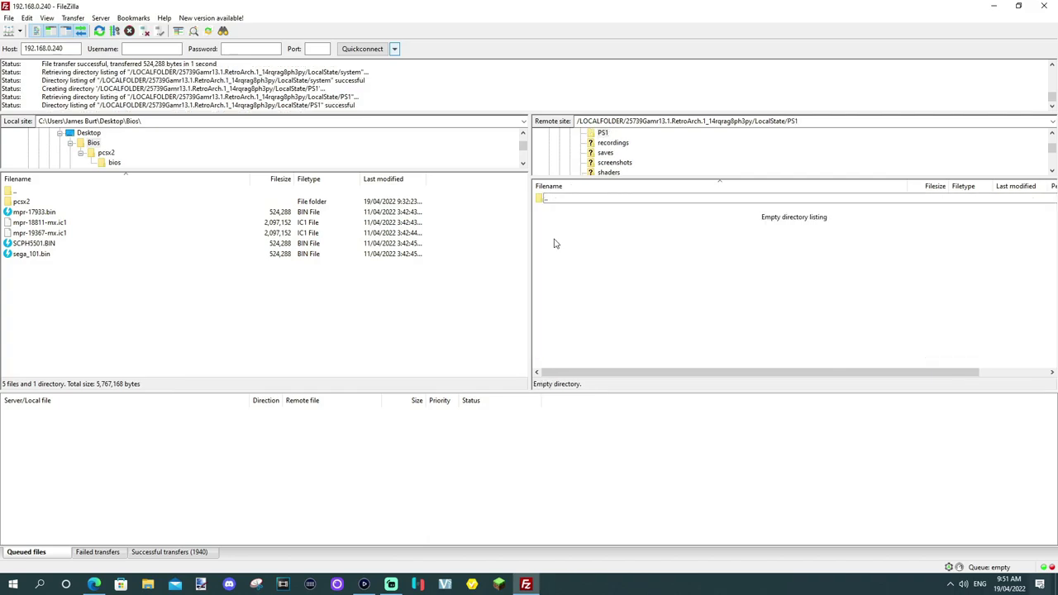
Upload Crash Bandicoot.PBP from the local F:\Emulation\Roms\Sony PlayStation folder to the remote PS1 folder.
{"action": "left_click", "coordinate": [18, 191]}
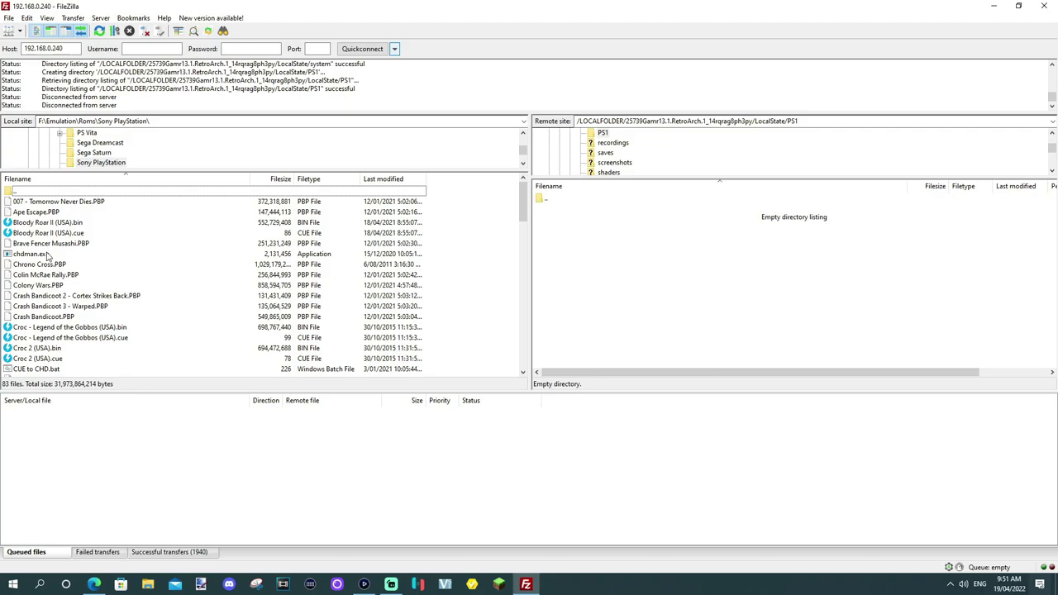
{"action": "left_click", "coordinate": [54, 321]}
{"action": "right_click", "coordinate": [53, 319]}
{"action": "left_click", "coordinate": [74, 324]}
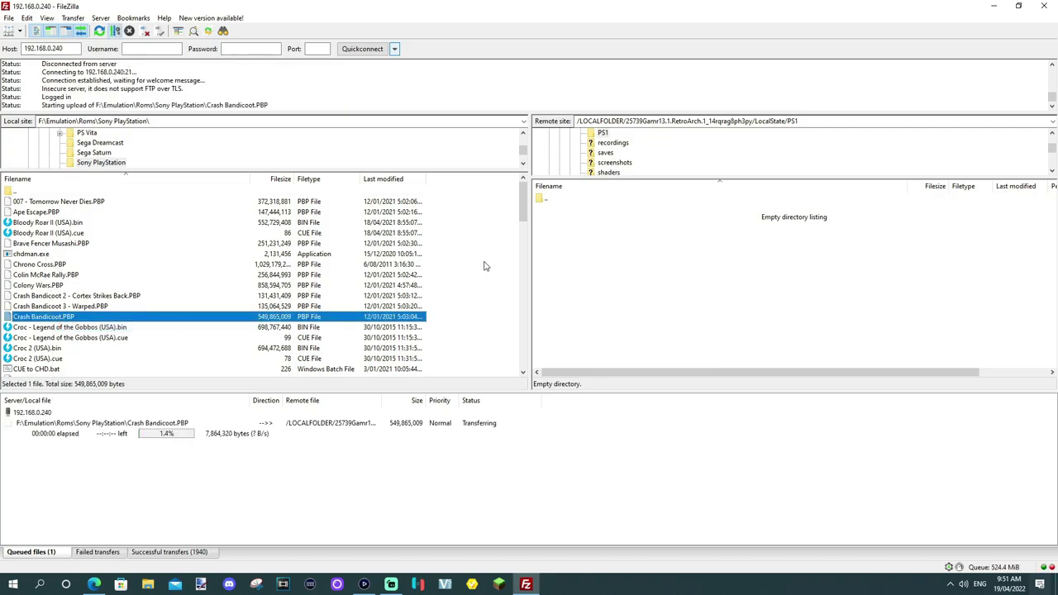
Go up to the drive list on the local site and return to LocalState on the remote site.
{"action": "double_click", "coordinate": [30, 192]}
{"action": "double_click", "coordinate": [31, 192]}
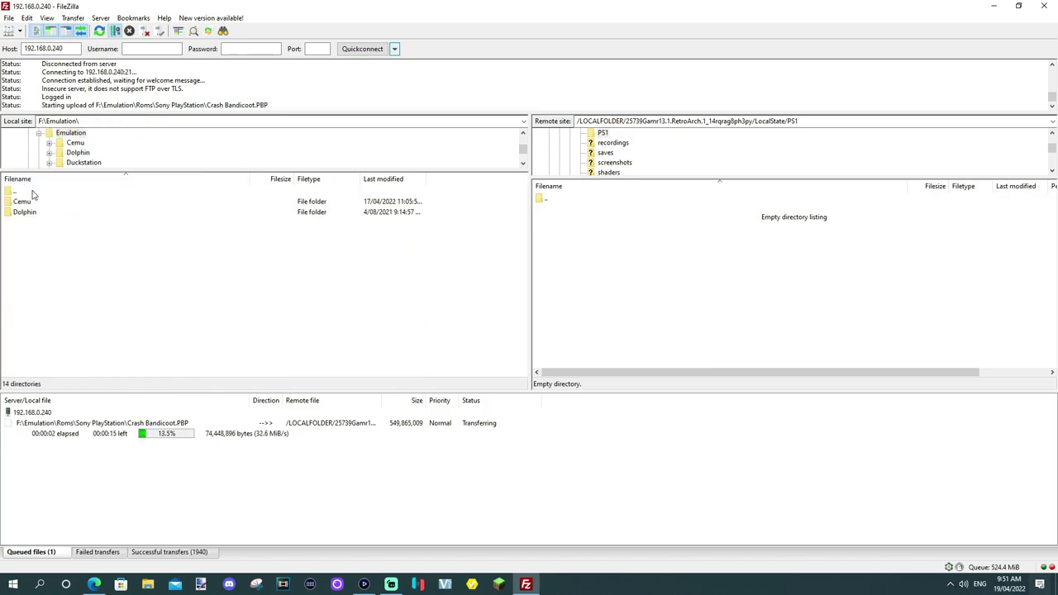
{"action": "double_click", "coordinate": [31, 192]}
{"action": "double_click", "coordinate": [31, 192]}
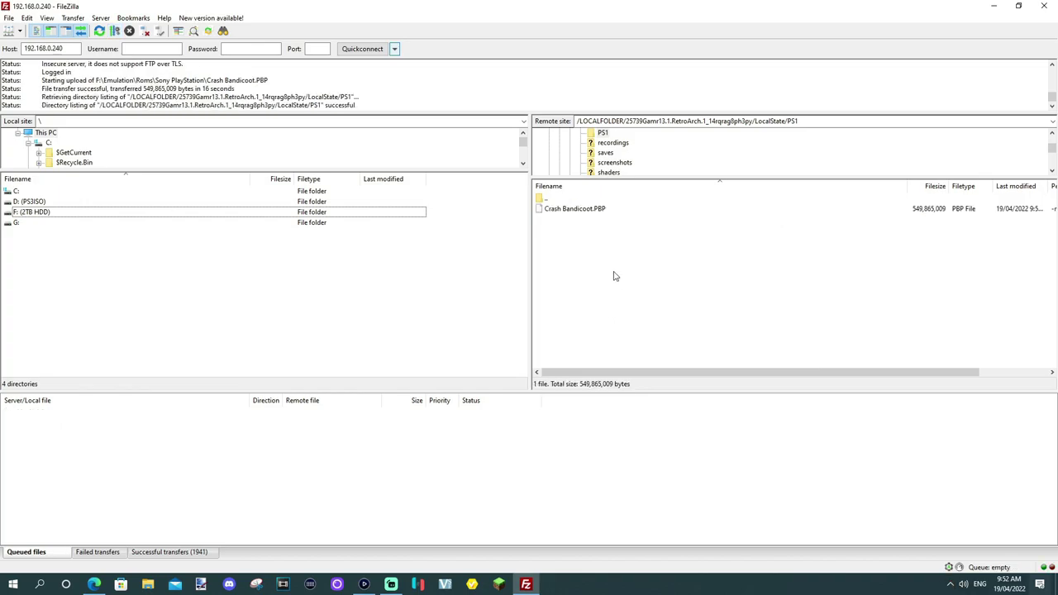
{"action": "left_click", "coordinate": [614, 273]}
{"action": "double_click", "coordinate": [579, 200]}
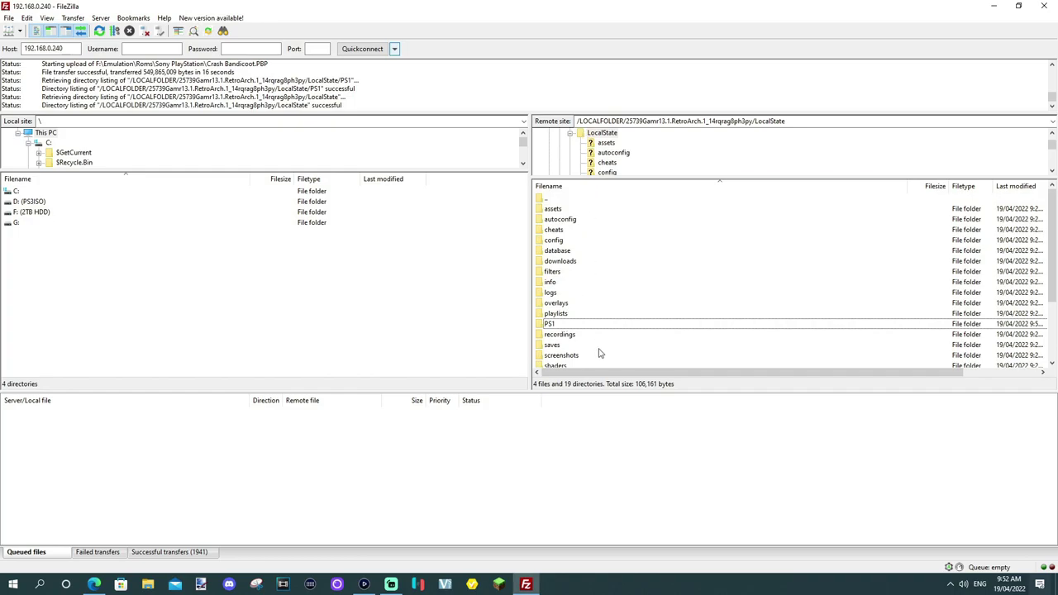
Close FileZilla and show the Xbox capture preview in full screen.
{"action": "left_click", "coordinate": [1046, 8]}
{"action": "left_click", "coordinate": [1044, 6]}
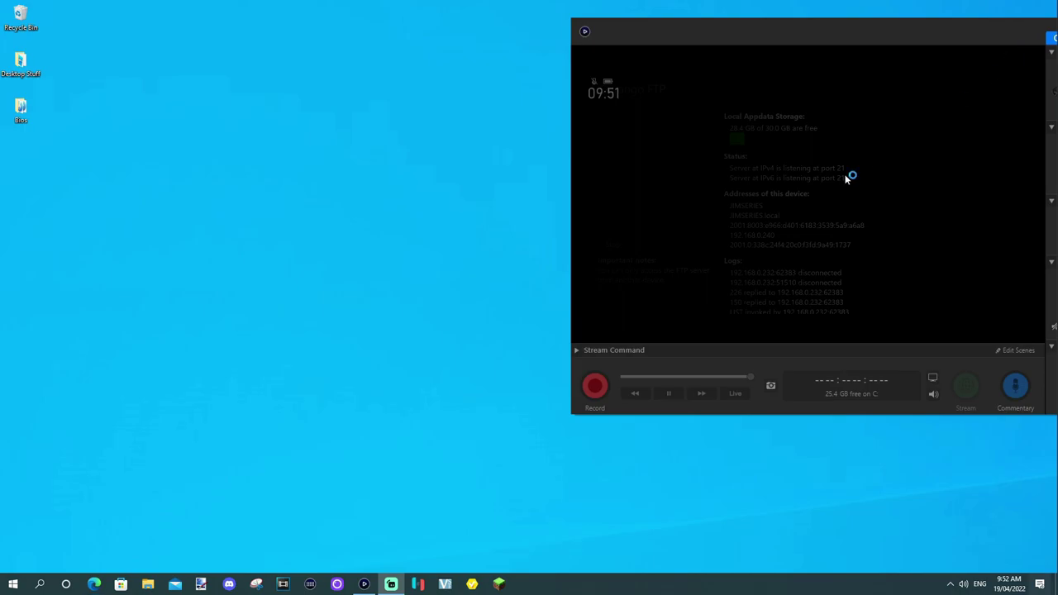
{"action": "double_click", "coordinate": [835, 180]}
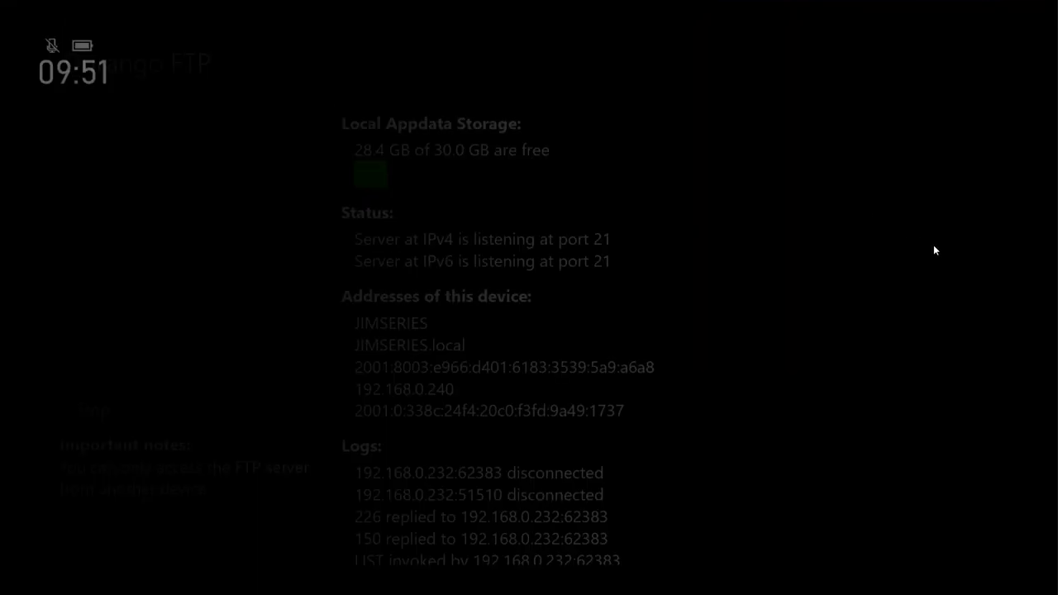
Stop the Durango FTP server and switch to RetroArch on the Xbox.
{"action": "scroll", "coordinate": [934, 250], "scroll_direction": "down", "scroll_amount": 3}
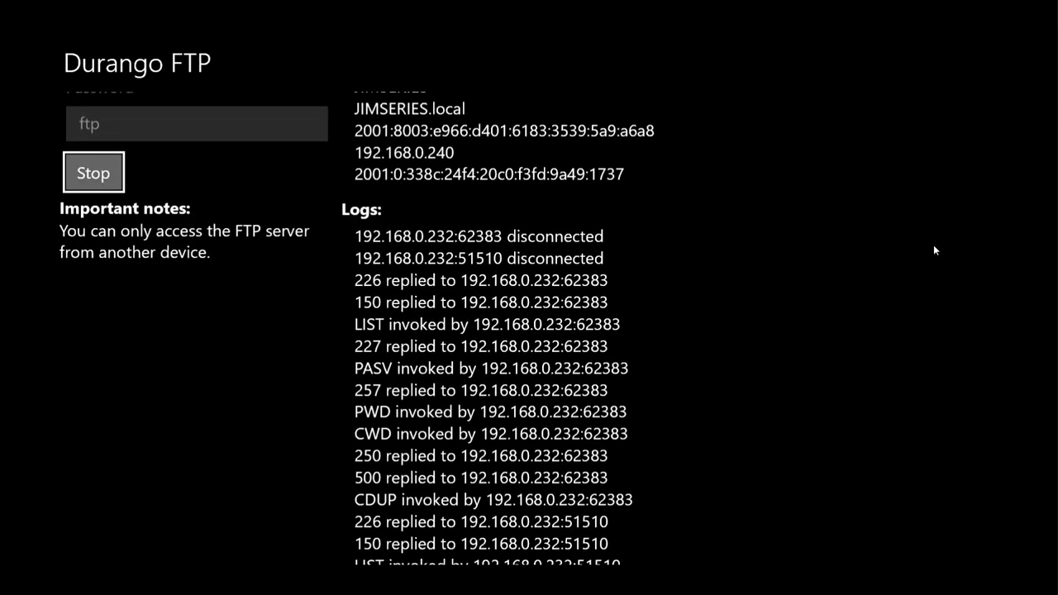
{"action": "key", "text": "Return"}
{"action": "key", "text": "Escape"}
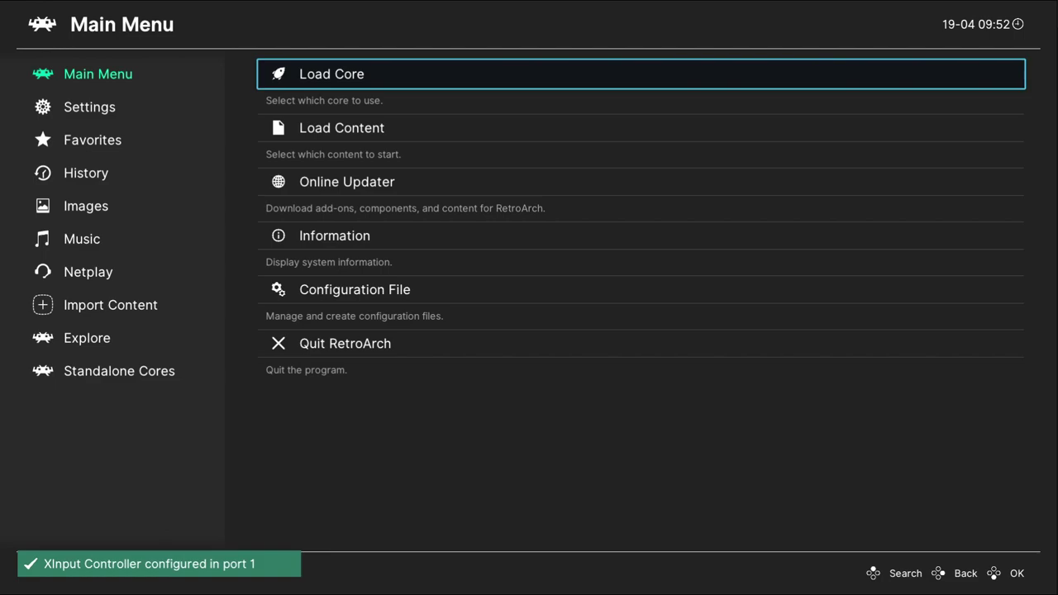
Go from RetroArch's Main Menu to the Import Content section and enter its scan options.
{"action": "key", "text": "Down"}
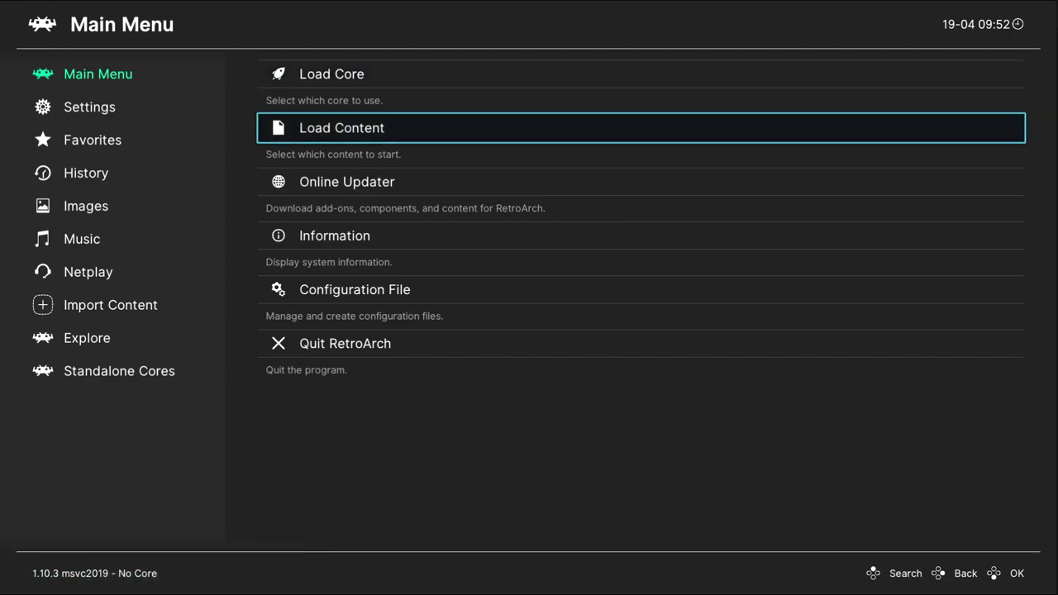
{"action": "key", "text": "Down"}
{"action": "key", "text": "Down"}
{"action": "key", "text": "Down"}
{"action": "key", "text": "Left"}
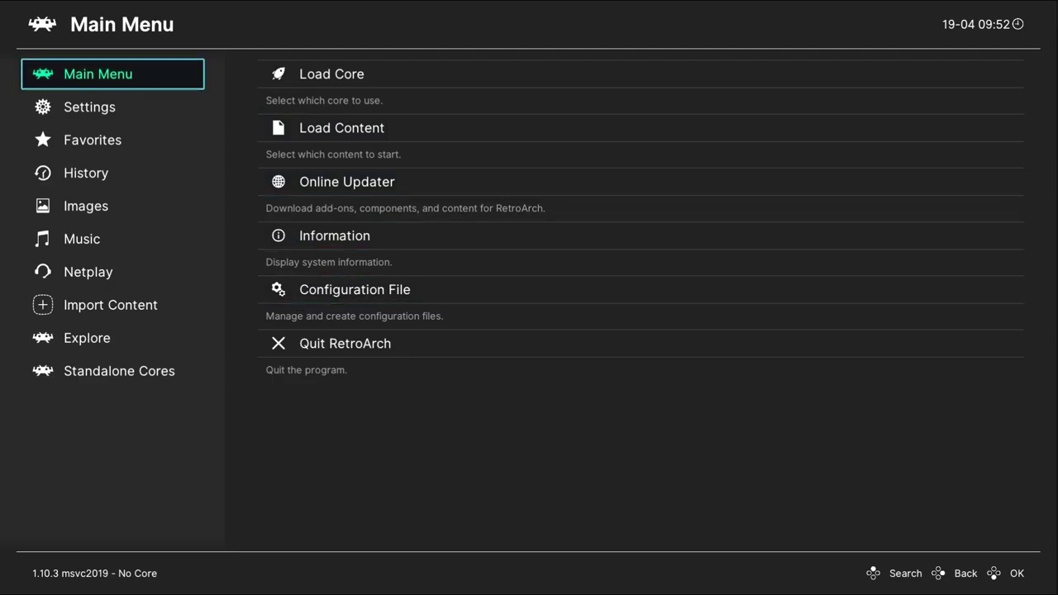
{"action": "key", "text": "Down"}
{"action": "key", "text": "Down"}
{"action": "key", "text": "Down"}
{"action": "key", "text": "Down"}
{"action": "key", "text": "Down"}
{"action": "key", "text": "Down"}
{"action": "key", "text": "Down"}
{"action": "key", "text": "Right"}
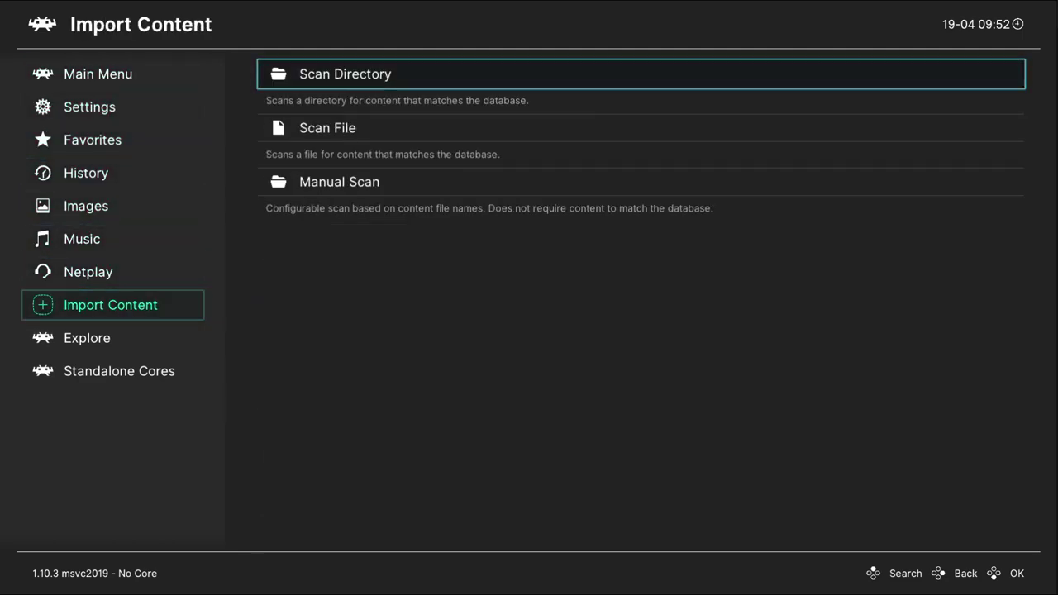
Open the Manual Scan settings in the Import Content section.
{"action": "key", "text": "Down"}
{"action": "key", "text": "Down"}
{"action": "key", "text": "Down"}
{"action": "key", "text": "Left"}
{"action": "key", "text": "Up"}
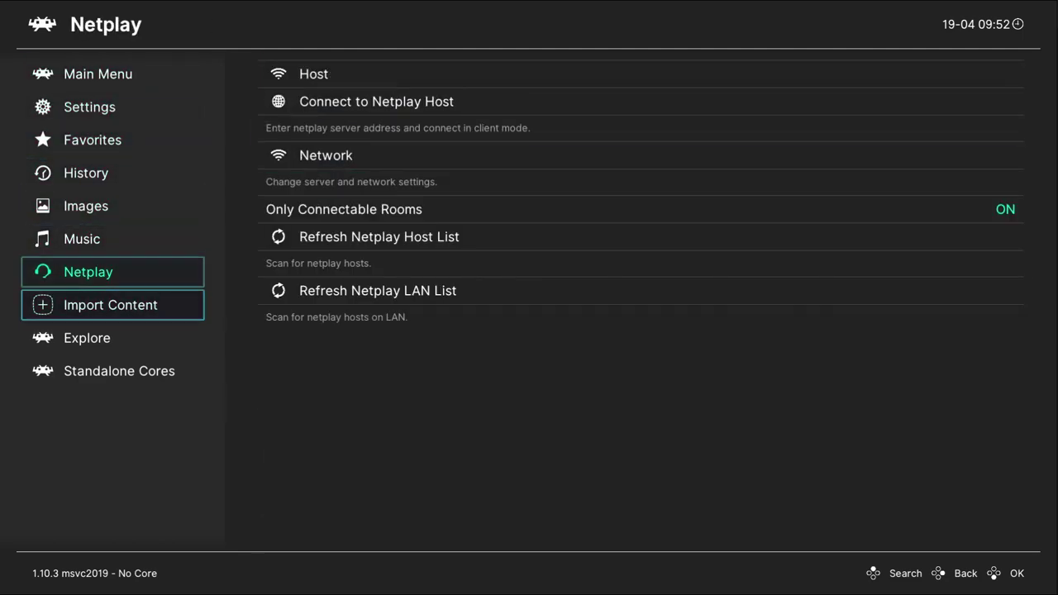
{"action": "key", "text": "Up"}
{"action": "key", "text": "Down"}
{"action": "key", "text": "Down"}
{"action": "key", "text": "Right"}
{"action": "key", "text": "Down"}
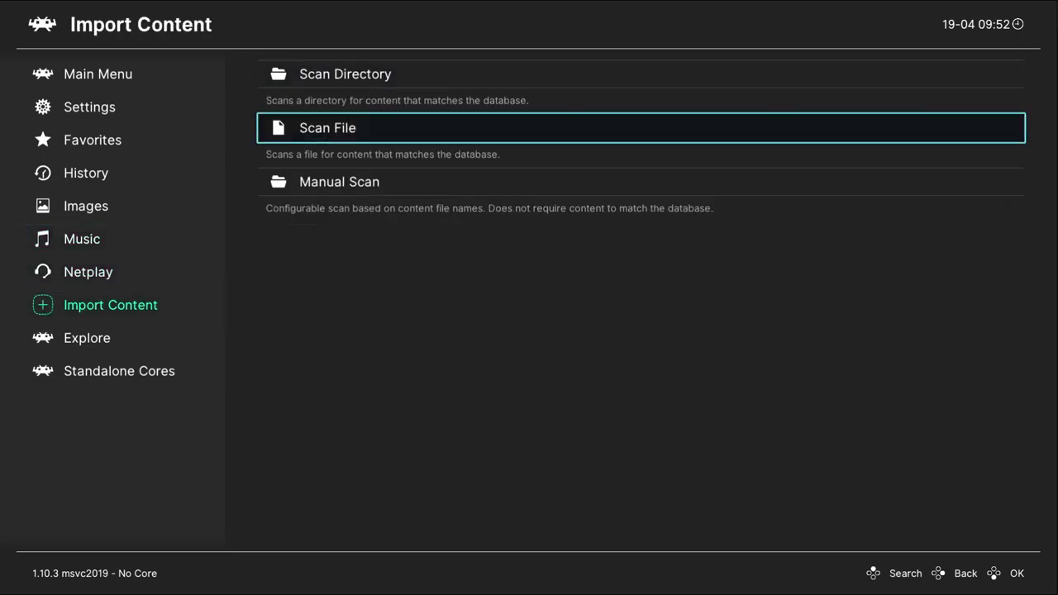
{"action": "key", "text": "Up"}
{"action": "key", "text": "Down"}
{"action": "key", "text": "Down"}
{"action": "key", "text": "Return"}
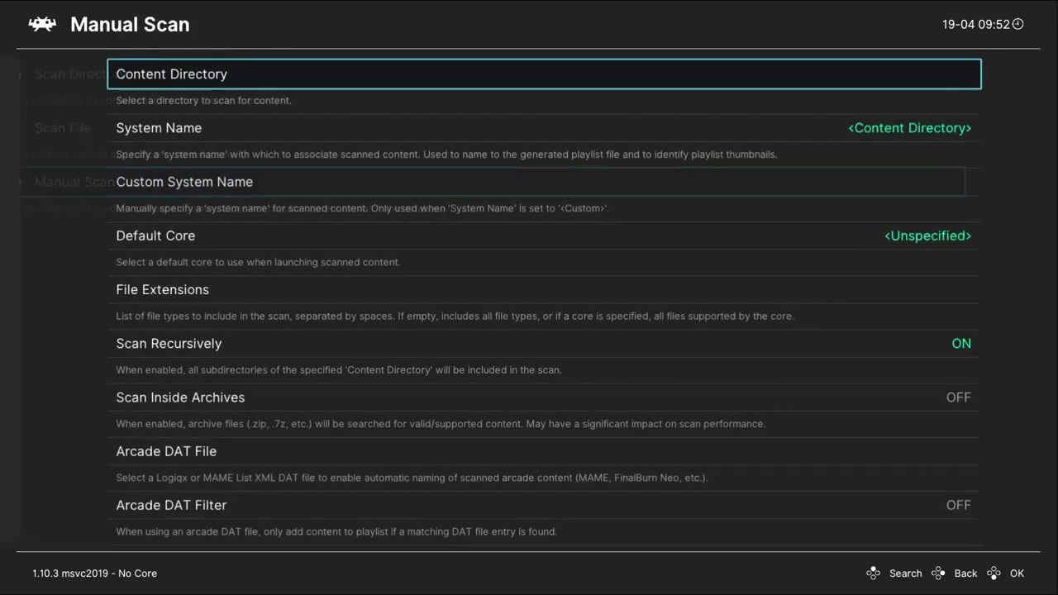
Set the manual scan's Content Directory to the PS1 folder inside RetroArch's LocalState directory.
{"action": "key", "text": "Return"}
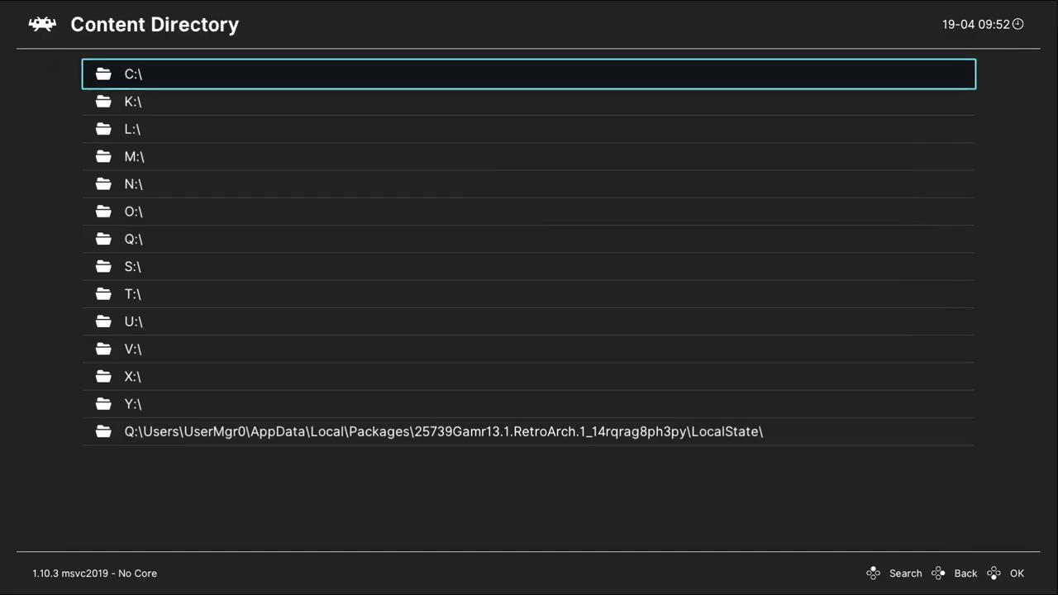
{"action": "key", "text": "Up"}
{"action": "key", "text": "Return"}
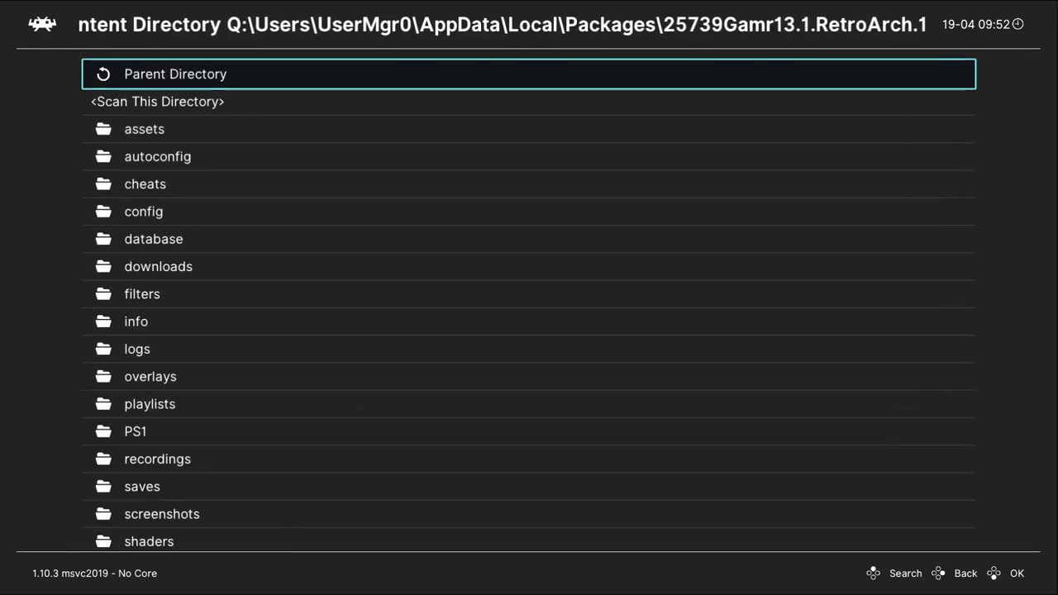
{"action": "key", "text": "Down"}
{"action": "key", "text": "Down"}
{"action": "key", "text": "Down"}
{"action": "key", "text": "Down"}
{"action": "key", "text": "Down"}
{"action": "key", "text": "Down"}
{"action": "key", "text": "Down"}
{"action": "key", "text": "Down"}
{"action": "key", "text": "Down"}
{"action": "key", "text": "Down"}
{"action": "key", "text": "Down"}
{"action": "key", "text": "Down"}
{"action": "key", "text": "Down"}
{"action": "key", "text": "Down"}
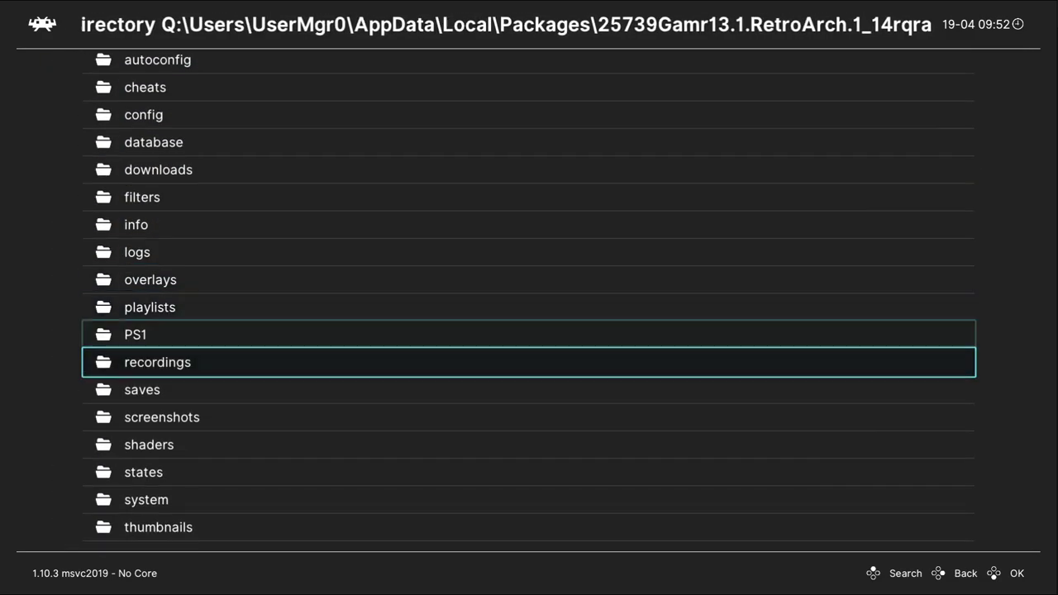
{"action": "key", "text": "Up"}
{"action": "key", "text": "Return"}
{"action": "key", "text": "Up"}
{"action": "key", "text": "Up"}
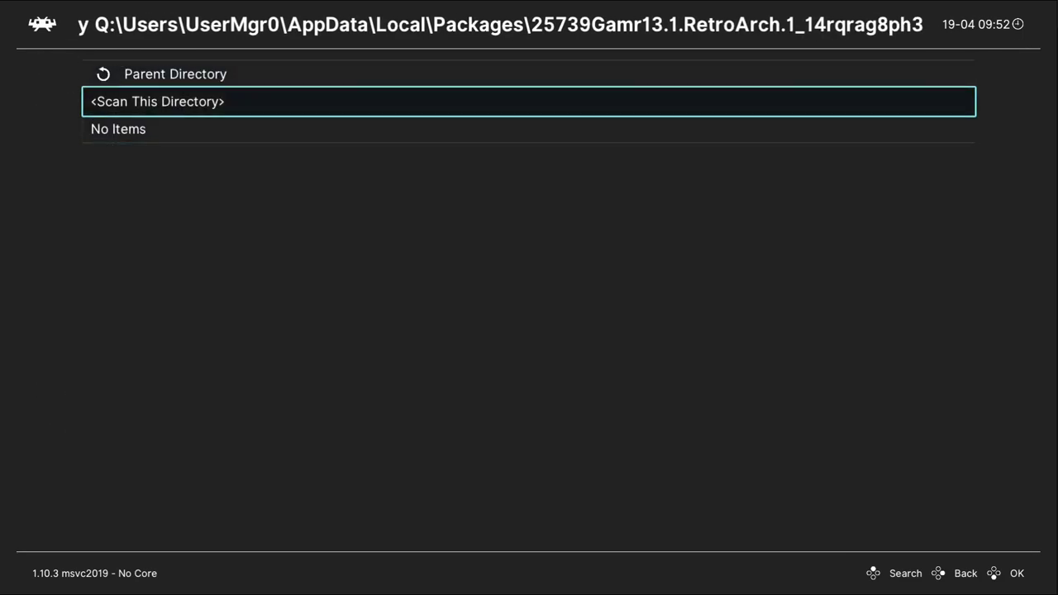
{"action": "key", "text": "Return"}
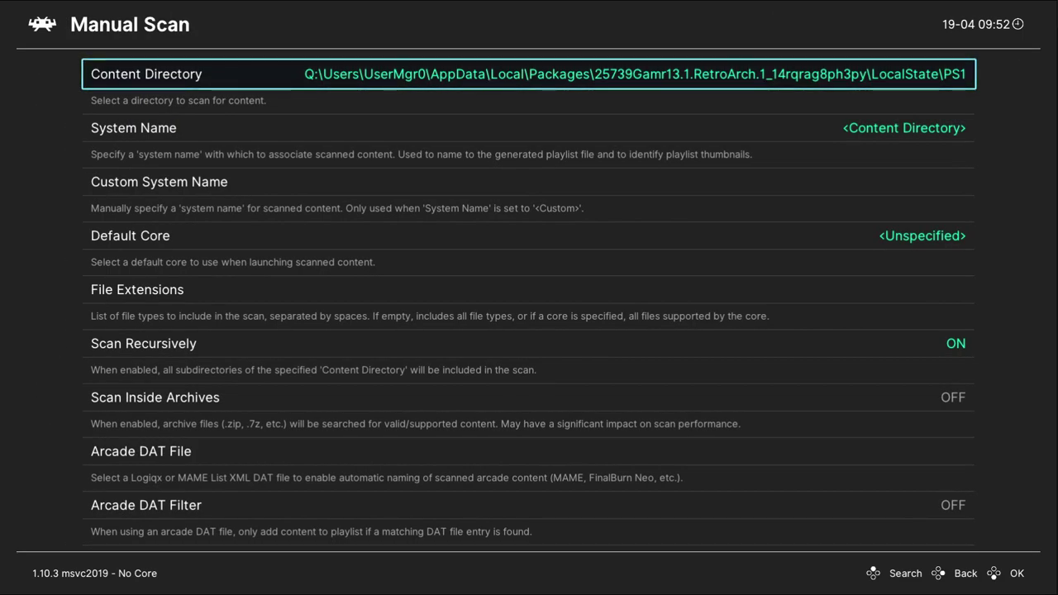
Set the manual scan's System Name to Sony - PlayStation.
{"action": "key", "text": "Down"}
{"action": "key", "text": "Return"}
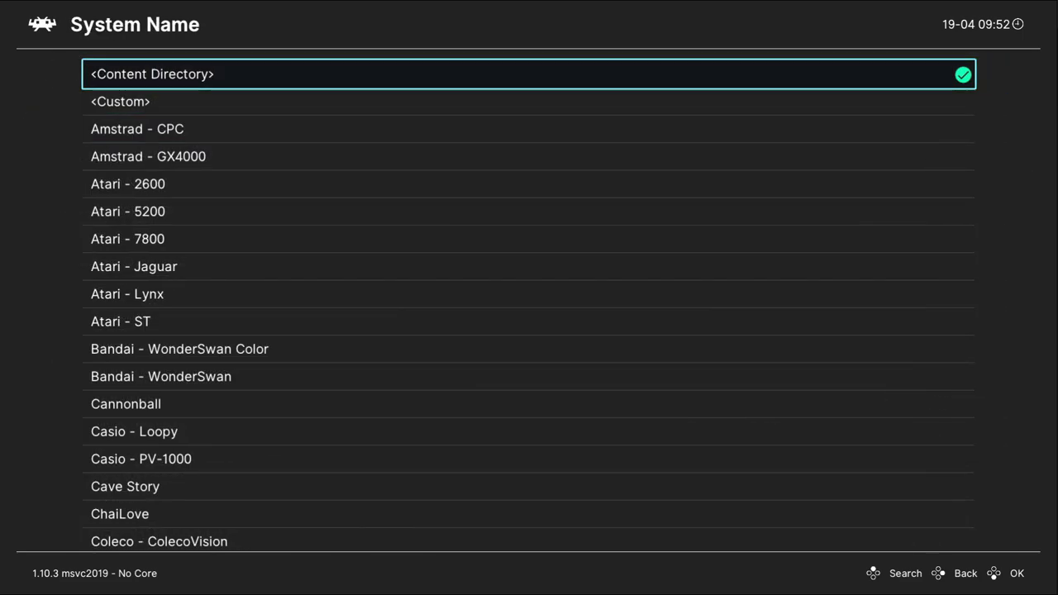
{"action": "key", "text": "Up"}
{"action": "key", "text": "Up"}
{"action": "key", "text": "Up"}
{"action": "key", "text": "Up"}
{"action": "key", "text": "Up"}
{"action": "key", "text": "Up"}
{"action": "key", "text": "Up"}
{"action": "key", "text": "Up"}
{"action": "key", "text": "Up"}
{"action": "key", "text": "Up"}
{"action": "key", "text": "Up"}
{"action": "key", "text": "Up"}
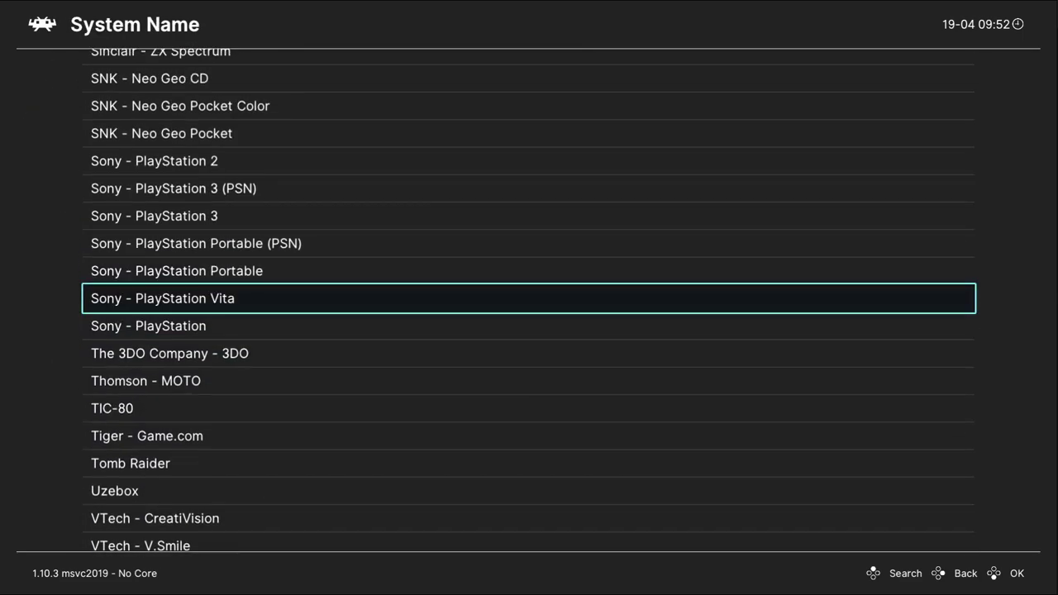
{"action": "key", "text": "Down"}
{"action": "key", "text": "Return"}
Set the manual scan's Default Core to Sony - PlayStation (SwanStation).
{"action": "key", "text": "Down"}
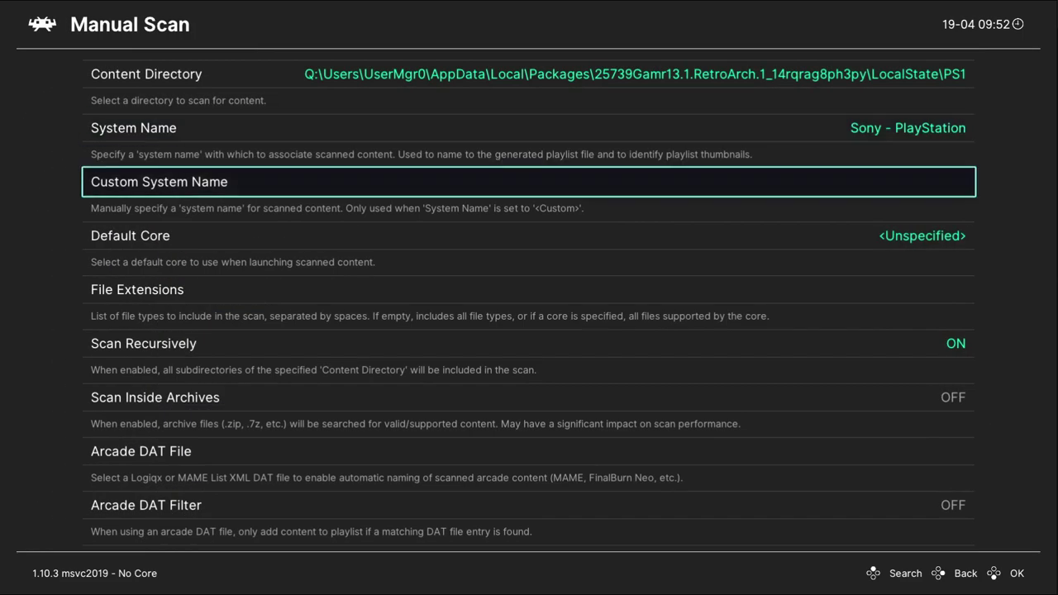
{"action": "key", "text": "Down"}
{"action": "key", "text": "Down"}
{"action": "key", "text": "Down"}
{"action": "key", "text": "Down"}
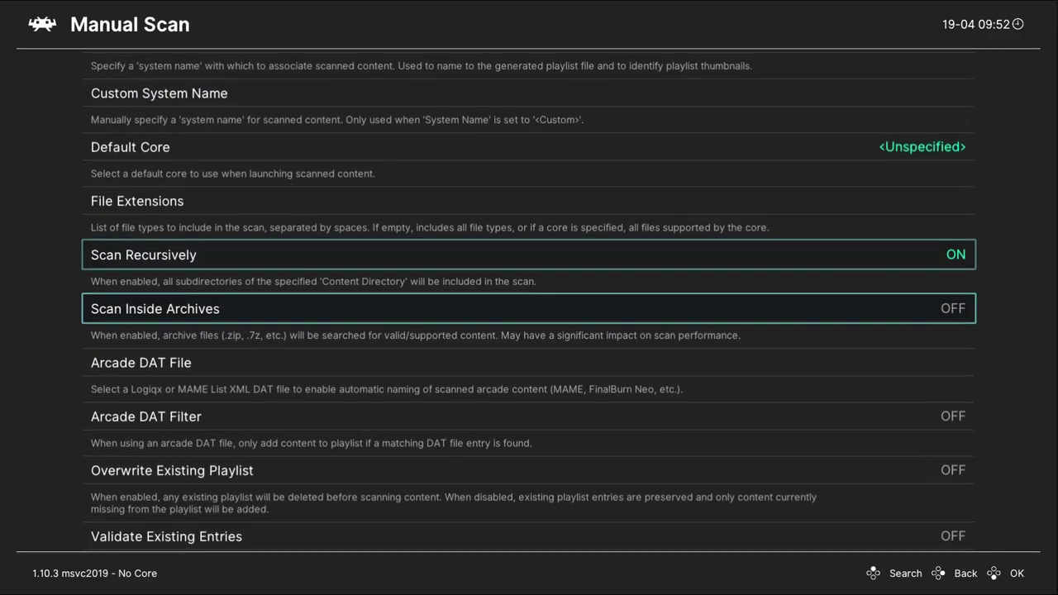
{"action": "key", "text": "Up"}
{"action": "key", "text": "Up"}
{"action": "key", "text": "Up"}
{"action": "key", "text": "Return"}
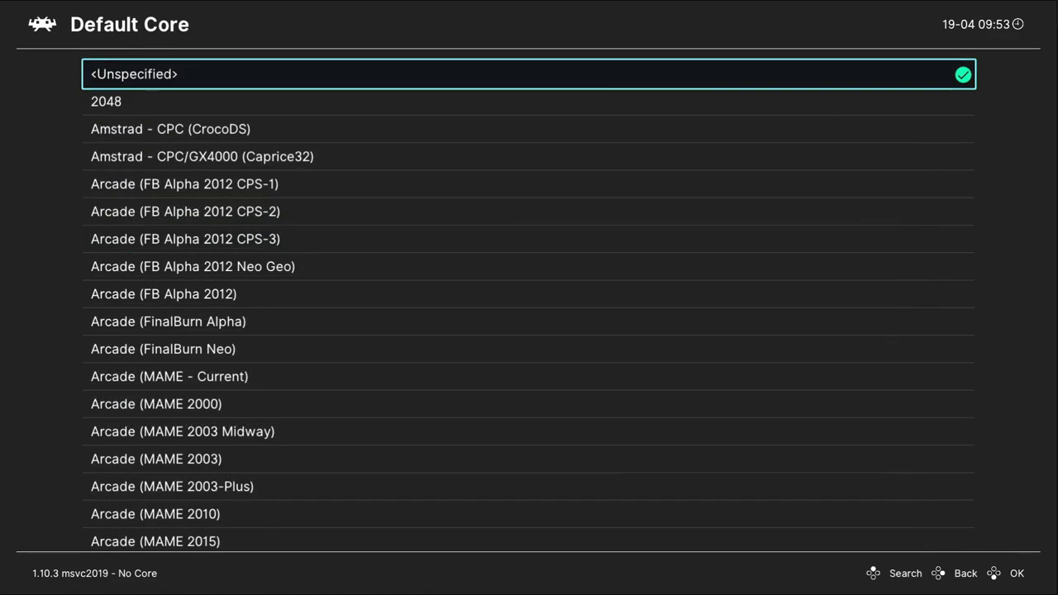
{"action": "key", "text": "Down"}
{"action": "key", "text": "Down"}
{"action": "key", "text": "Down"}
{"action": "key", "text": "Down"}
{"action": "key", "text": "Down"}
{"action": "key", "text": "Down"}
{"action": "key", "text": "Down"}
{"action": "key", "text": "Down"}
{"action": "key", "text": "Down"}
{"action": "key", "text": "Down"}
{"action": "key", "text": "Down"}
{"action": "key", "text": "Down"}
{"action": "key", "text": "Down"}
{"action": "key", "text": "Down"}
{"action": "key", "text": "Down"}
{"action": "key", "text": "Down"}
{"action": "key", "text": "Down"}
{"action": "key", "text": "Down"}
{"action": "key", "text": "Down"}
{"action": "key", "text": "Down"}
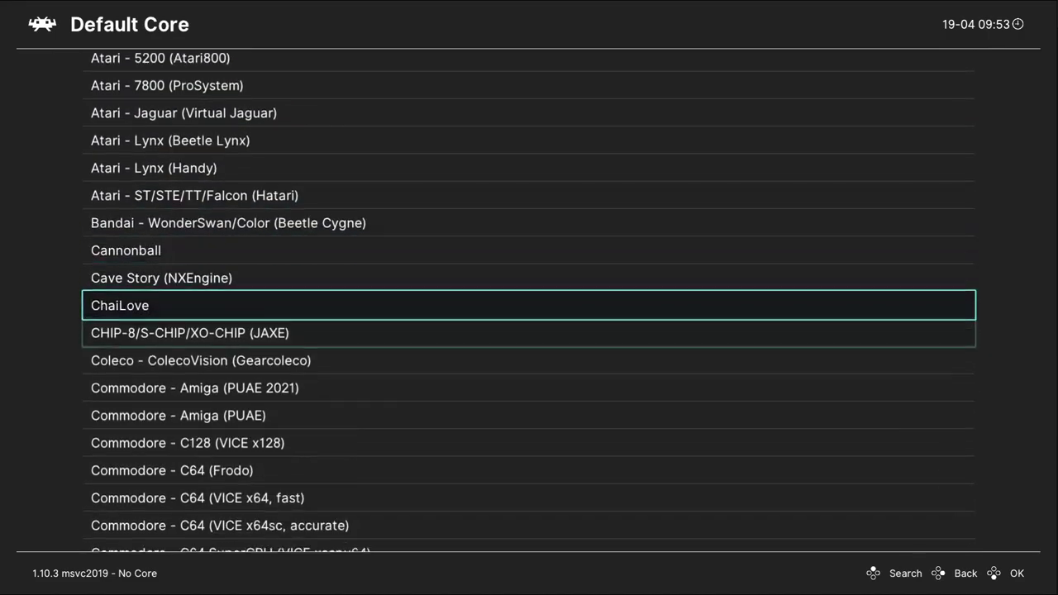
{"action": "key", "text": "Down"}
{"action": "key", "text": "Down"}
{"action": "key", "text": "Down"}
{"action": "key", "text": "Down"}
{"action": "key", "text": "Down"}
{"action": "key", "text": "Down"}
{"action": "key", "text": "Down"}
{"action": "key", "text": "Down"}
{"action": "key", "text": "Down"}
{"action": "key", "text": "Down"}
{"action": "key", "text": "Down"}
{"action": "key", "text": "Down"}
{"action": "key", "text": "Down"}
{"action": "key", "text": "Down"}
{"action": "key", "text": "Down"}
{"action": "key", "text": "Down"}
{"action": "key", "text": "Down"}
{"action": "key", "text": "Down"}
{"action": "key", "text": "Down"}
{"action": "key", "text": "Down"}
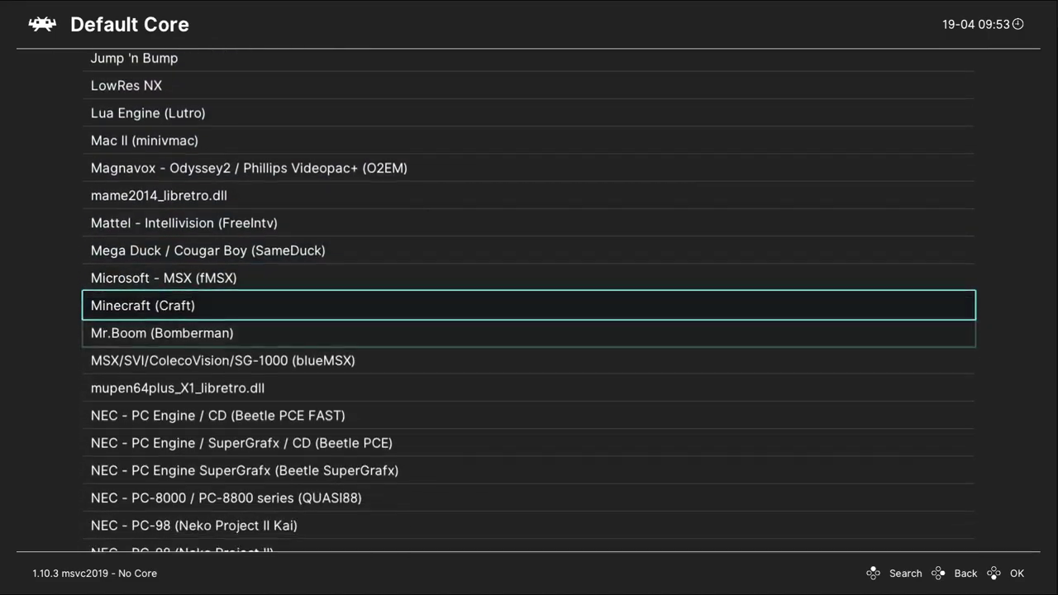
{"action": "key", "text": "Down"}
{"action": "key", "text": "Down"}
{"action": "key", "text": "Down"}
{"action": "key", "text": "Down"}
{"action": "key", "text": "Down"}
{"action": "key", "text": "Down"}
{"action": "key", "text": "Down"}
{"action": "key", "text": "Down"}
{"action": "key", "text": "Down"}
{"action": "key", "text": "Down"}
{"action": "key", "text": "Down"}
{"action": "key", "text": "Down"}
{"action": "key", "text": "Down"}
{"action": "key", "text": "Down"}
{"action": "key", "text": "Down"}
{"action": "key", "text": "Down"}
{"action": "key", "text": "Down"}
{"action": "key", "text": "Down"}
{"action": "key", "text": "Down"}
{"action": "key", "text": "Down"}
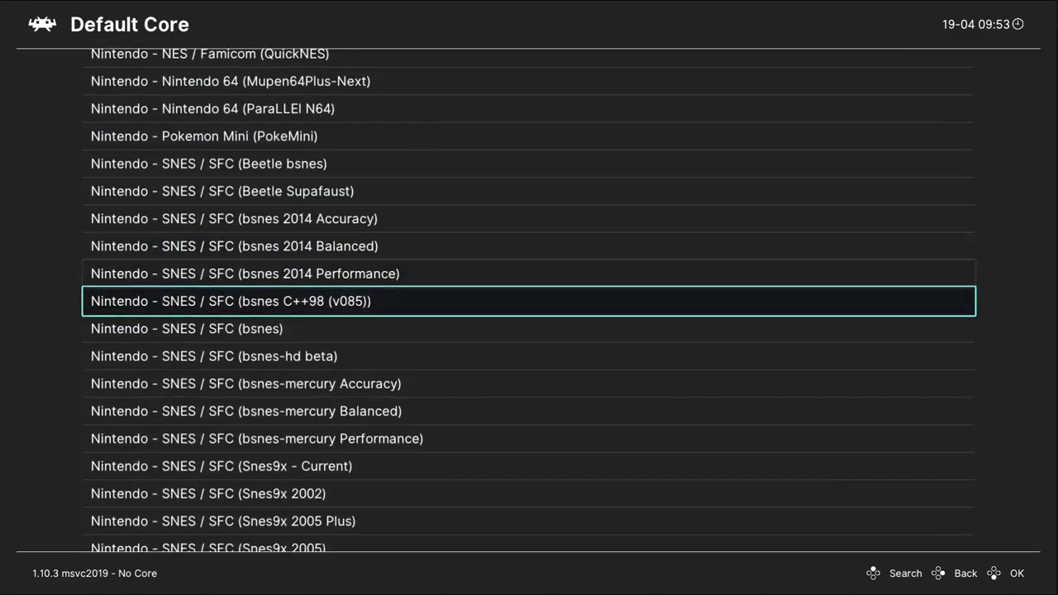
{"action": "key", "text": "Down"}
{"action": "key", "text": "Down"}
{"action": "key", "text": "Down"}
{"action": "key", "text": "Down"}
{"action": "key", "text": "Down"}
{"action": "key", "text": "Down"}
{"action": "key", "text": "Down"}
{"action": "key", "text": "Down"}
{"action": "key", "text": "Down"}
{"action": "key", "text": "Down"}
{"action": "key", "text": "Down"}
{"action": "key", "text": "Down"}
{"action": "key", "text": "Down"}
{"action": "key", "text": "Down"}
{"action": "key", "text": "Down"}
{"action": "key", "text": "Down"}
{"action": "key", "text": "Down"}
{"action": "key", "text": "Down"}
{"action": "key", "text": "Down"}
{"action": "key", "text": "Down"}
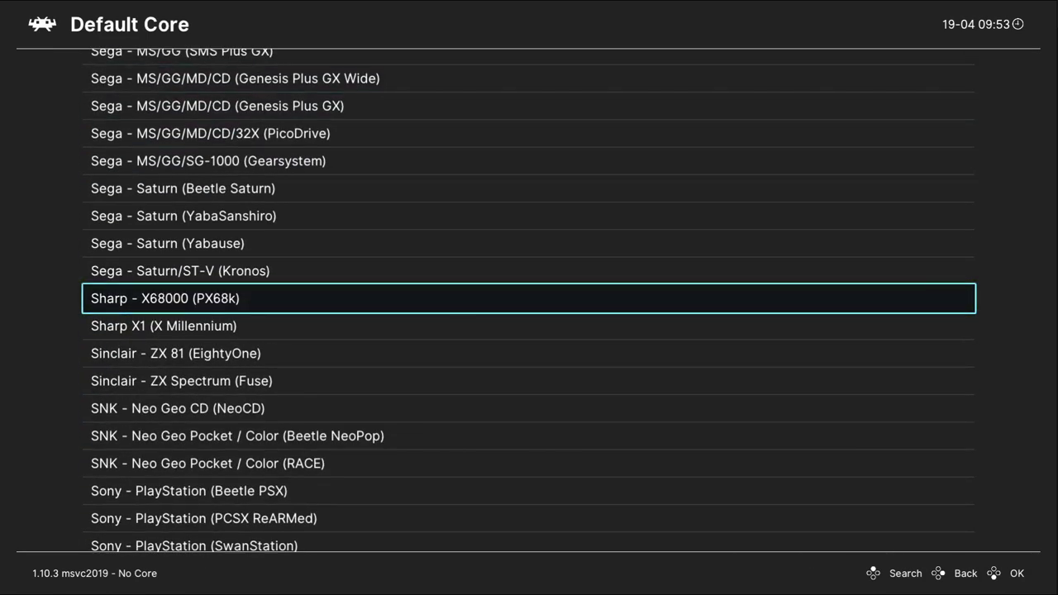
{"action": "key", "text": "Down"}
{"action": "key", "text": "Down"}
{"action": "key", "text": "Down"}
{"action": "key", "text": "Down"}
{"action": "key", "text": "Down"}
{"action": "key", "text": "Down"}
{"action": "key", "text": "Down"}
{"action": "key", "text": "Down"}
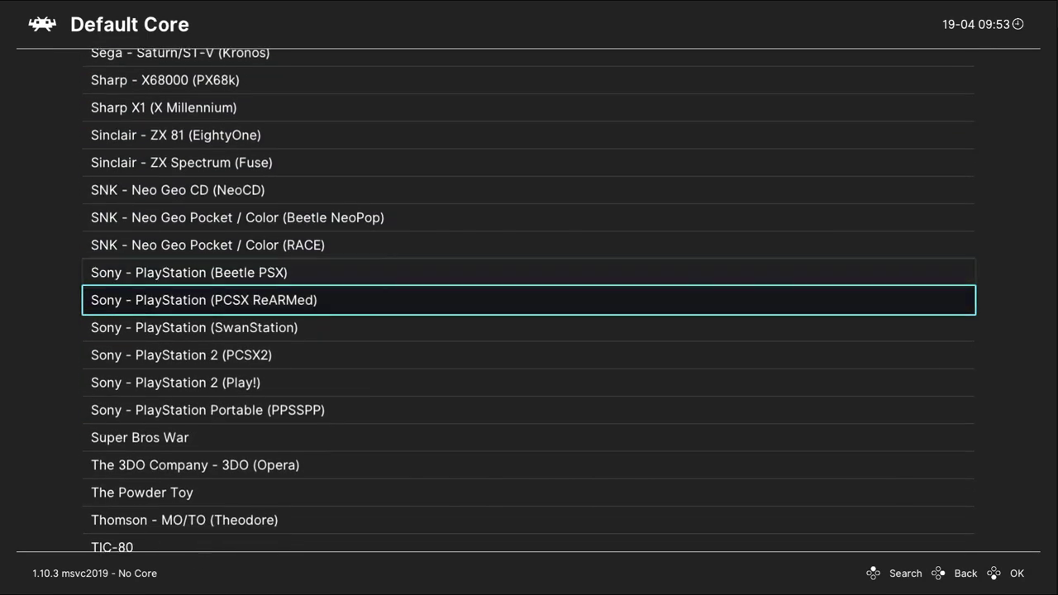
{"action": "key", "text": "Up"}
{"action": "key", "text": "Down"}
{"action": "key", "text": "Up"}
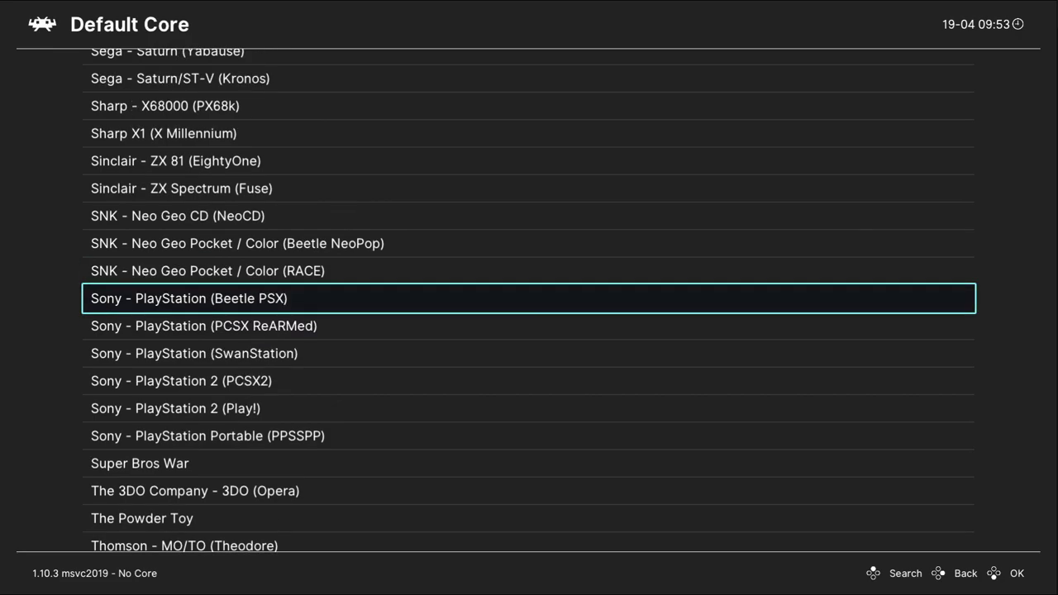
{"action": "key", "text": "Down"}
{"action": "key", "text": "Up"}
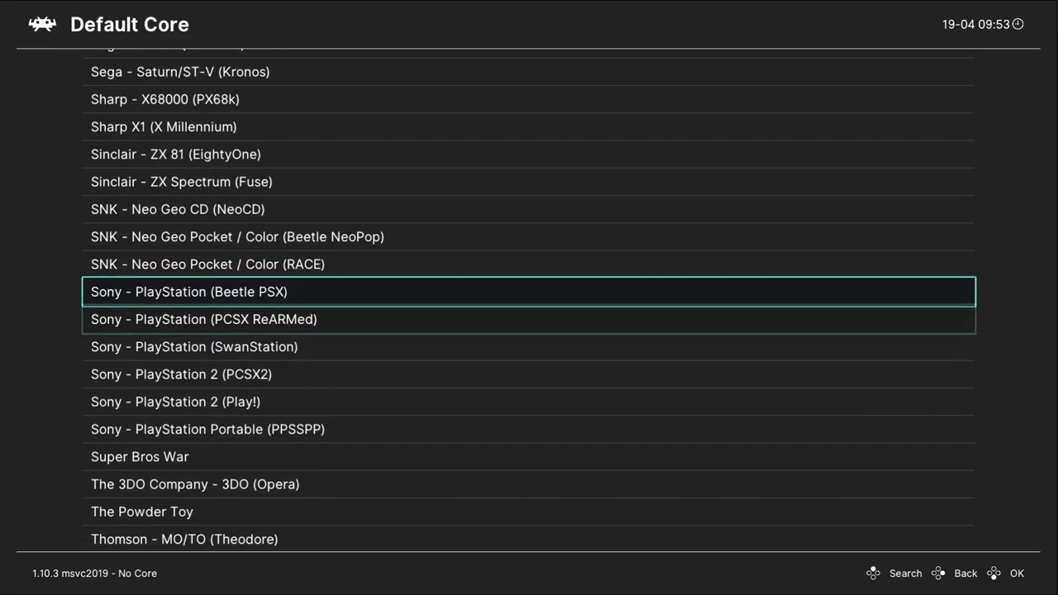
{"action": "key", "text": "Down"}
{"action": "key", "text": "Down"}
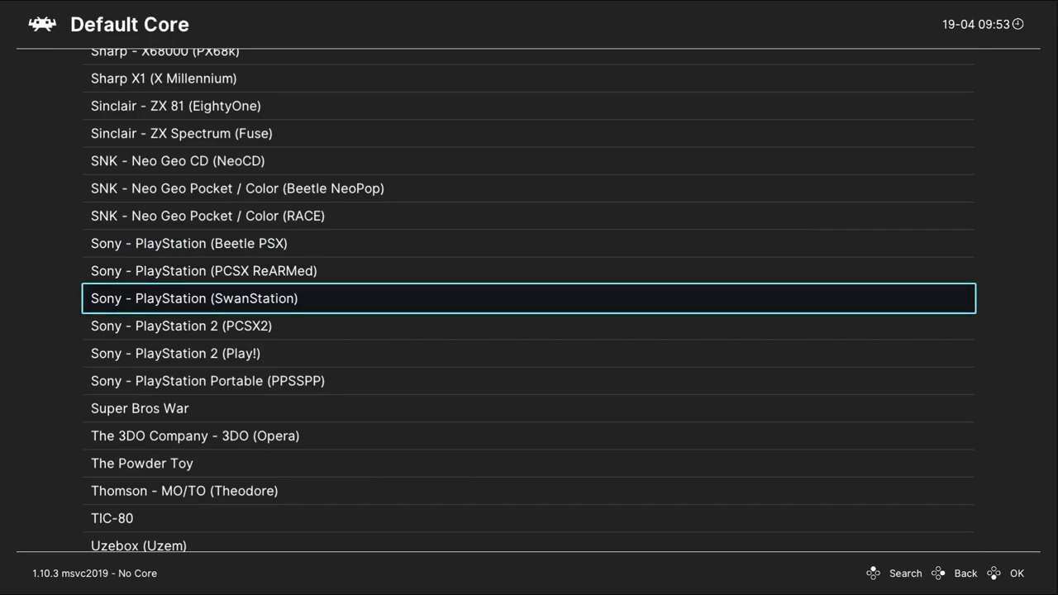
{"action": "key", "text": "Return"}
Start the manual scan with the configured PlayStation settings, leaving the remaining scan options at their defaults.
{"action": "key", "text": "Down"}
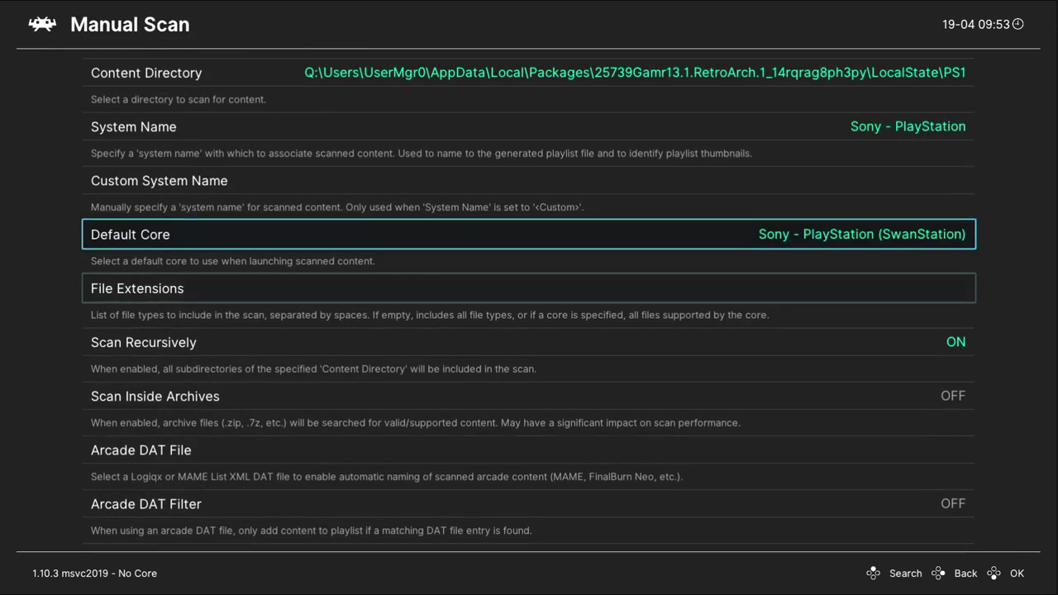
{"action": "key", "text": "Down"}
{"action": "key", "text": "Down"}
{"action": "key", "text": "Down"}
{"action": "key", "text": "Down"}
{"action": "key", "text": "Down"}
{"action": "key", "text": "Down"}
{"action": "key", "text": "Down"}
{"action": "key", "text": "Up"}
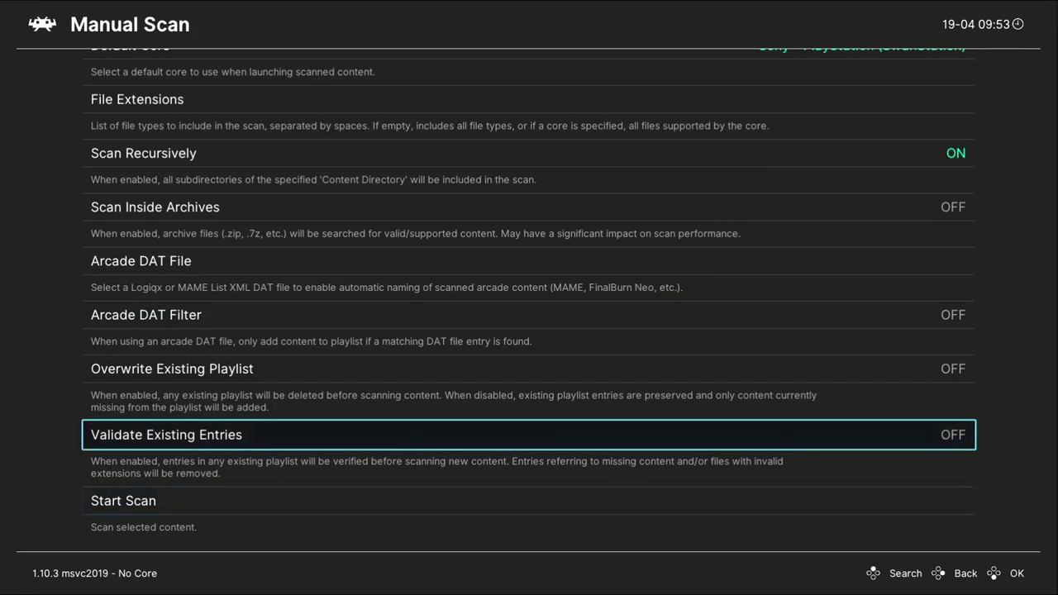
{"action": "key", "text": "Down"}
{"action": "key", "text": "Return"}
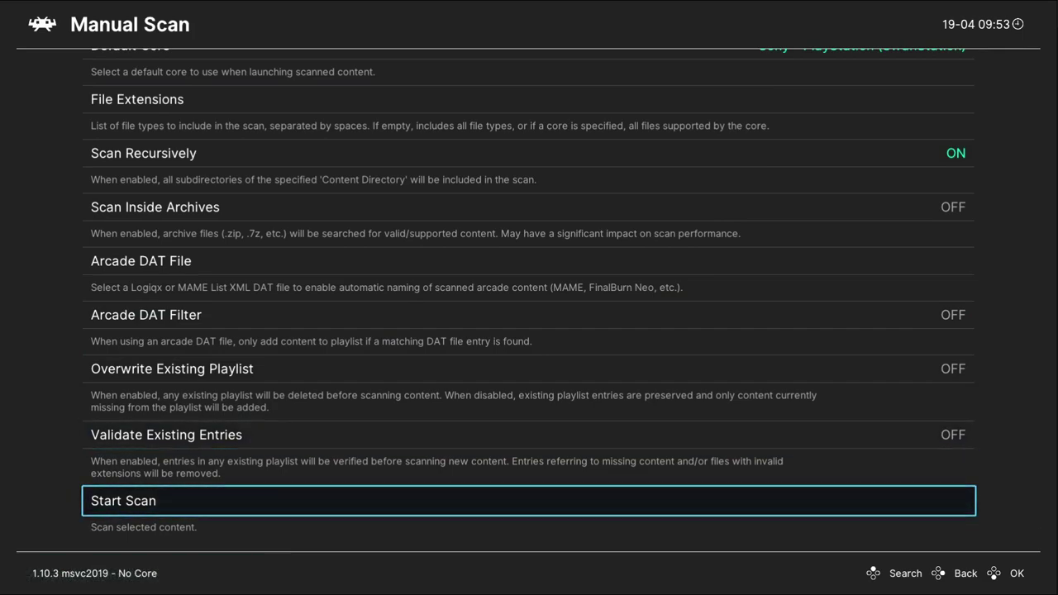
Leave the scan settings and launch Crash Bandicoot from the PlayStation playlist.
{"action": "key", "text": "BackSpace"}
{"action": "key", "text": "BackSpace"}
{"action": "key", "text": "Down"}
{"action": "key", "text": "Down"}
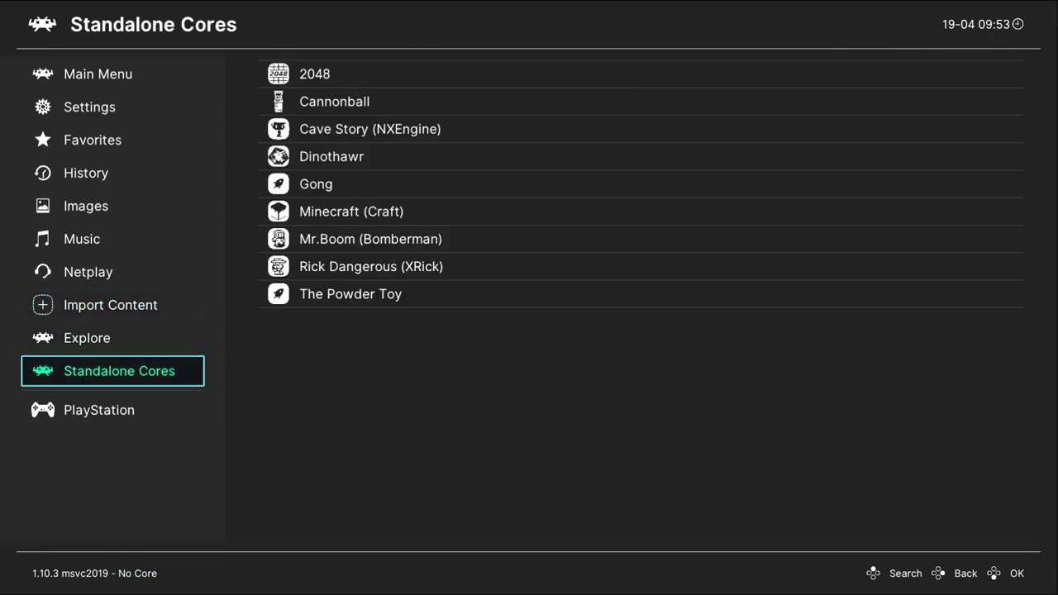
{"action": "key", "text": "Down"}
{"action": "key", "text": "Right"}
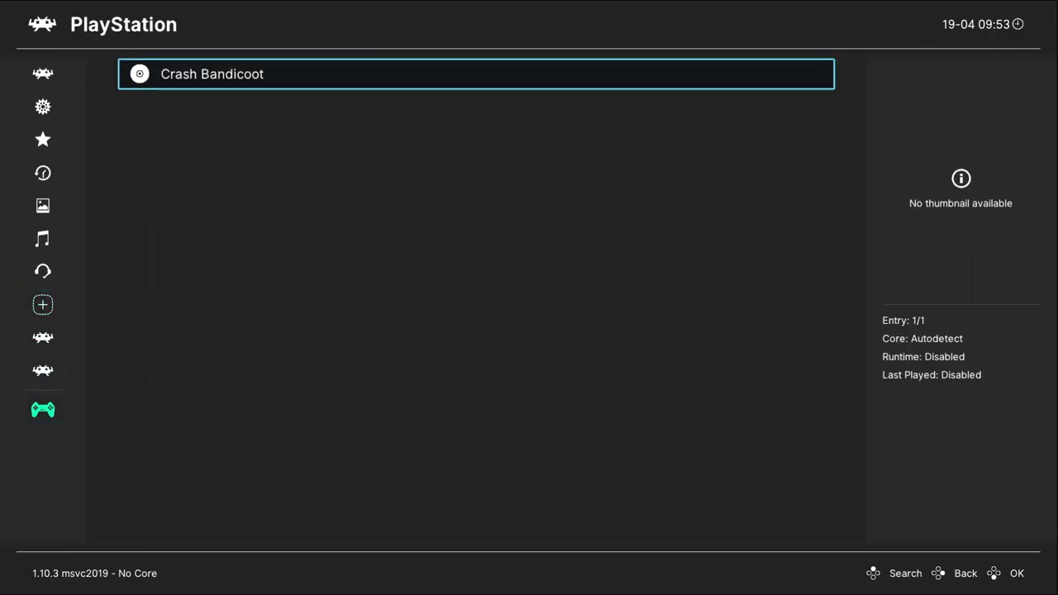
{"action": "key", "text": "Return"}
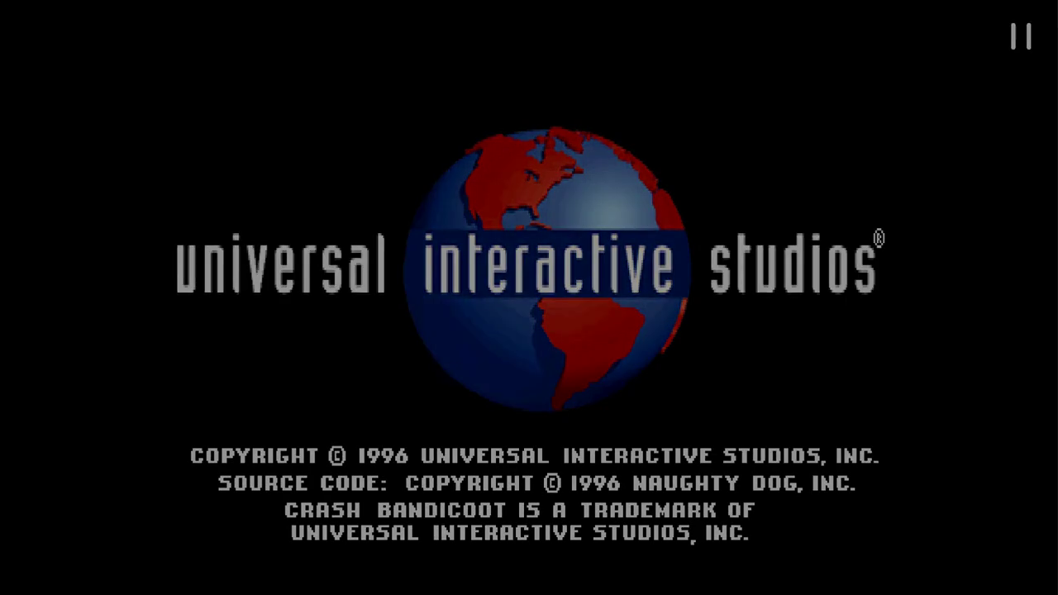
Quit the running 1.RetroArch.1 app through the Xbox guide.
{"action": "key", "text": "Down"}
{"action": "key", "text": "Down"}
{"action": "key", "text": "Menu"}
{"action": "key", "text": "Down"}
{"action": "key", "text": "Down"}
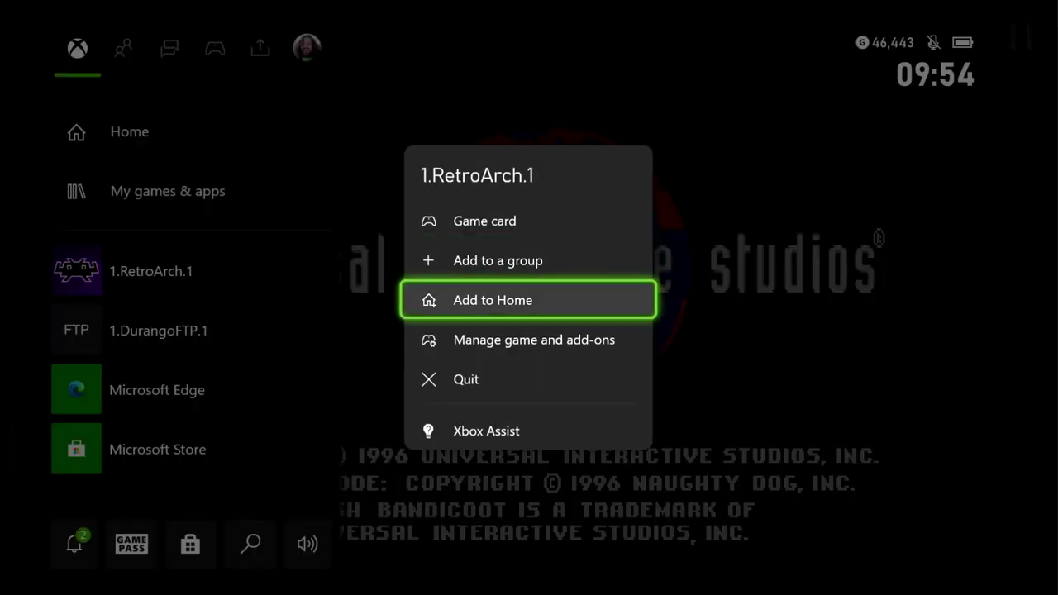
{"action": "key", "text": "Down"}
{"action": "key", "text": "Down"}
{"action": "key", "text": "Return"}
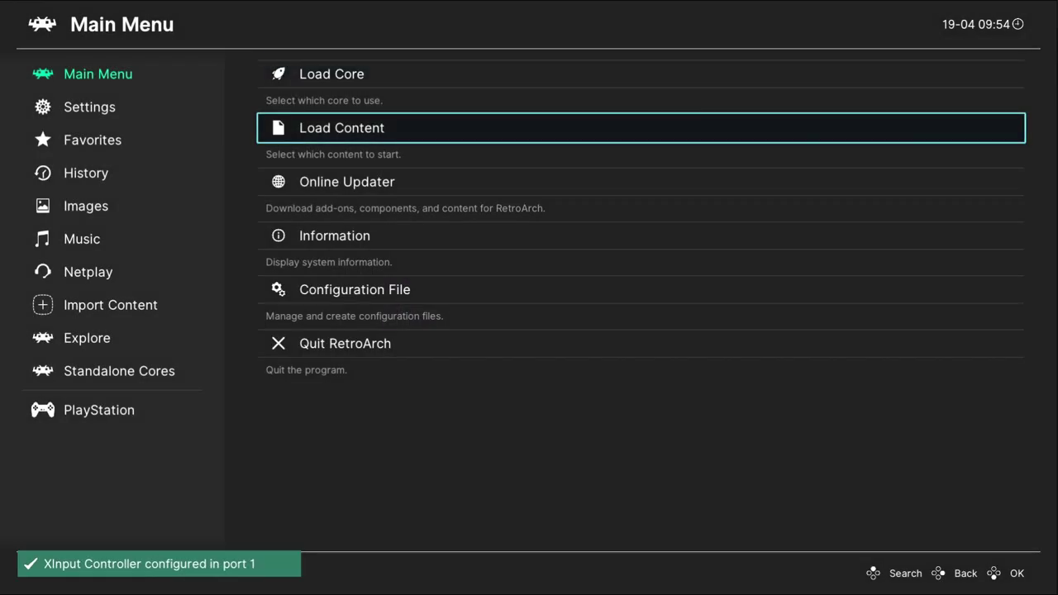
Open the Input settings in RetroArch's Settings section.
{"action": "key", "text": "Left"}
{"action": "key", "text": "Down"}
{"action": "key", "text": "Right"}
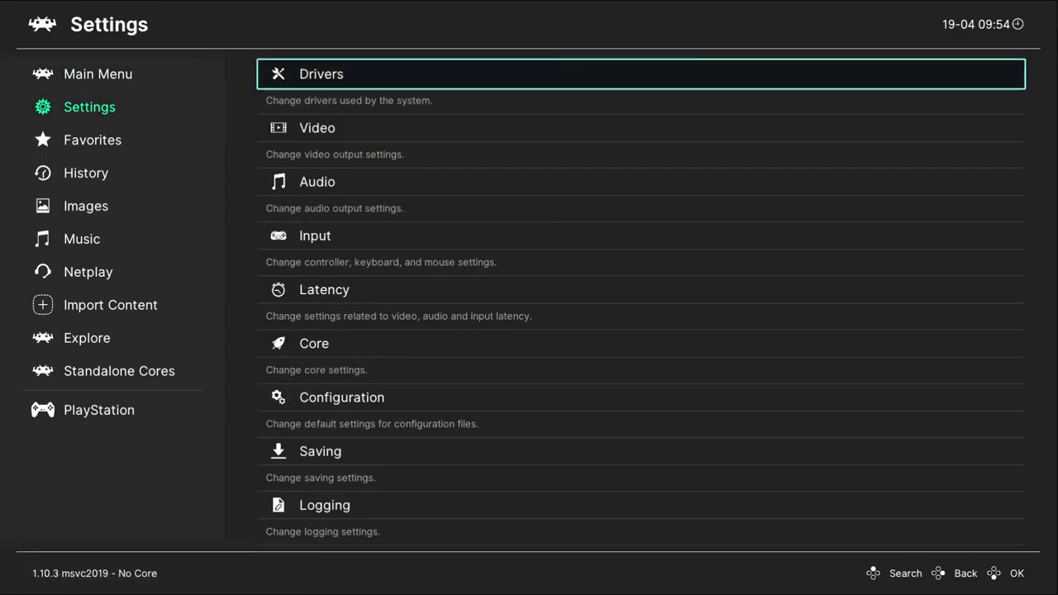
{"action": "key", "text": "Down"}
{"action": "key", "text": "Down"}
{"action": "key", "text": "Down"}
{"action": "key", "text": "Down"}
{"action": "key", "text": "Down"}
{"action": "key", "text": "Down"}
{"action": "key", "text": "Down"}
{"action": "key", "text": "Up"}
{"action": "key", "text": "Up"}
{"action": "key", "text": "Up"}
{"action": "key", "text": "Up"}
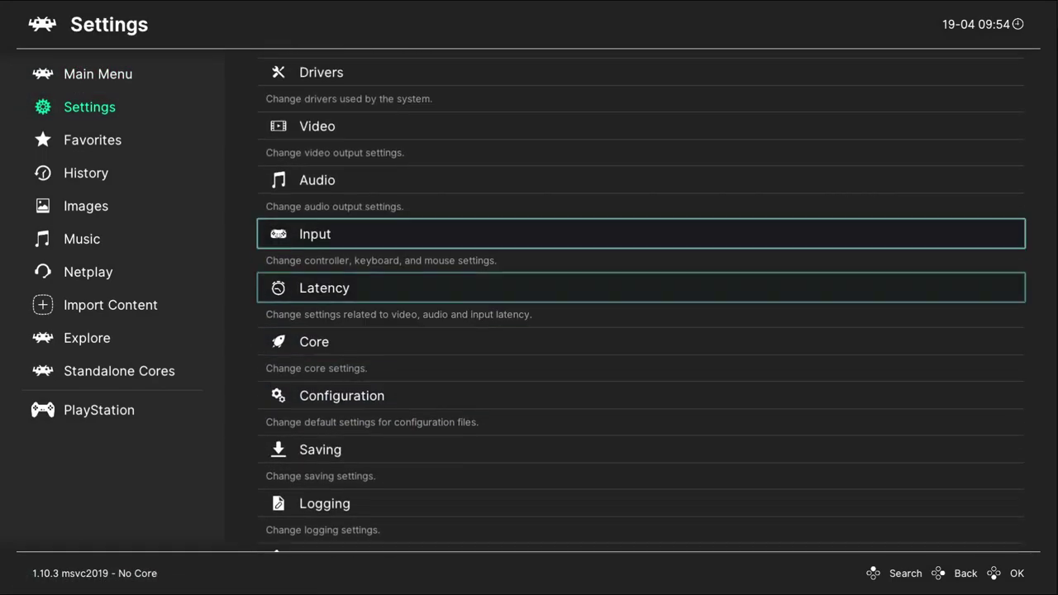
{"action": "key", "text": "Return"}
Open the Hotkeys settings within the Input settings.
{"action": "key", "text": "Down"}
{"action": "key", "text": "Down"}
{"action": "key", "text": "Down"}
{"action": "key", "text": "Down"}
{"action": "key", "text": "Down"}
{"action": "key", "text": "Down"}
{"action": "key", "text": "Down"}
{"action": "key", "text": "Down"}
{"action": "key", "text": "Down"}
{"action": "key", "text": "Down"}
{"action": "key", "text": "Down"}
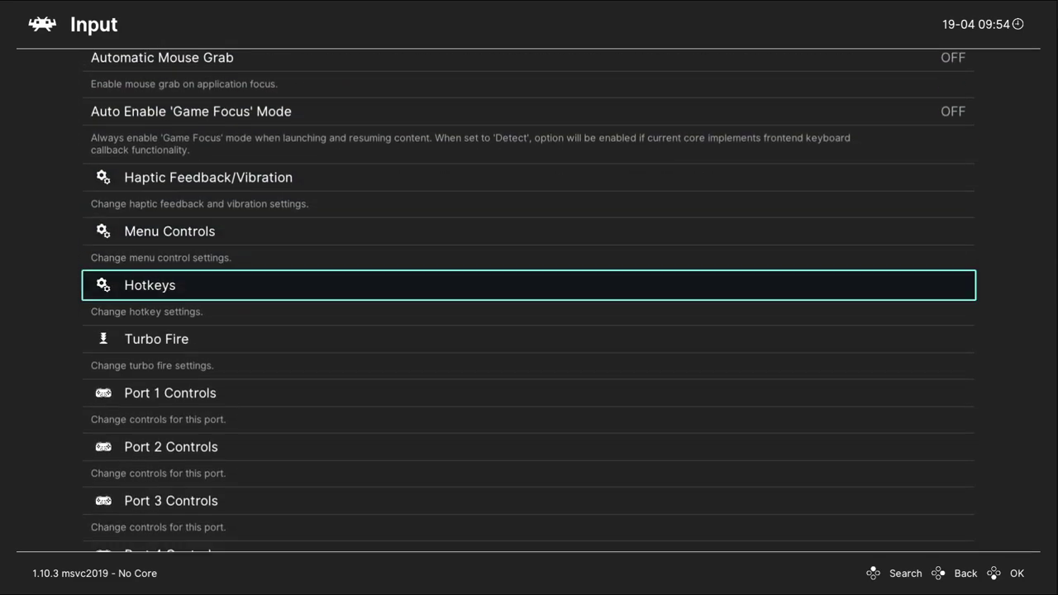
{"action": "key", "text": "Up"}
{"action": "key", "text": "Down"}
{"action": "key", "text": "Return"}
Set the Menu Toggle Controller Combo to Hold Select (2 seconds) and leave the Input settings.
{"action": "key", "text": "Down"}
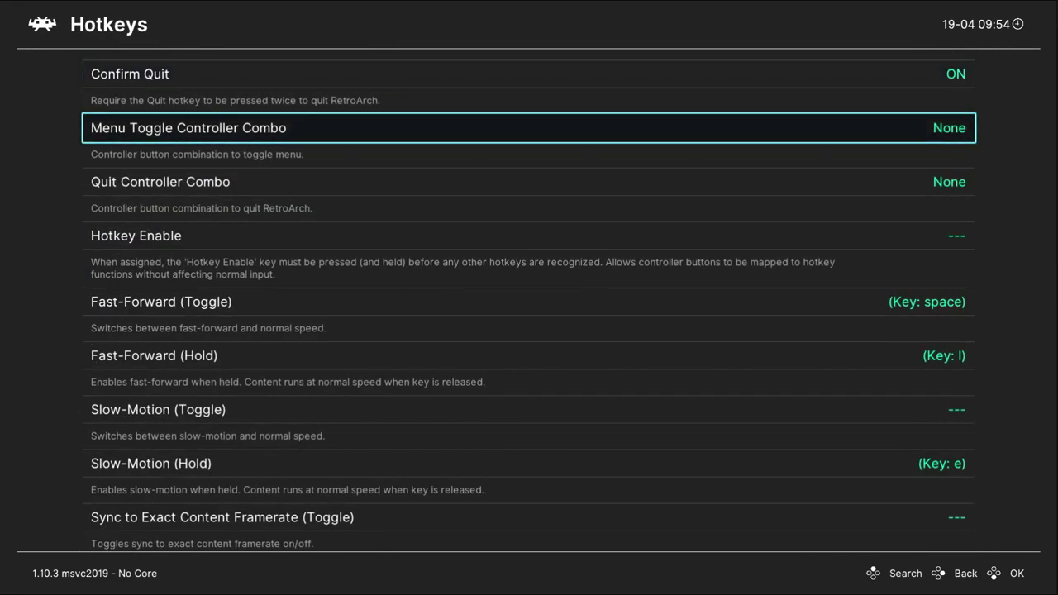
{"action": "key", "text": "Return"}
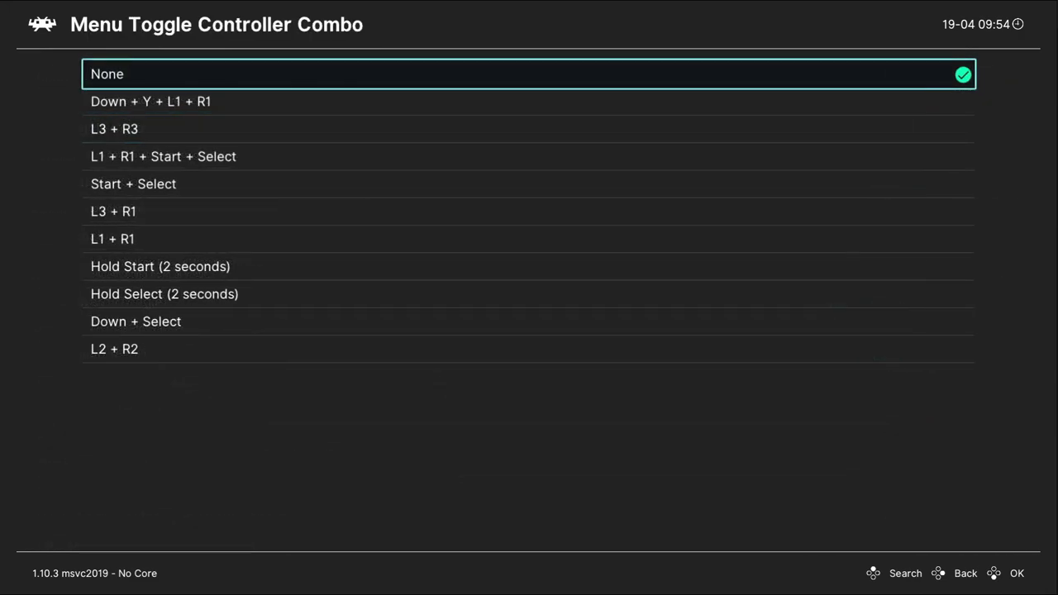
{"action": "key", "text": "Down"}
{"action": "key", "text": "Down"}
{"action": "key", "text": "Down"}
{"action": "key", "text": "Down"}
{"action": "key", "text": "Down"}
{"action": "key", "text": "Down"}
{"action": "key", "text": "Down"}
{"action": "key", "text": "Down"}
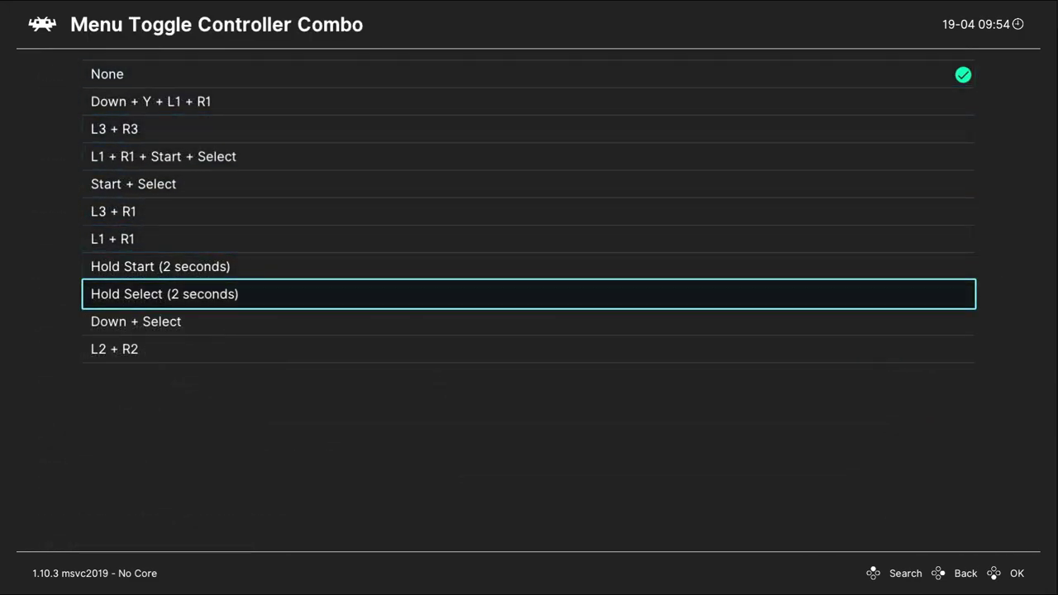
{"action": "key", "text": "Return"}
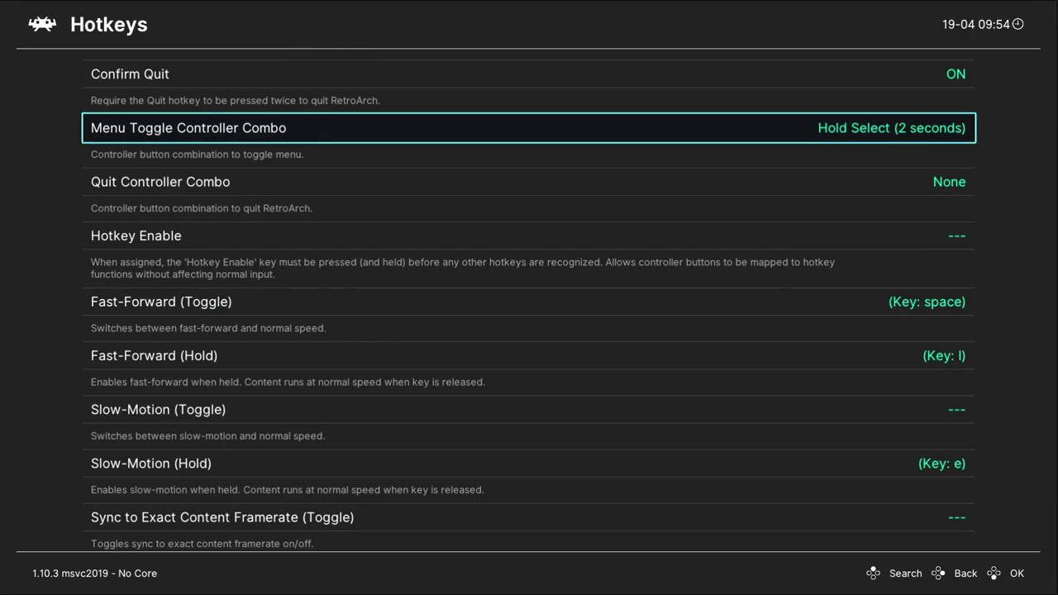
{"action": "key", "text": "BackSpace"}
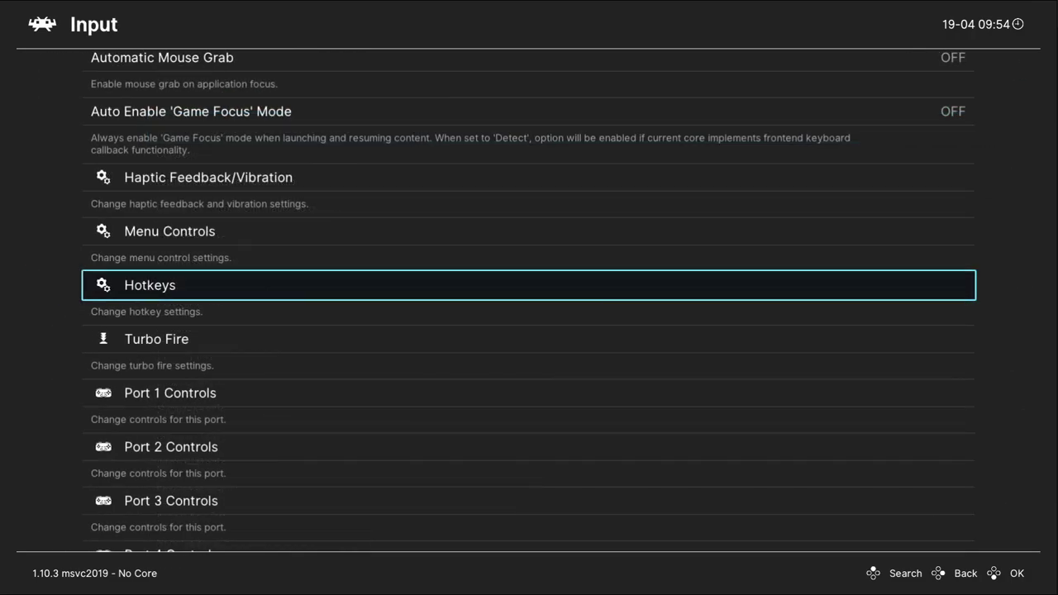
{"action": "key", "text": "BackSpace"}
{"action": "key", "text": "BackSpace"}
Save the current configuration through the Main Menu's Configuration File options.
{"action": "key", "text": "Up"}
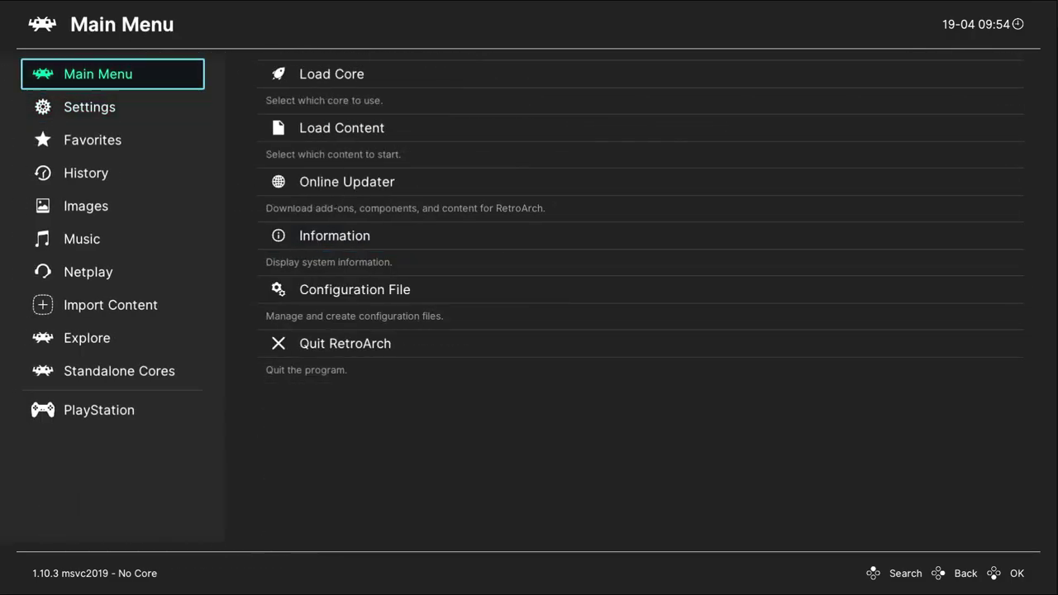
{"action": "key", "text": "Right"}
{"action": "key", "text": "Down"}
{"action": "key", "text": "Down"}
{"action": "key", "text": "Down"}
{"action": "key", "text": "Down"}
{"action": "key", "text": "Return"}
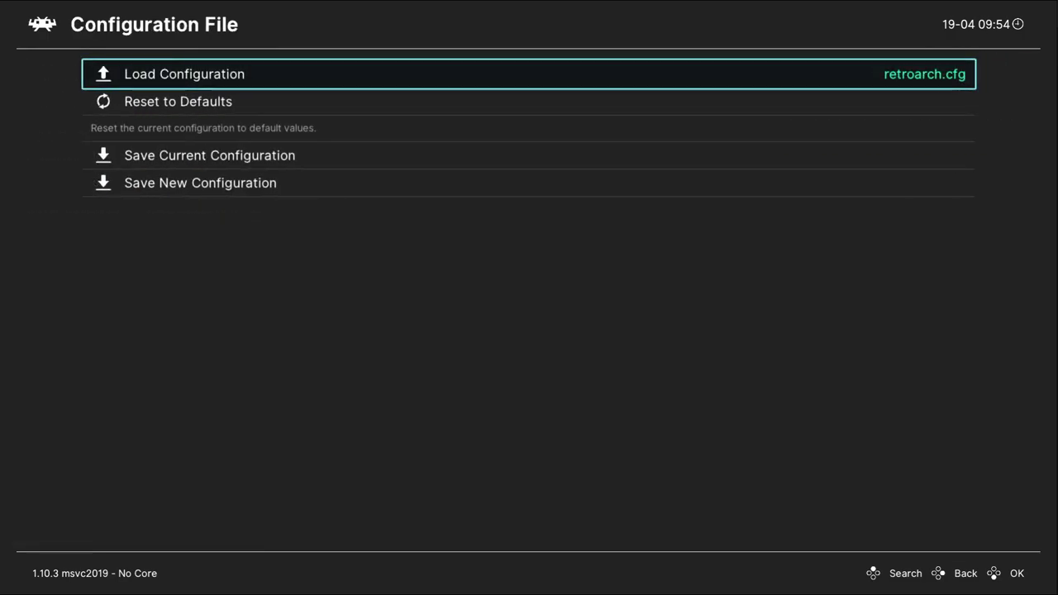
{"action": "key", "text": "Down"}
{"action": "key", "text": "Down"}
{"action": "key", "text": "Return"}
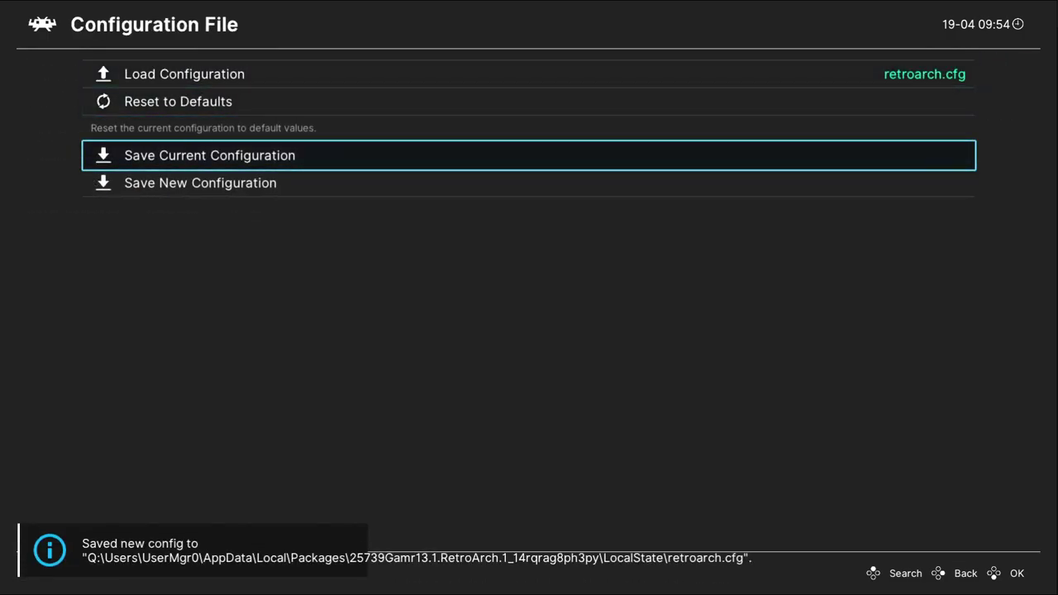
{"action": "key", "text": "BackSpace"}
{"action": "key", "text": "BackSpace"}
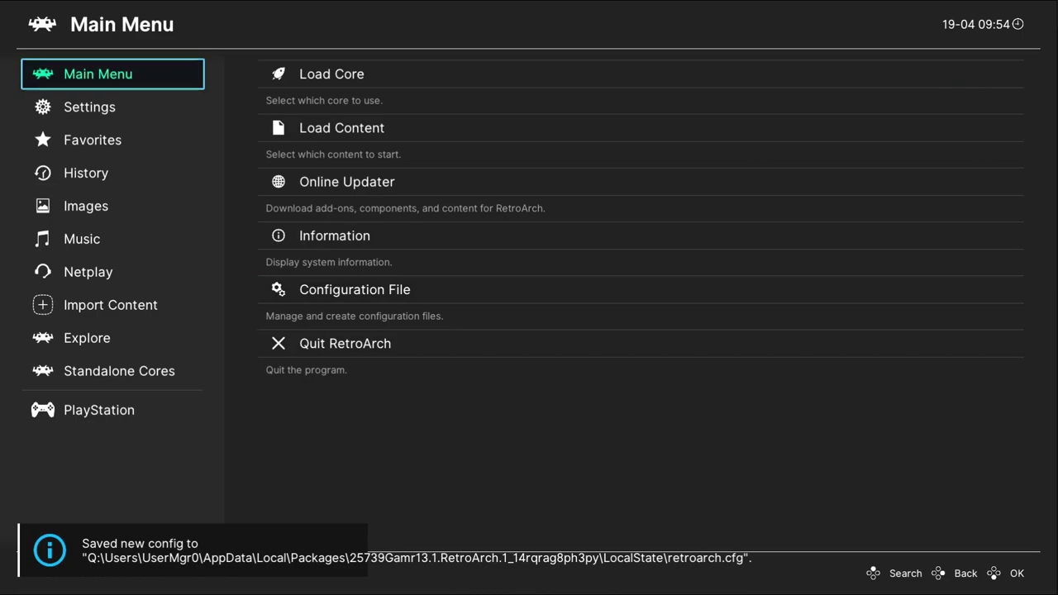
Launch Crash Bandicoot from the PlayStation playlist and bring up its in-game menu.
{"action": "key", "text": "Right"}
{"action": "key", "text": "Up"}
{"action": "key", "text": "Left"}
{"action": "key", "text": "Right"}
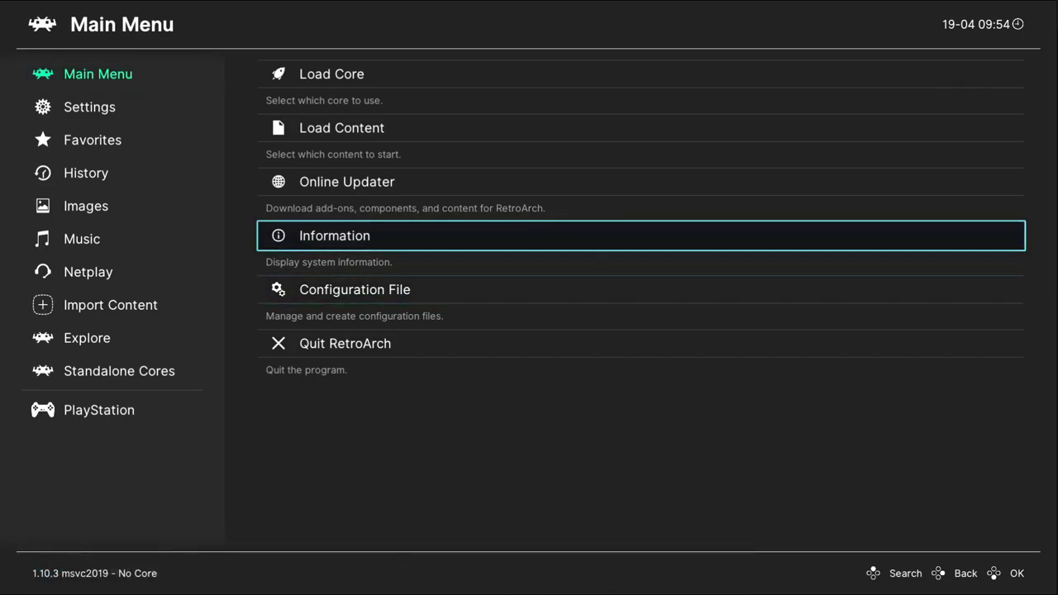
{"action": "key", "text": "Left"}
{"action": "key", "text": "Down"}
{"action": "key", "text": "Up"}
{"action": "key", "text": "Up"}
{"action": "key", "text": "Right"}
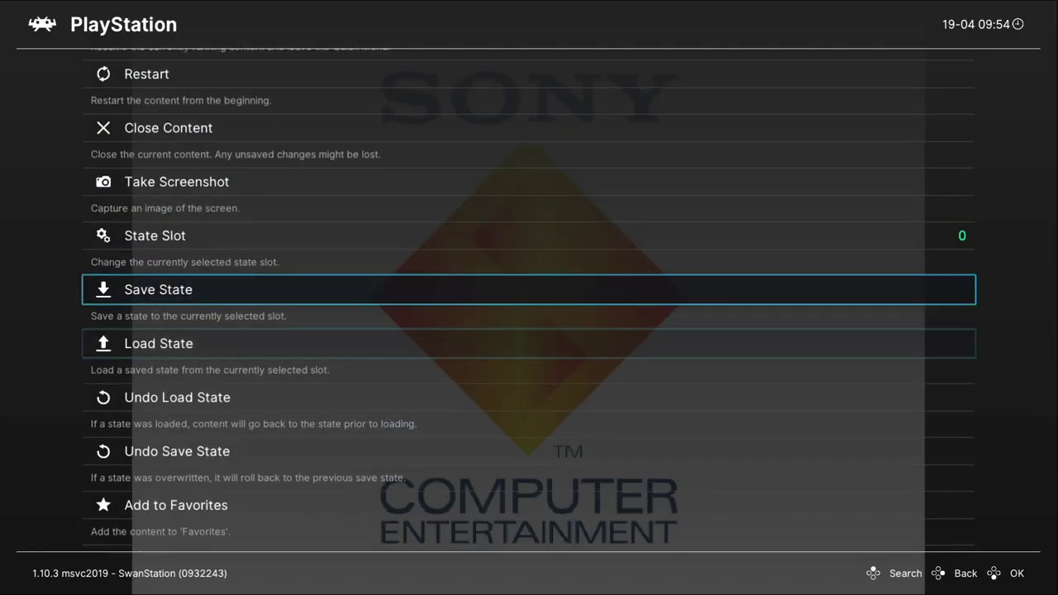
Look over the running game's menu entries for resuming, restarting, closing content and saving states.
{"action": "key", "text": "Up"}
{"action": "key", "text": "Up"}
{"action": "key", "text": "Up"}
{"action": "key", "text": "Up"}
{"action": "key", "text": "Up"}
{"action": "key", "text": "Up"}
{"action": "key", "text": "Up"}
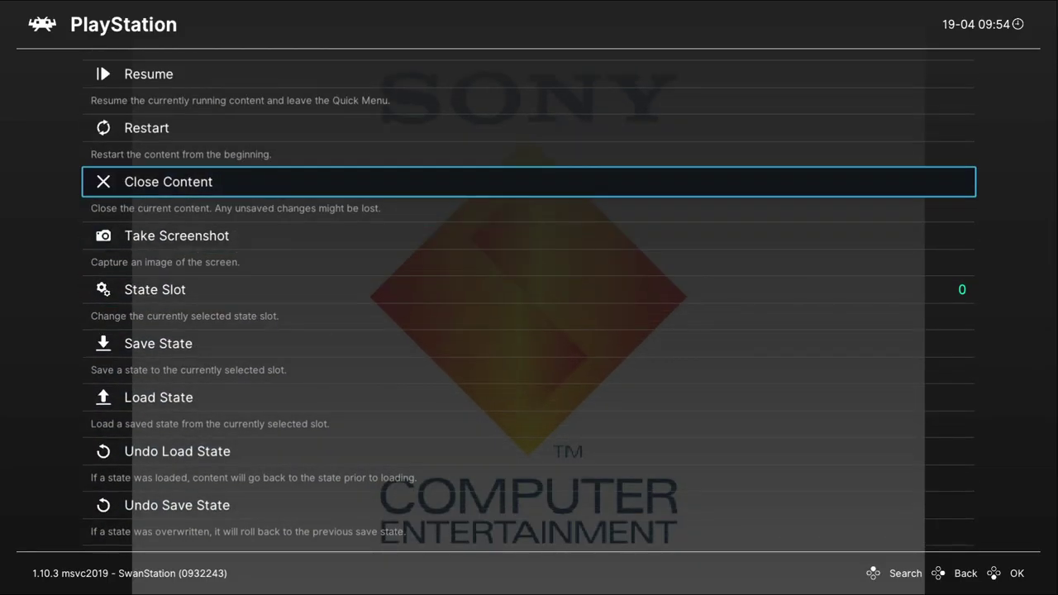
Open the core Options for the running PlayStation game.
{"action": "key", "text": "Down"}
{"action": "key", "text": "Down"}
{"action": "key", "text": "Down"}
{"action": "key", "text": "Down"}
{"action": "key", "text": "Down"}
{"action": "key", "text": "Down"}
{"action": "key", "text": "Down"}
{"action": "key", "text": "Down"}
{"action": "key", "text": "Down"}
{"action": "key", "text": "Up"}
{"action": "key", "text": "Return"}
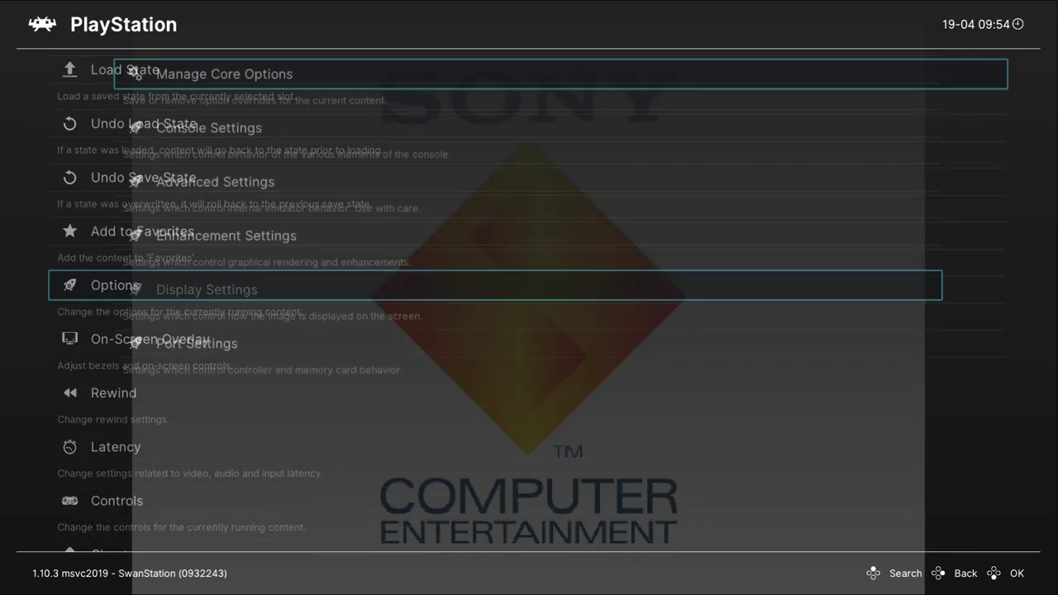
Open the Enhancement Settings among the core option categories.
{"action": "key", "text": "Down"}
{"action": "key", "text": "Down"}
{"action": "key", "text": "Down"}
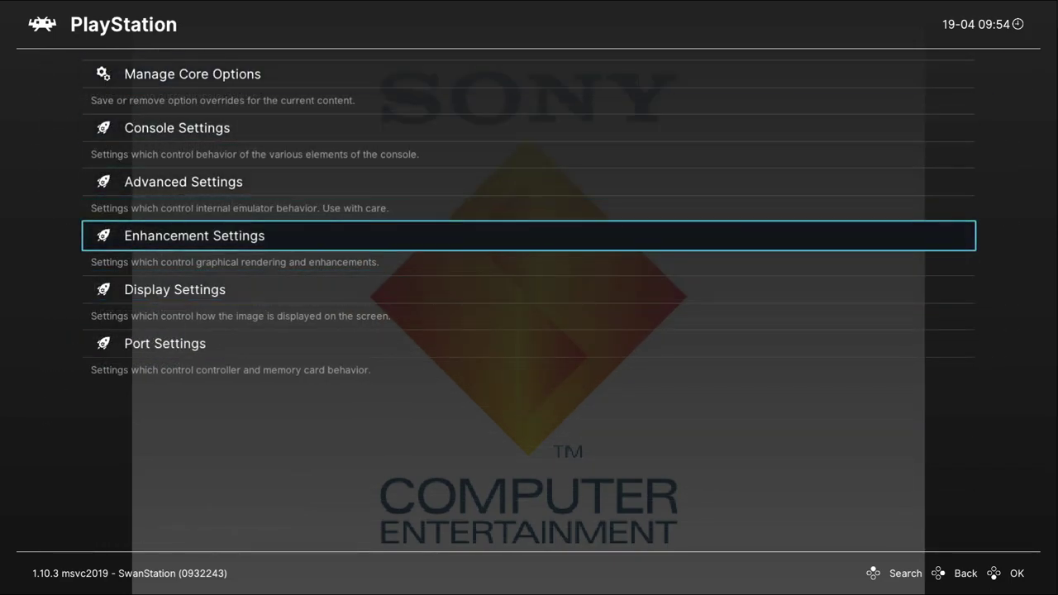
{"action": "key", "text": "Up"}
{"action": "key", "text": "Up"}
{"action": "key", "text": "Down"}
{"action": "key", "text": "Down"}
{"action": "key", "text": "Down"}
{"action": "key", "text": "Up"}
{"action": "key", "text": "Return"}
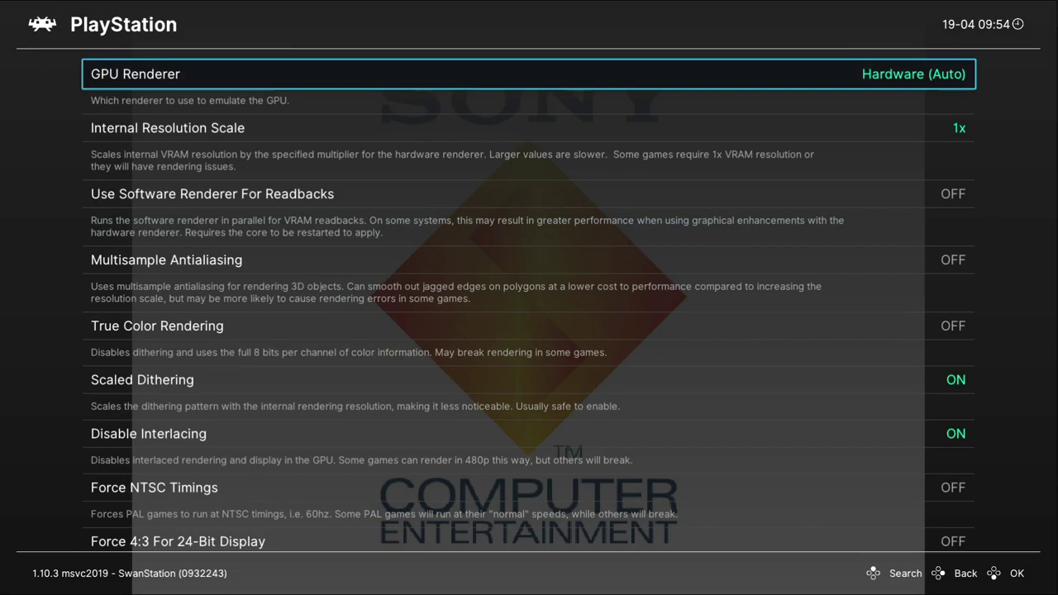
Examine the available Internal Resolution Scale values and return to the game's menu without choosing one.
{"action": "key", "text": "Down"}
{"action": "key", "text": "Return"}
{"action": "key", "text": "Down"}
{"action": "key", "text": "Down"}
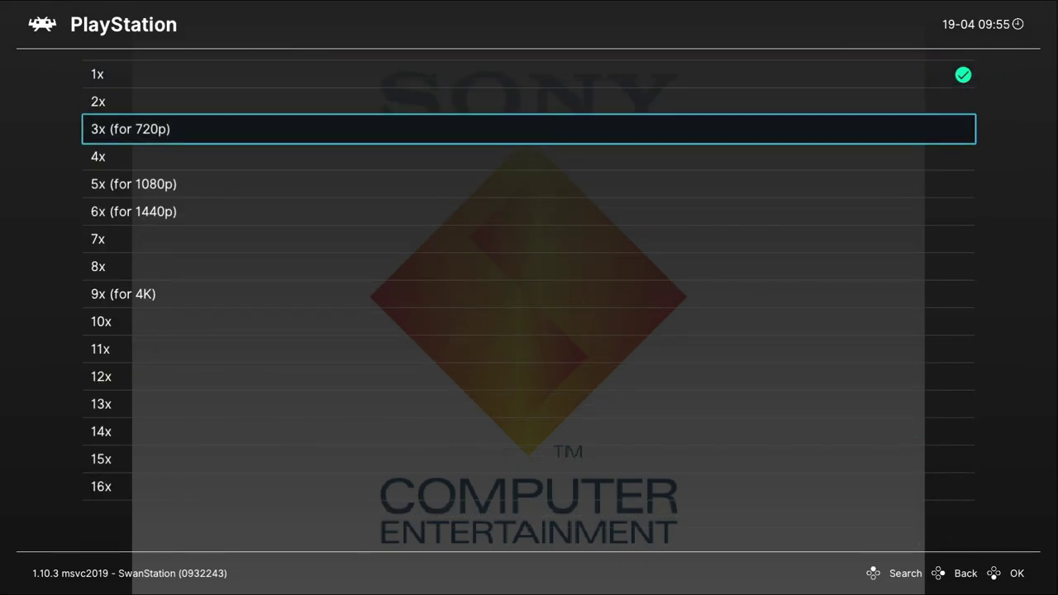
{"action": "key", "text": "BackSpace"}
{"action": "key", "text": "BackSpace"}
{"action": "key", "text": "BackSpace"}
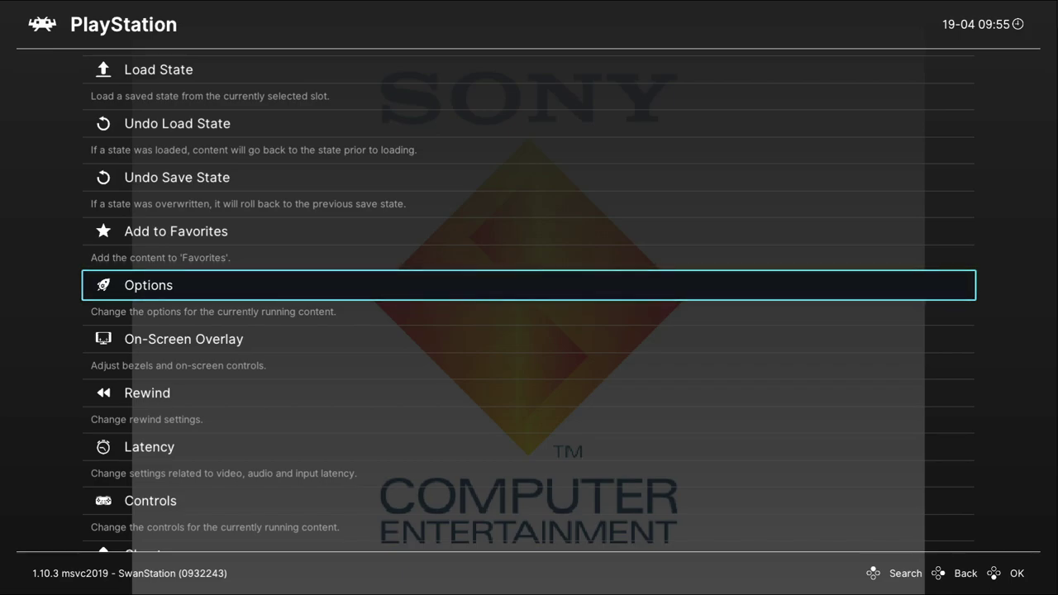
Reopen the game's core Options, examine the console, advanced, enhancement, display and port setting categories, and leave them.
{"action": "key", "text": "Up"}
{"action": "key", "text": "Down"}
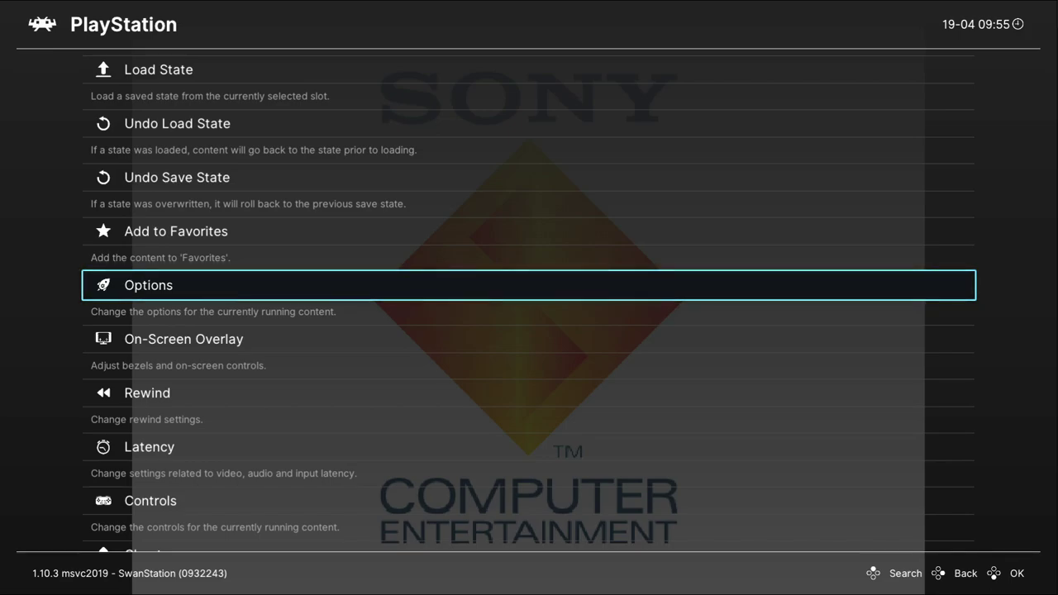
{"action": "key", "text": "Up"}
{"action": "key", "text": "Down"}
{"action": "key", "text": "Return"}
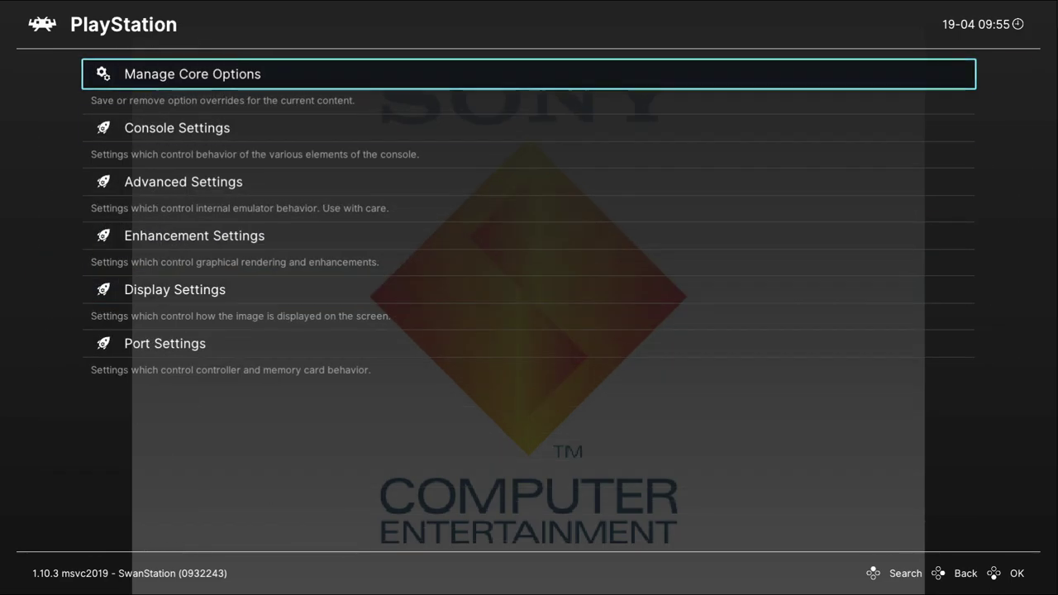
{"action": "key", "text": "Down"}
{"action": "key", "text": "Down"}
{"action": "key", "text": "Down"}
{"action": "key", "text": "Down"}
{"action": "key", "text": "Down"}
{"action": "key", "text": "Up"}
{"action": "key", "text": "Up"}
{"action": "key", "text": "Up"}
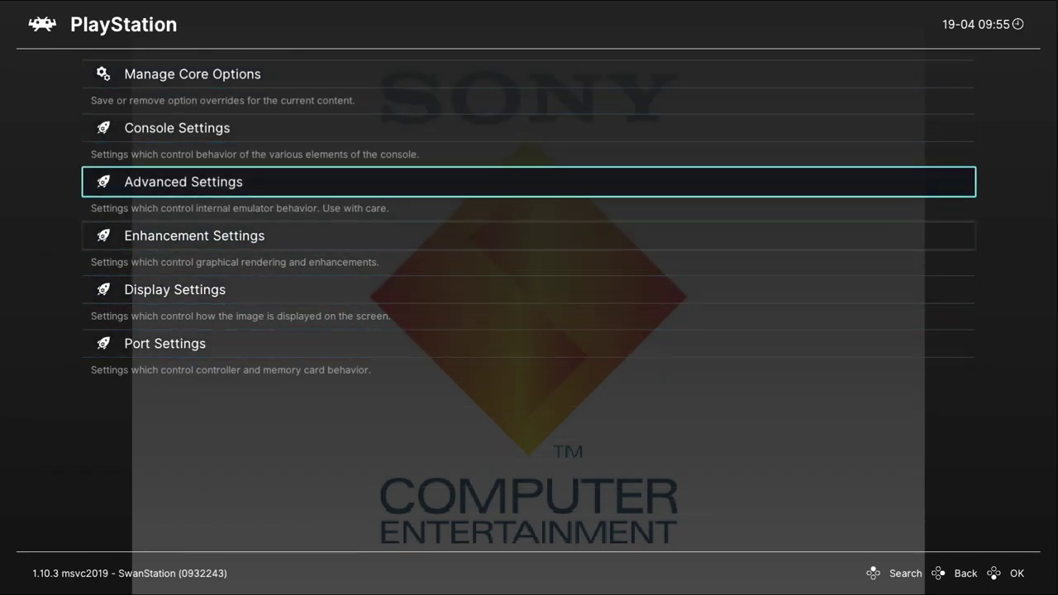
{"action": "key", "text": "Up"}
{"action": "key", "text": "Down"}
{"action": "key", "text": "Down"}
{"action": "key", "text": "Down"}
{"action": "key", "text": "Down"}
{"action": "key", "text": "Up"}
{"action": "key", "text": "Up"}
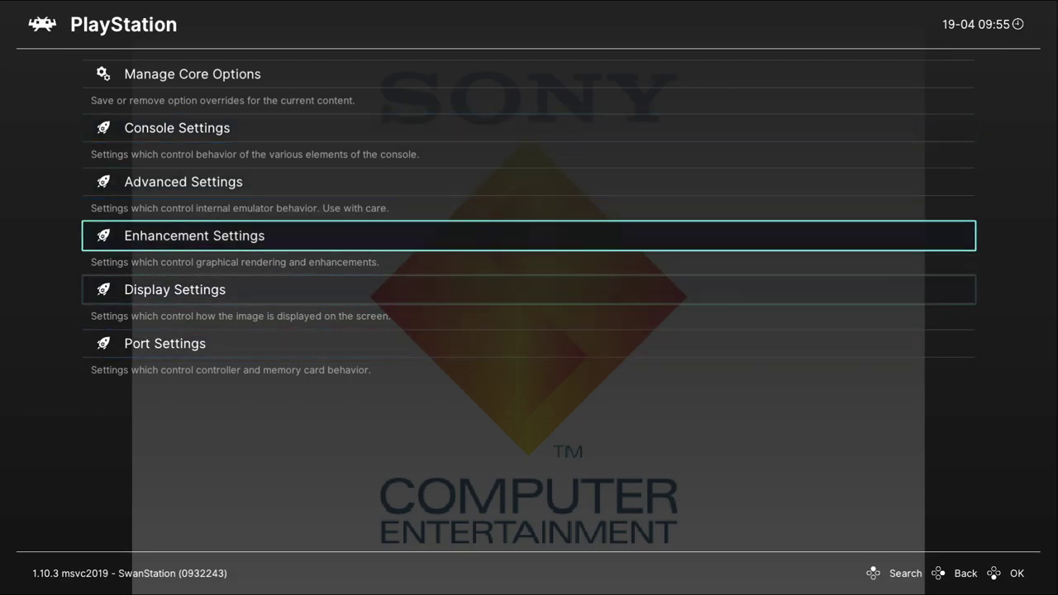
{"action": "key", "text": "Up"}
{"action": "key", "text": "Up"}
{"action": "key", "text": "Up"}
{"action": "key", "text": "BackSpace"}
{"action": "key", "text": "BackSpace"}
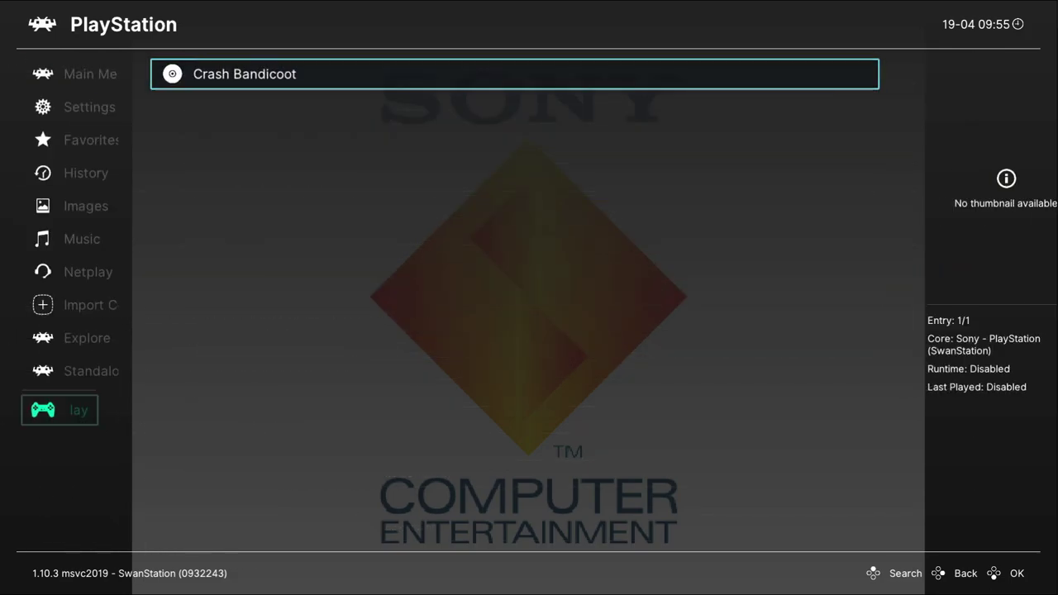
Return to the Main Menu and quit RetroArch.
{"action": "key", "text": "BackSpace"}
{"action": "key", "text": "BackSpace"}
{"action": "key", "text": "Right"}
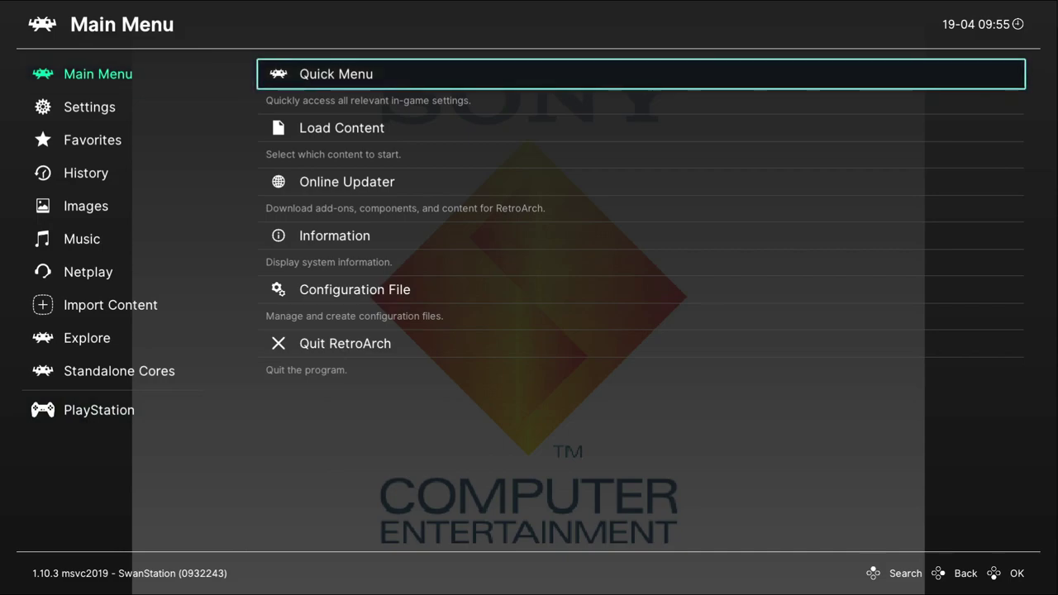
{"action": "key", "text": "Down"}
{"action": "key", "text": "Up"}
{"action": "key", "text": "Up"}
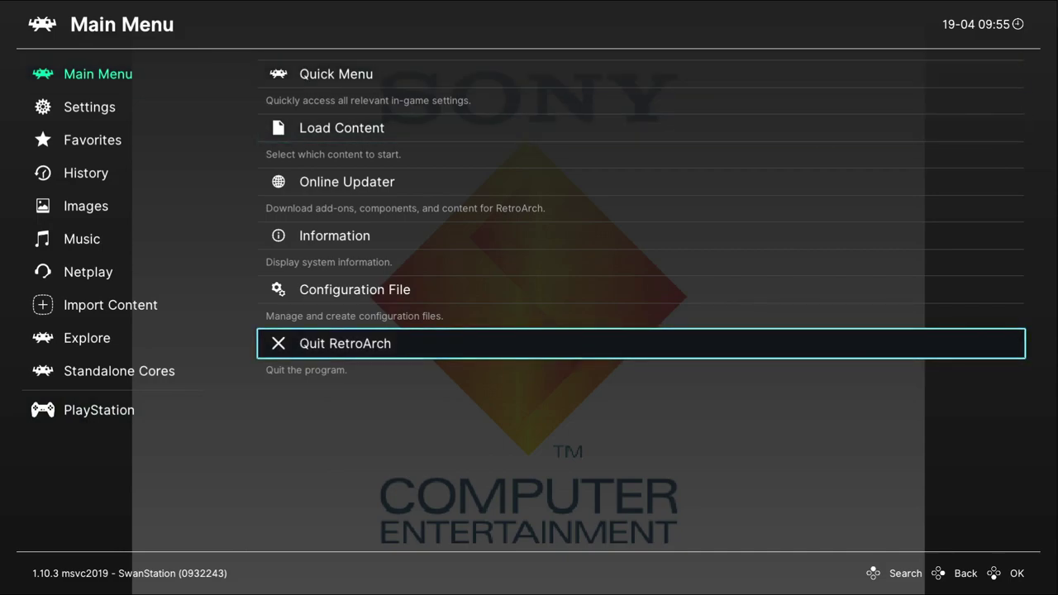
{"action": "key", "text": "Return"}
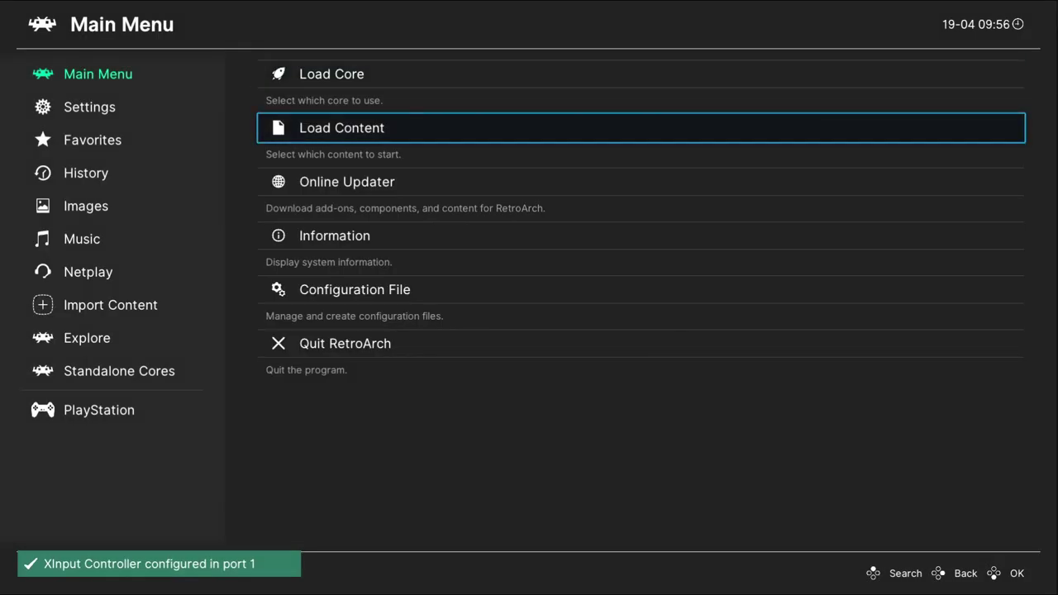
Start loading content and open the Roms folder on the D:\ drive.
{"action": "key", "text": "Return"}
{"action": "key", "text": "Down"}
{"action": "key", "text": "Down"}
{"action": "key", "text": "Down"}
{"action": "key", "text": "Down"}
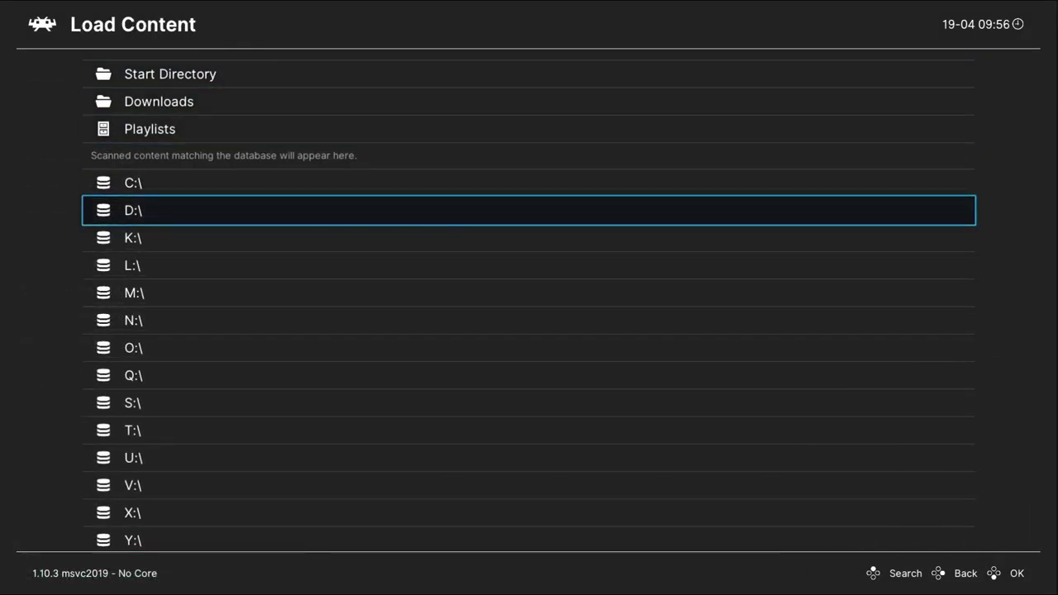
{"action": "key", "text": "Return"}
{"action": "key", "text": "Down"}
{"action": "key", "text": "Down"}
{"action": "key", "text": "Down"}
{"action": "key", "text": "Down"}
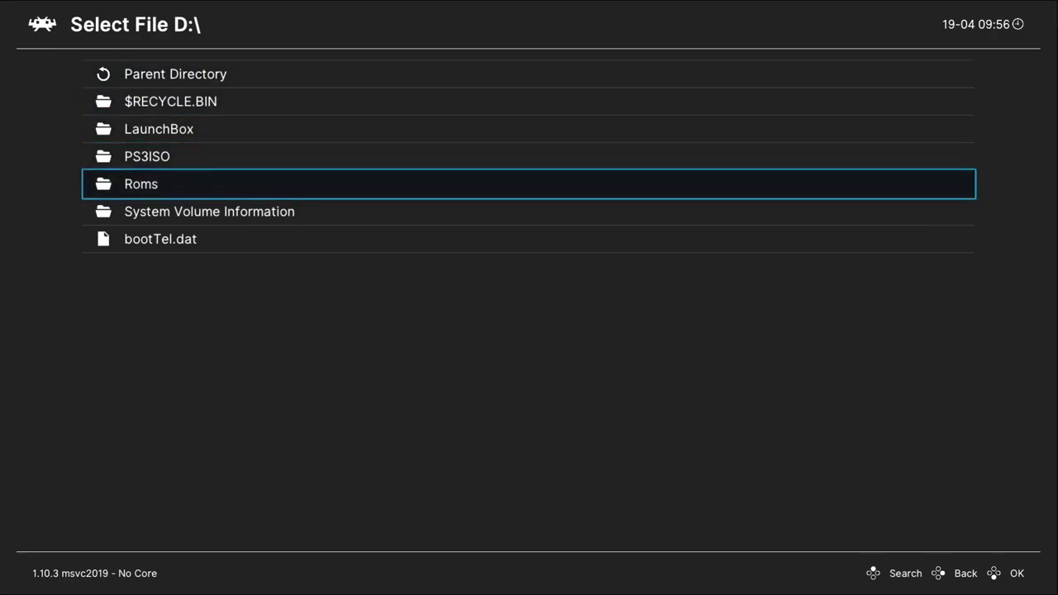
{"action": "key", "text": "Return"}
Open the PS2 folder inside D:\Roms.
{"action": "key", "text": "Down"}
{"action": "key", "text": "Down"}
{"action": "key", "text": "Down"}
{"action": "key", "text": "Down"}
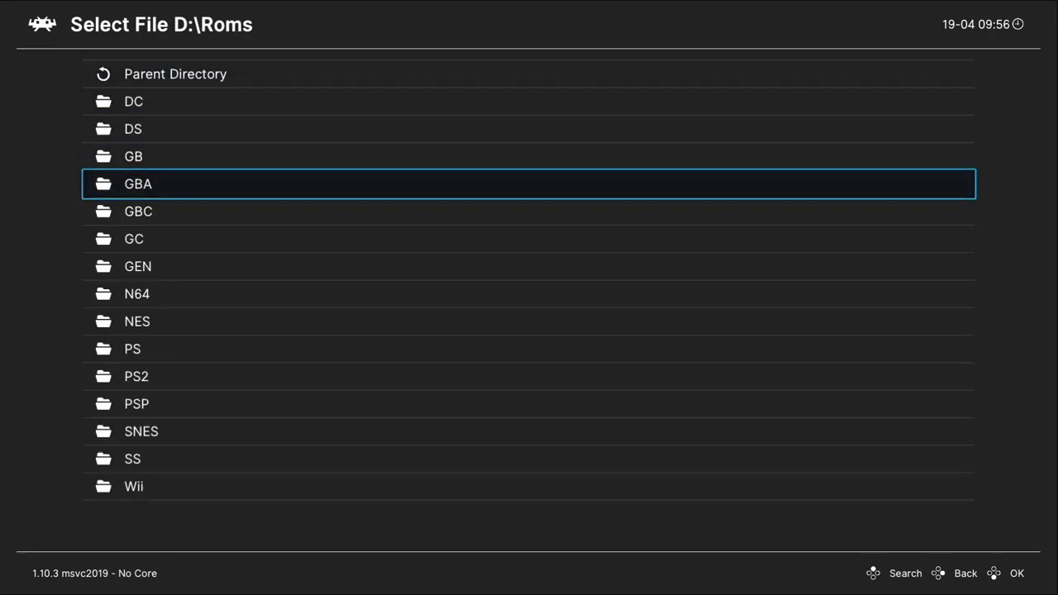
{"action": "key", "text": "Down"}
{"action": "key", "text": "Down"}
{"action": "key", "text": "Down"}
{"action": "key", "text": "Down"}
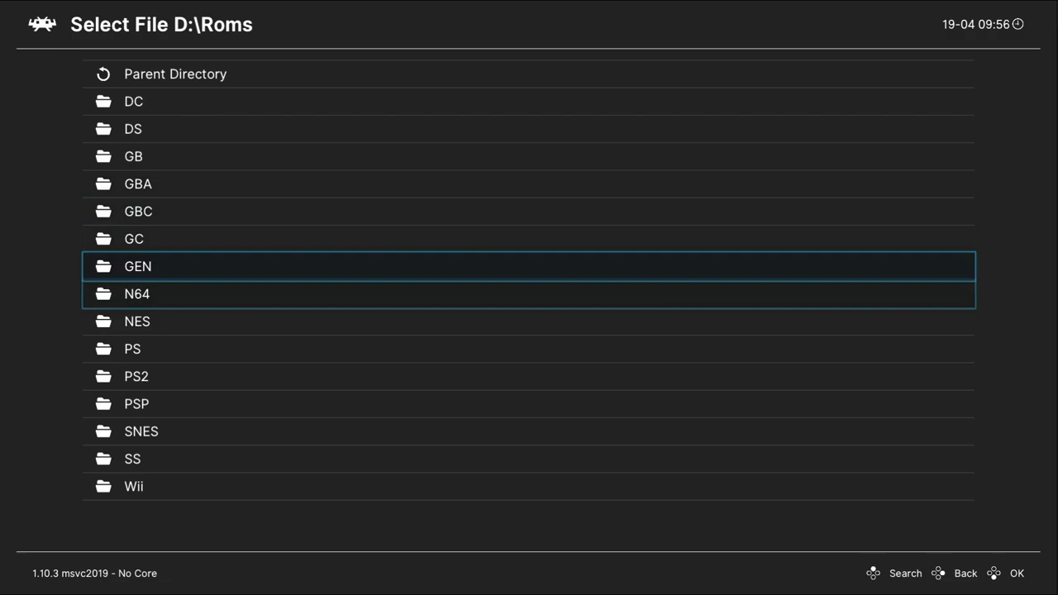
{"action": "key", "text": "Down"}
{"action": "key", "text": "Down"}
{"action": "key", "text": "Down"}
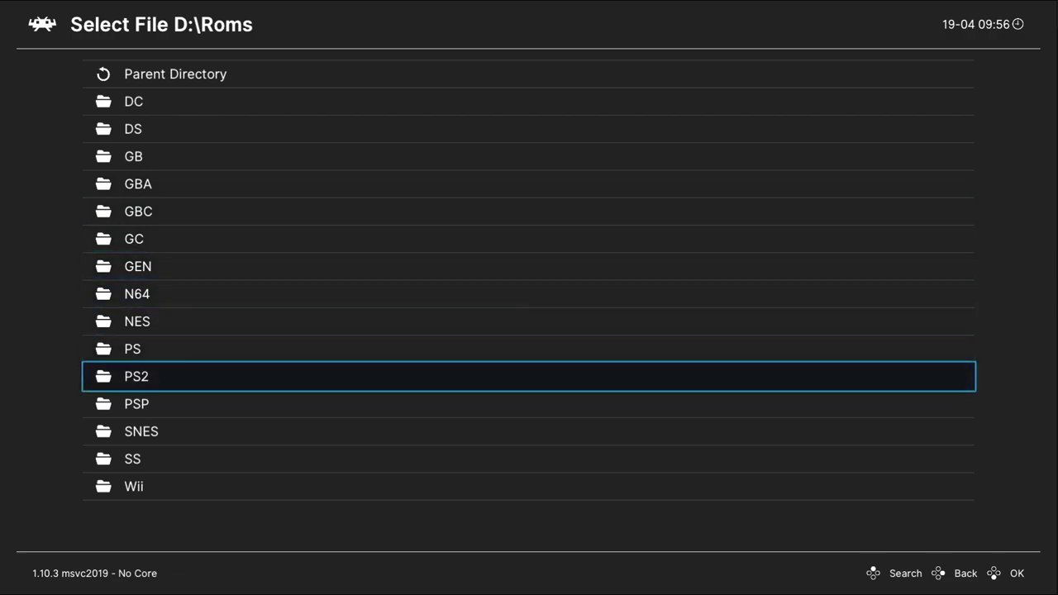
{"action": "key", "text": "Return"}
Select Crash Bandicoot - The Wrath of Cortex.chd as the content to load.
{"action": "key", "text": "Down"}
{"action": "key", "text": "Down"}
{"action": "key", "text": "Down"}
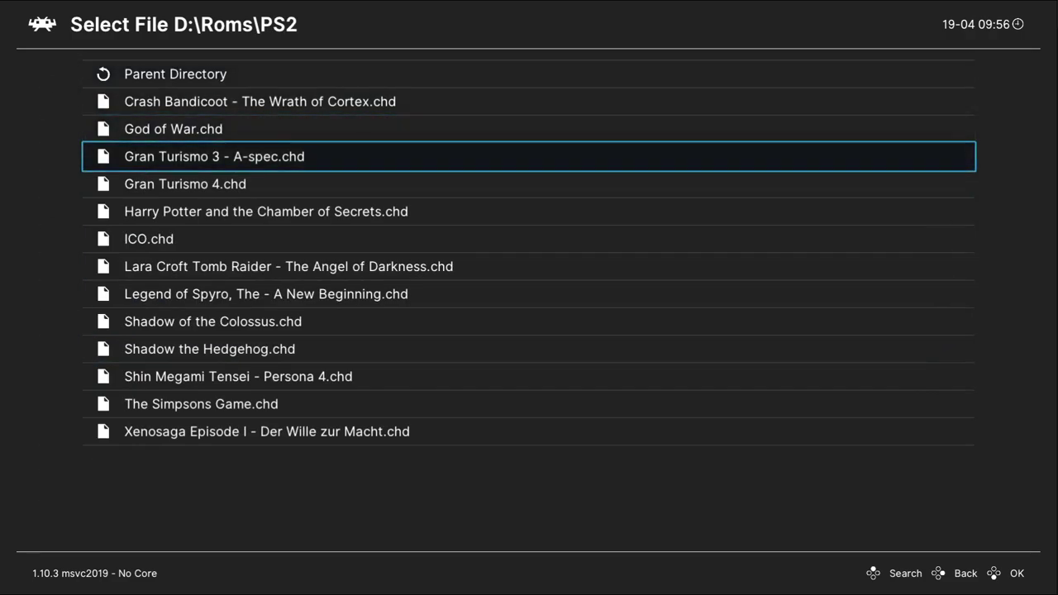
{"action": "key", "text": "Up"}
{"action": "key", "text": "Up"}
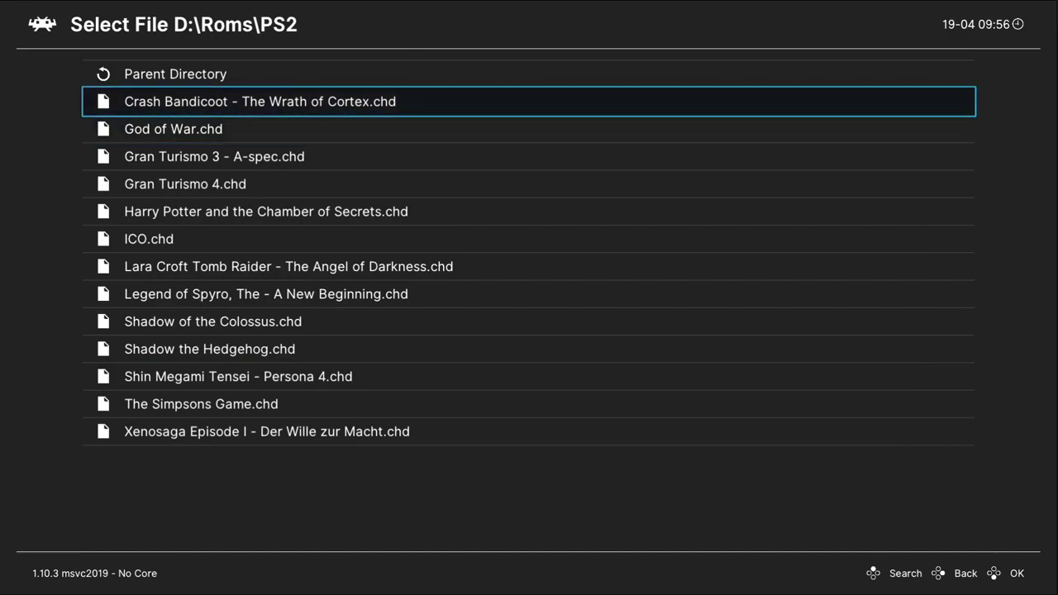
{"action": "key", "text": "Return"}
Launch the selected Crash Bandicoot game with the Sony - PlayStation 2 (PCSX2) core from the suggested cores.
{"action": "key", "text": "Up"}
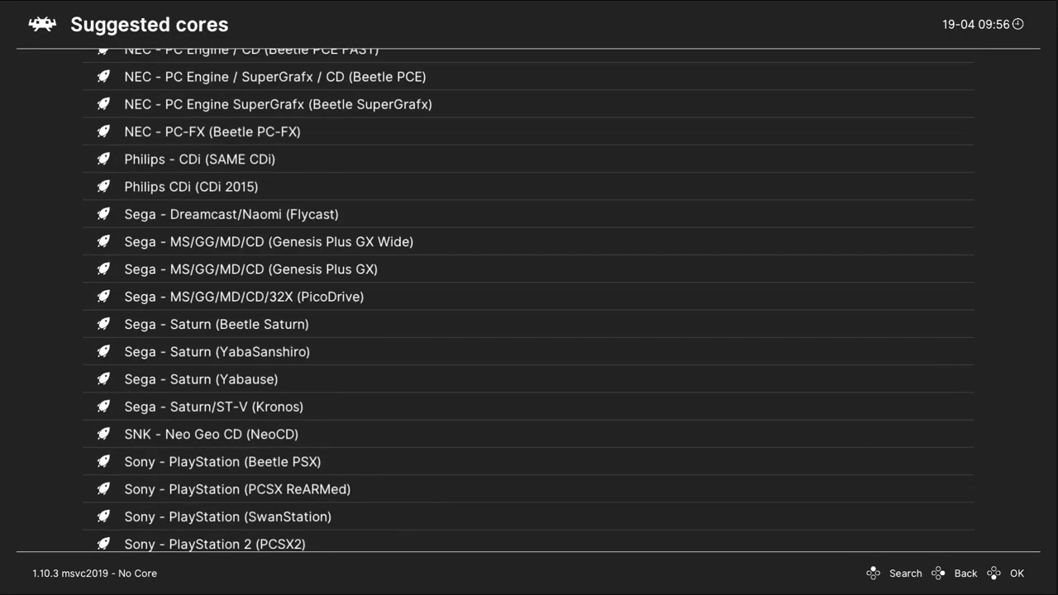
{"action": "key", "text": "Up"}
{"action": "key", "text": "Up"}
{"action": "key", "text": "Up"}
{"action": "key", "text": "Up"}
{"action": "key", "text": "Up"}
{"action": "key", "text": "Up"}
{"action": "key", "text": "Down"}
{"action": "key", "text": "Down"}
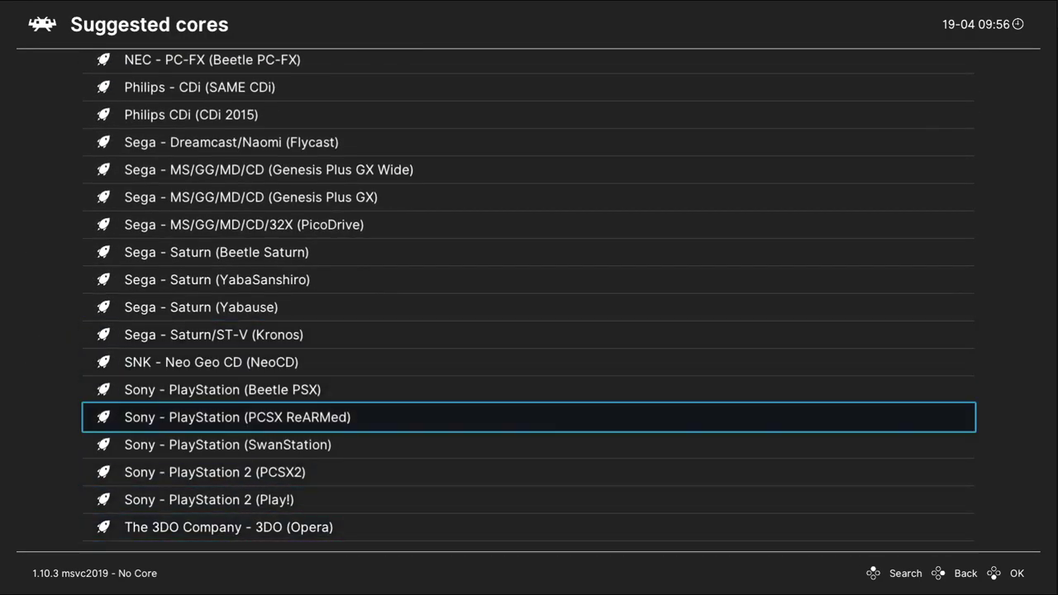
{"action": "key", "text": "Down"}
{"action": "key", "text": "Down"}
{"action": "key", "text": "Down"}
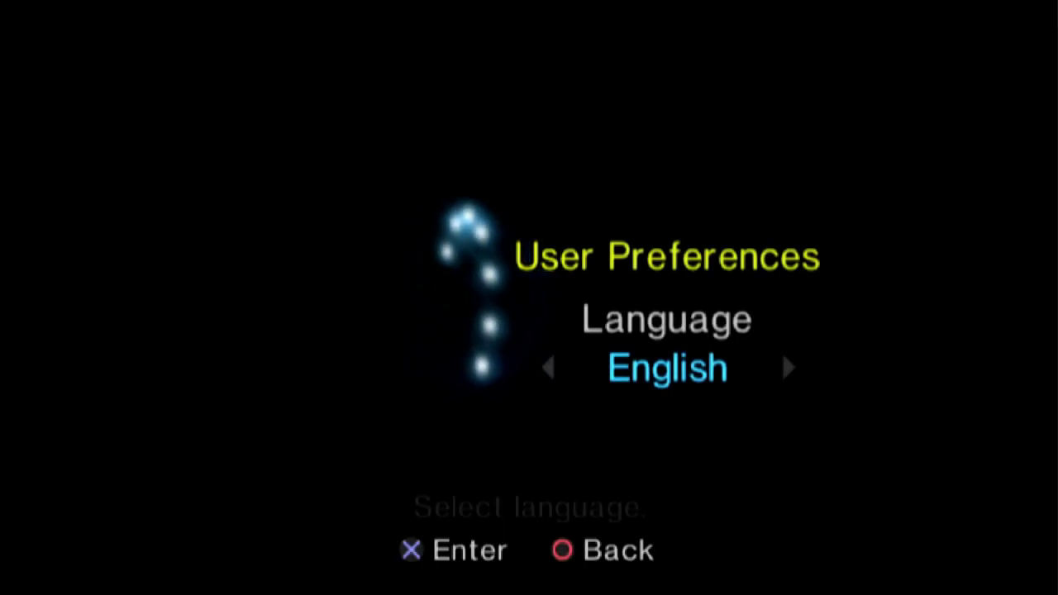
Complete the PS2 user preferences with English as the language and Sydney (GMT +10:00) as the time zone.
{"action": "key", "text": "Return"}
{"action": "key", "text": "Right"}
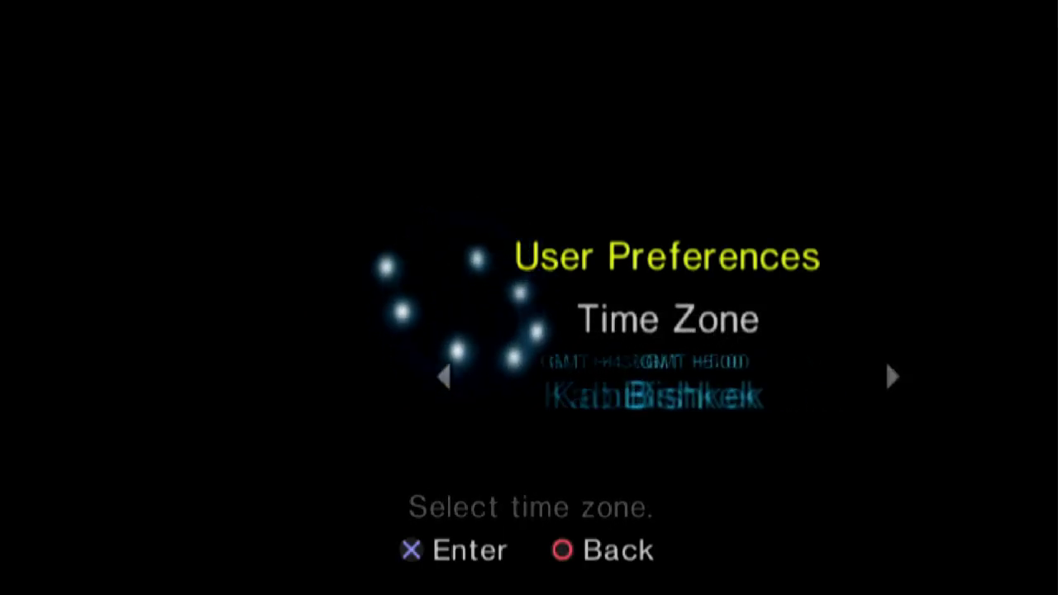
{"action": "key", "text": "Right"}
{"action": "key", "text": "Right"}
{"action": "key", "text": "Right"}
{"action": "key", "text": "Right"}
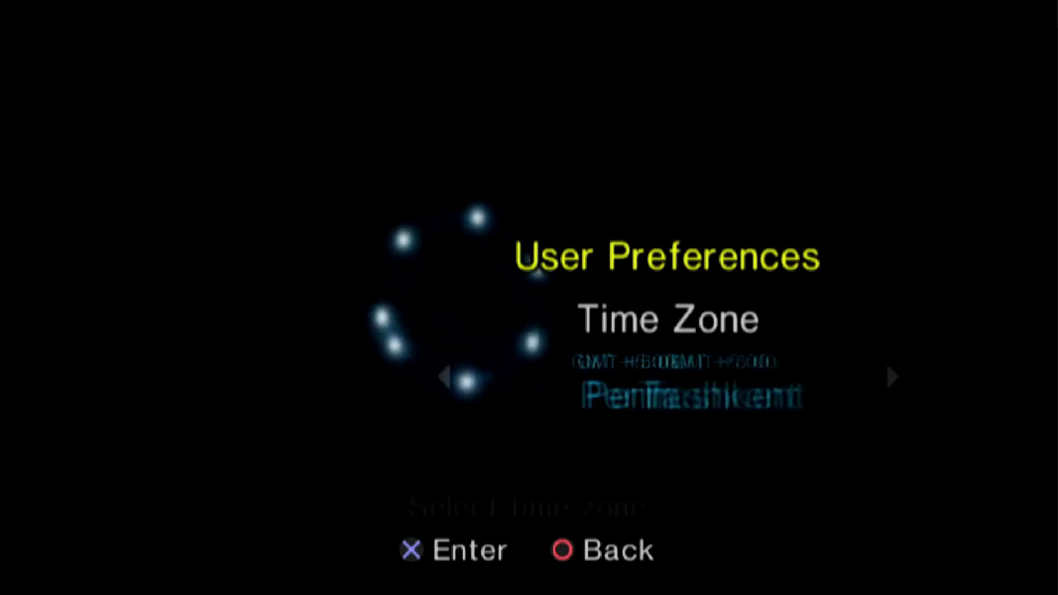
{"action": "key", "text": "Right"}
{"action": "key", "text": "Right"}
{"action": "key", "text": "Right"}
{"action": "key", "text": "Right"}
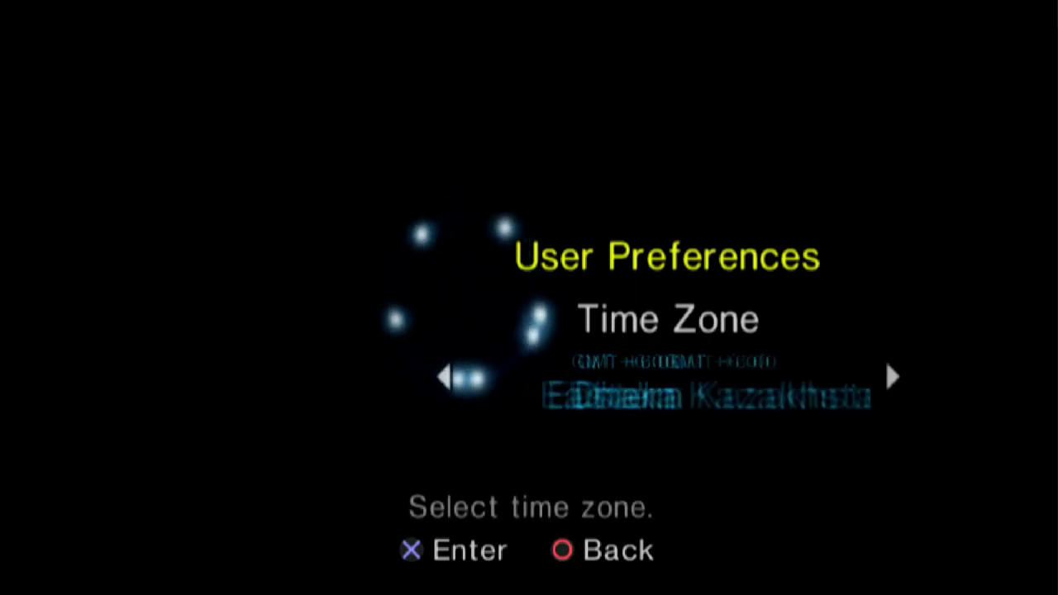
{"action": "key", "text": "Right"}
{"action": "key", "text": "Right"}
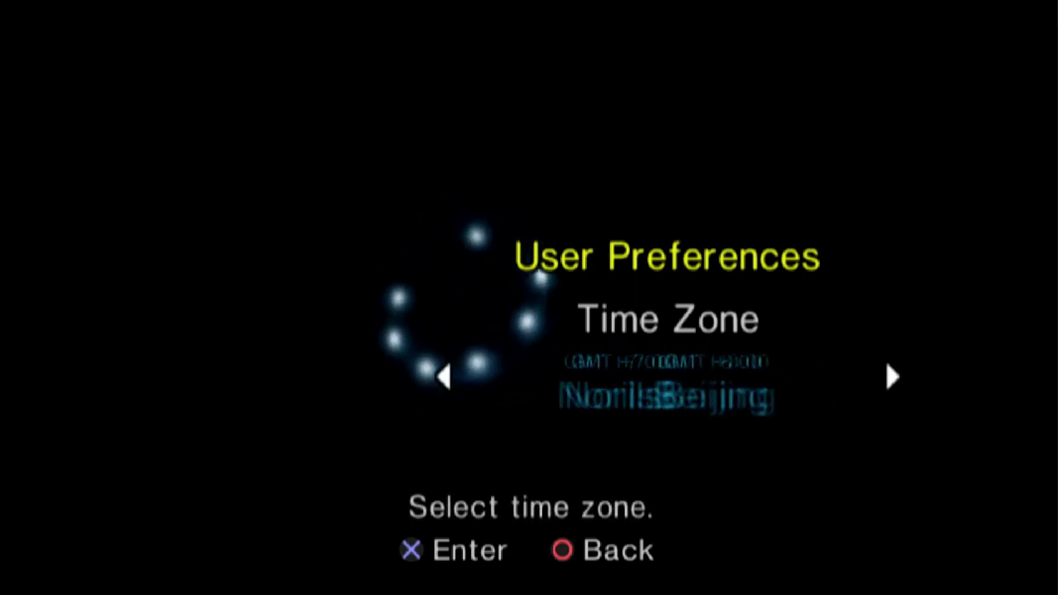
{"action": "key", "text": "Right"}
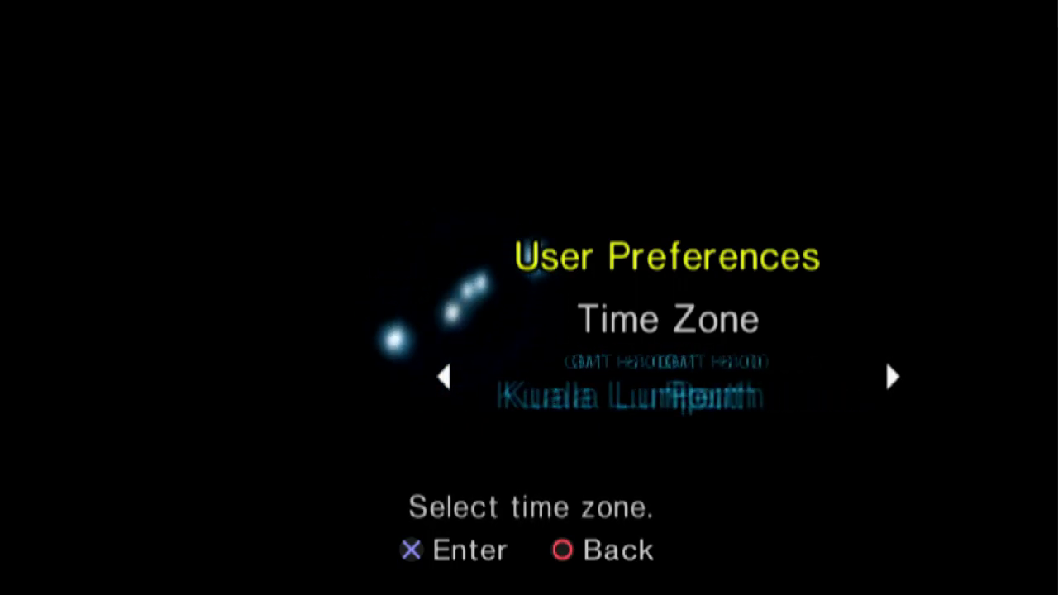
{"action": "key", "text": "Right"}
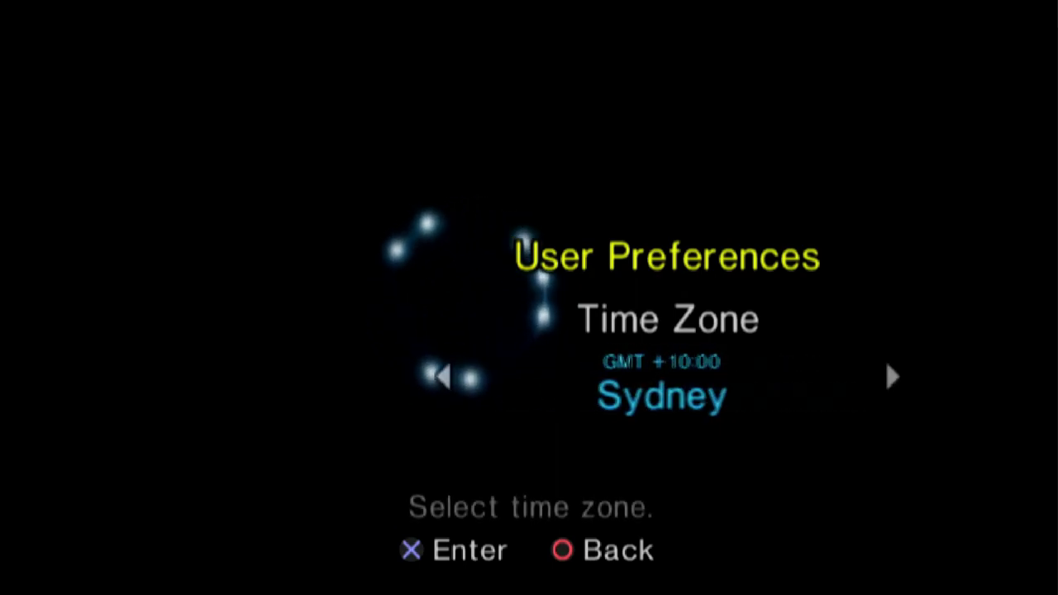
{"action": "key", "text": "Return"}
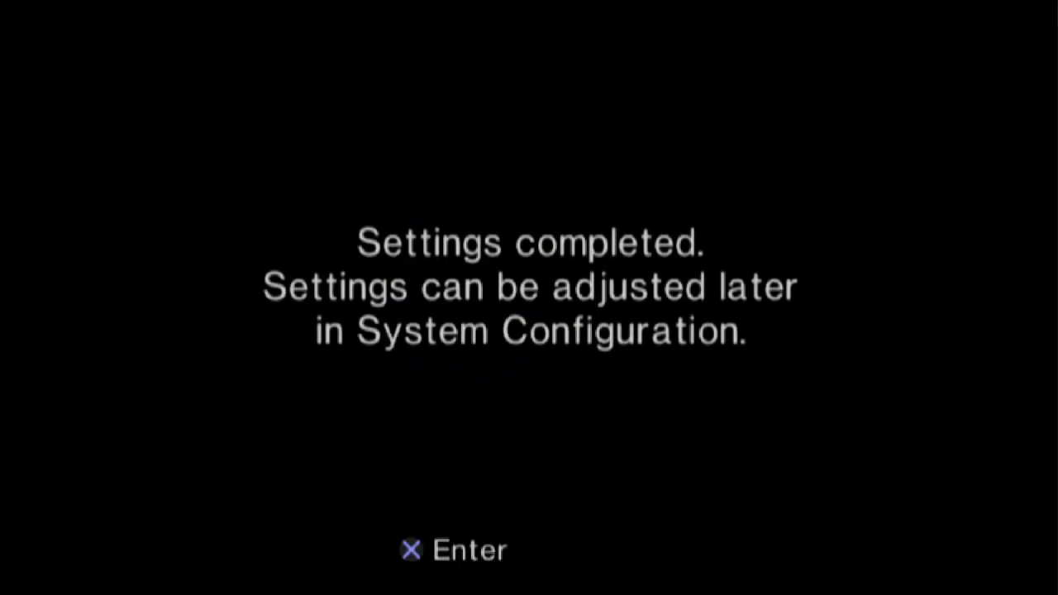
{"action": "key", "text": "Return"}
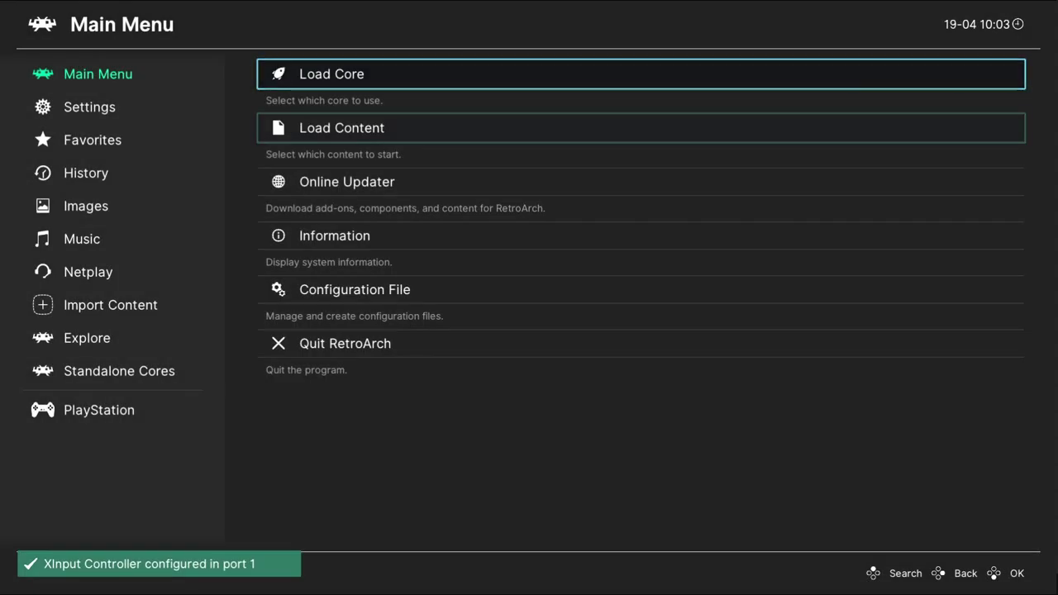
Start loading content and open the Roms folder on the D:\ drive.
{"action": "key", "text": "Return"}
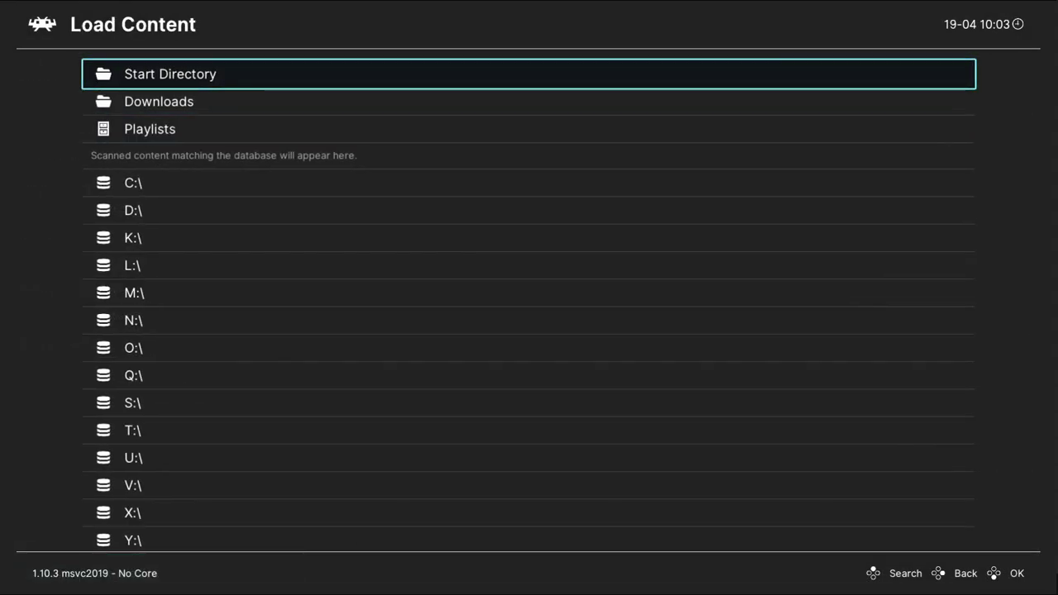
{"action": "key", "text": "Down"}
{"action": "key", "text": "Down"}
{"action": "key", "text": "Down"}
{"action": "key", "text": "Down"}
{"action": "key", "text": "Return"}
{"action": "key", "text": "Down"}
{"action": "key", "text": "Down"}
{"action": "key", "text": "Down"}
{"action": "key", "text": "Down"}
{"action": "key", "text": "Down"}
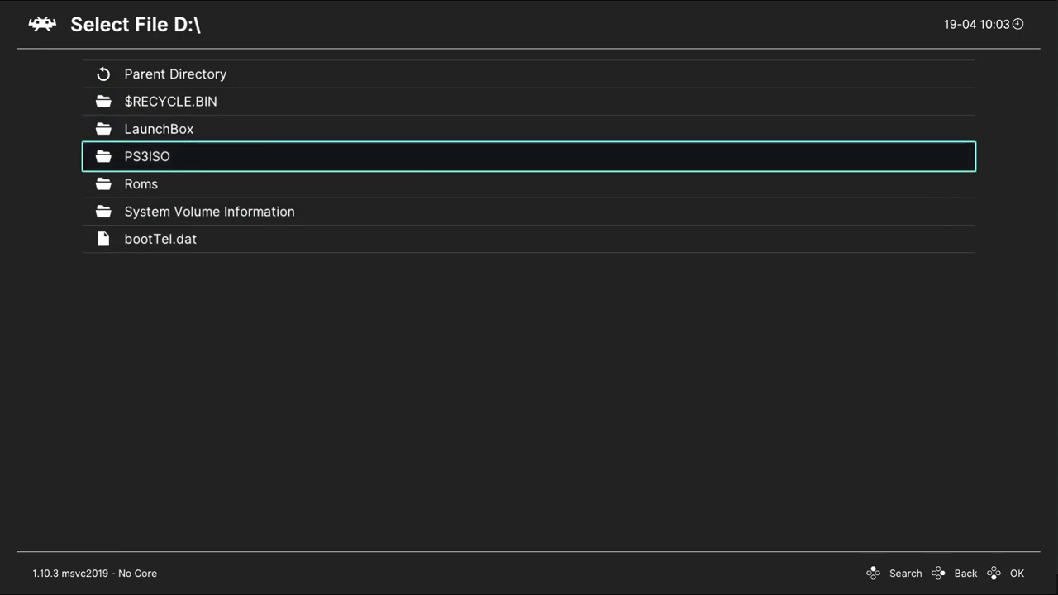
{"action": "key", "text": "Up"}
{"action": "key", "text": "Return"}
Open the PS2 folder inside D:\Roms.
{"action": "key", "text": "Down"}
{"action": "key", "text": "Down"}
{"action": "key", "text": "Down"}
{"action": "key", "text": "Down"}
{"action": "key", "text": "Down"}
{"action": "key", "text": "Down"}
{"action": "key", "text": "Down"}
{"action": "key", "text": "Down"}
{"action": "key", "text": "Down"}
{"action": "key", "text": "Down"}
{"action": "key", "text": "Down"}
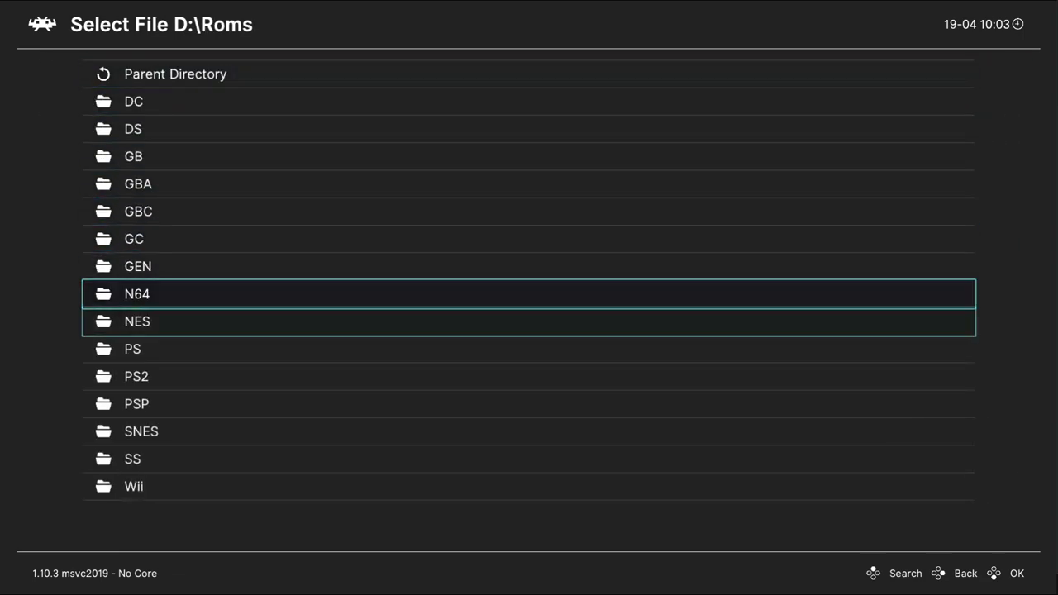
{"action": "key", "text": "Return"}
Load Crash Bandicoot - The Wrath of Cortex.chd with the Sony - PlayStation 2 (PCSX2) core.
{"action": "key", "text": "Down"}
{"action": "key", "text": "Return"}
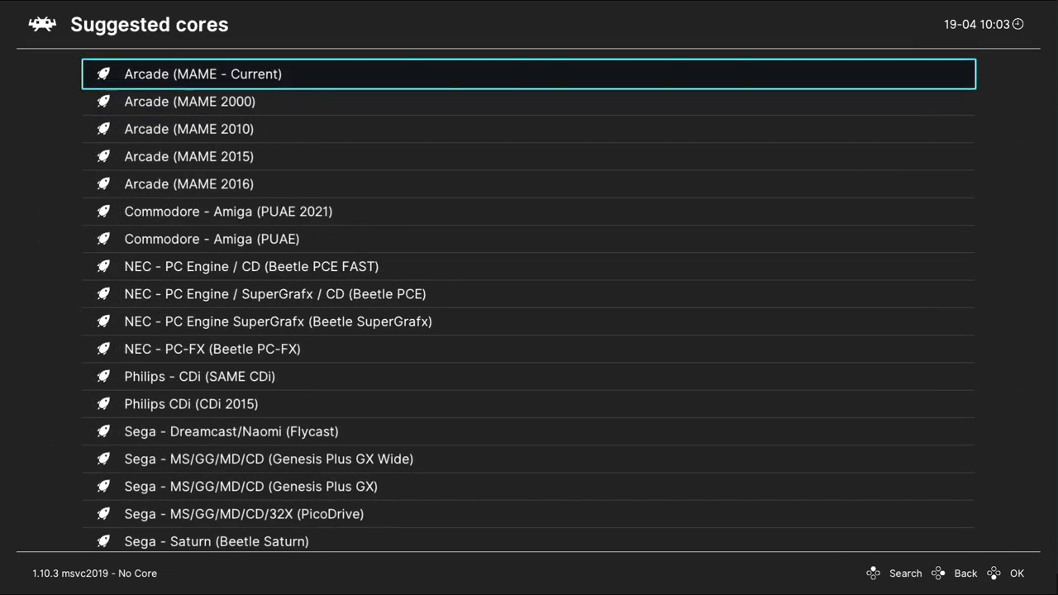
{"action": "key", "text": "Up"}
{"action": "key", "text": "Up"}
{"action": "key", "text": "Up"}
{"action": "key", "text": "Up"}
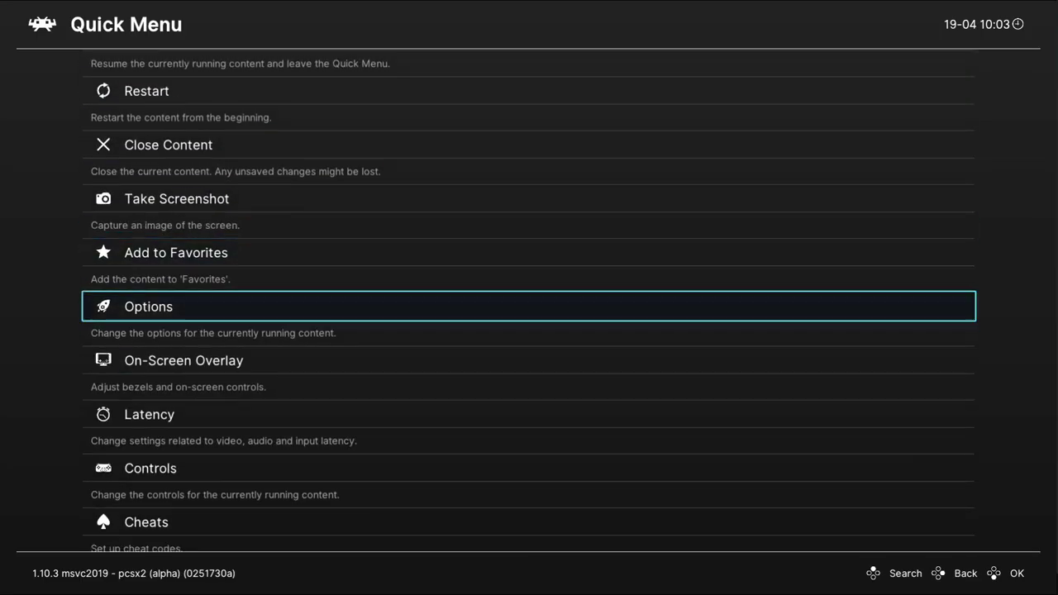
Open the System category in the core options of the running content.
{"action": "key", "text": "Down"}
{"action": "key", "text": "Up"}
{"action": "key", "text": "Return"}
{"action": "key", "text": "Down"}
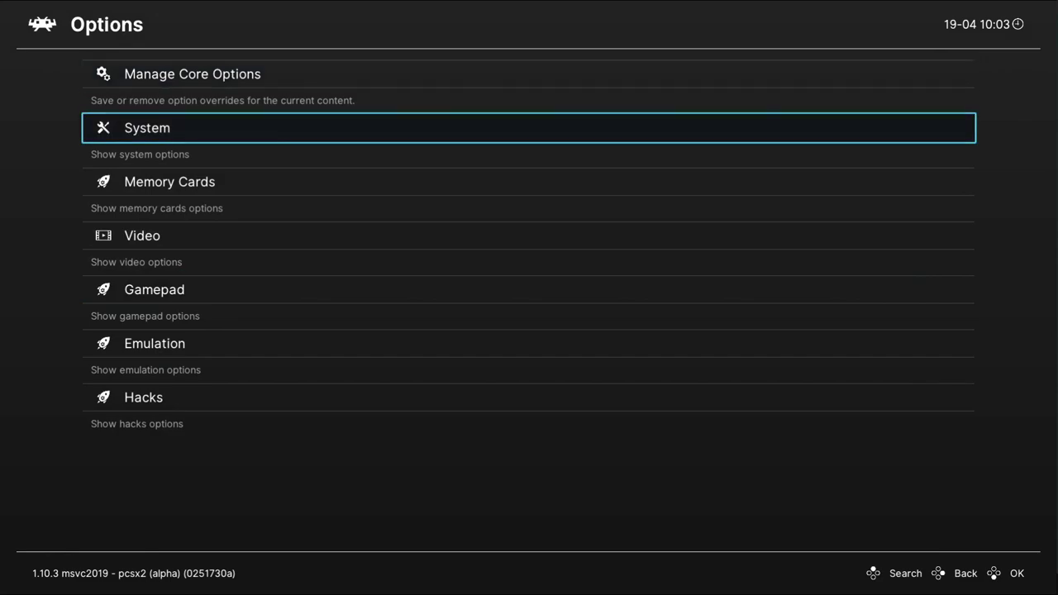
{"action": "key", "text": "Return"}
Examine the BIOS and Fast Boot settings in the System options, and return to the Main Menu.
{"action": "key", "text": "Down"}
{"action": "key", "text": "Down"}
{"action": "key", "text": "Down"}
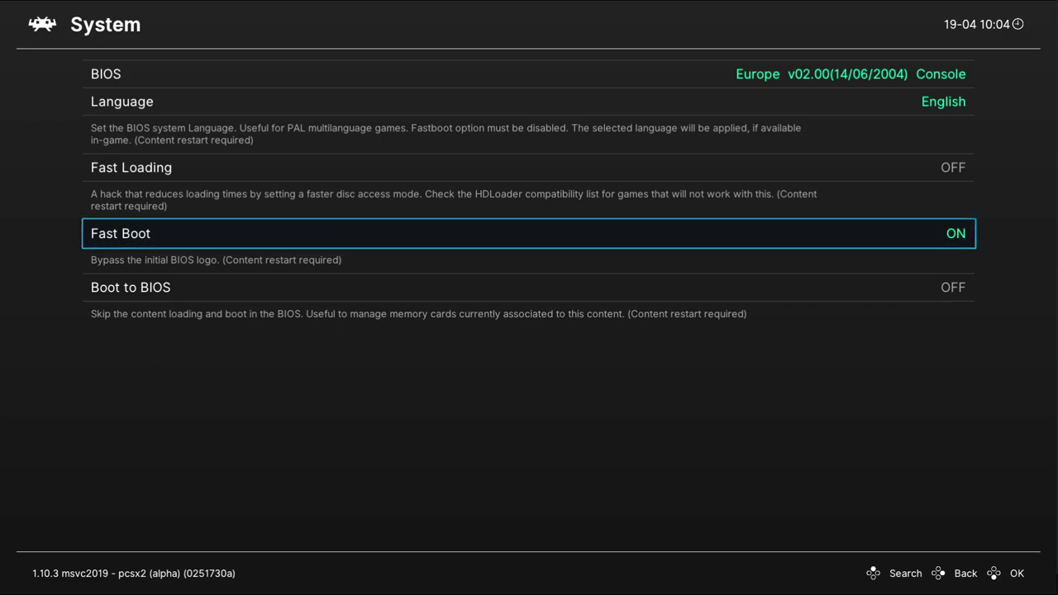
{"action": "key", "text": "Up"}
{"action": "key", "text": "Up"}
{"action": "key", "text": "Up"}
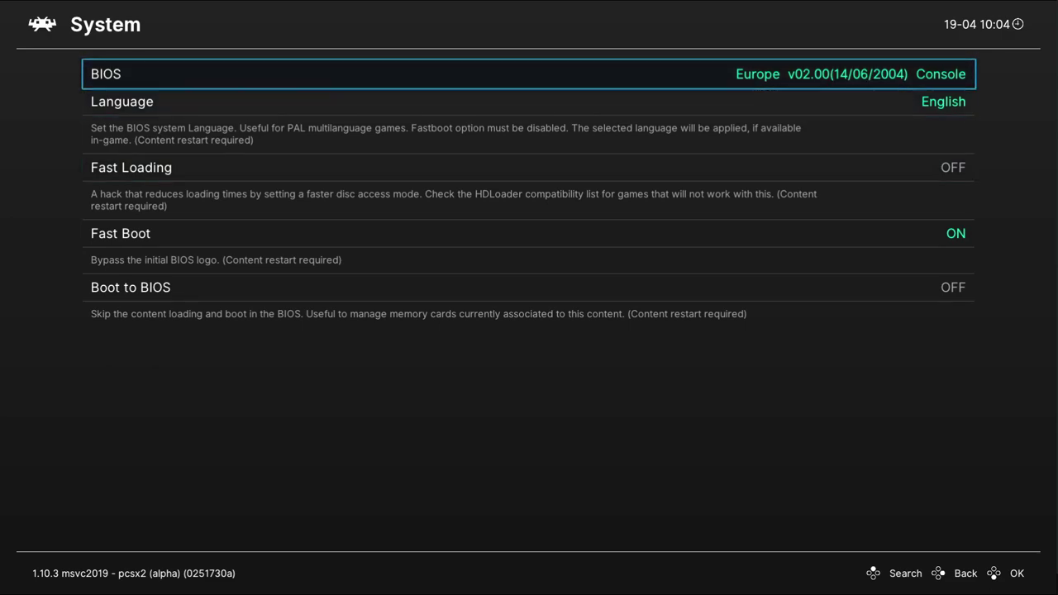
{"action": "key", "text": "Down"}
{"action": "key", "text": "Down"}
{"action": "key", "text": "Down"}
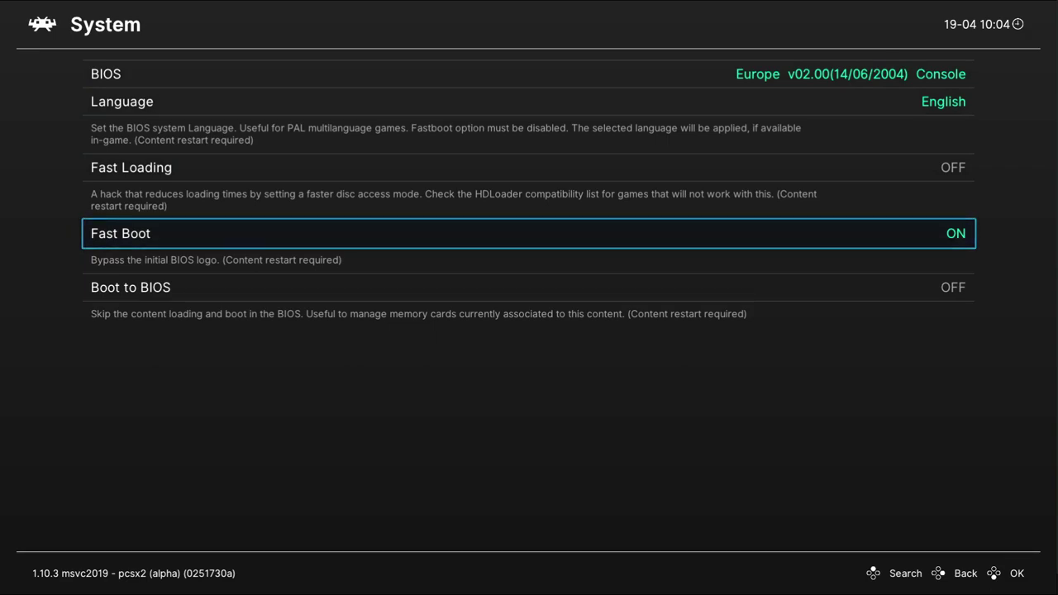
{"action": "key", "text": "BackSpace"}
{"action": "key", "text": "BackSpace"}
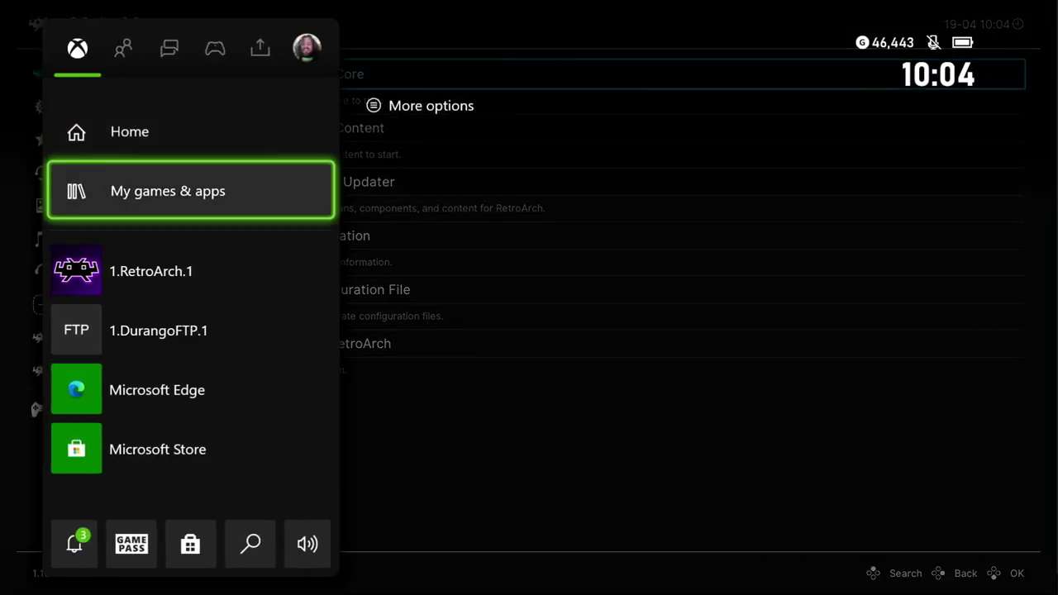
Quit 1.RetroArch.1 from the Xbox guide and close the guide.
{"action": "key", "text": "Down"}
{"action": "key", "text": "Menu"}
{"action": "key", "text": "Down"}
{"action": "key", "text": "Down"}
{"action": "key", "text": "Down"}
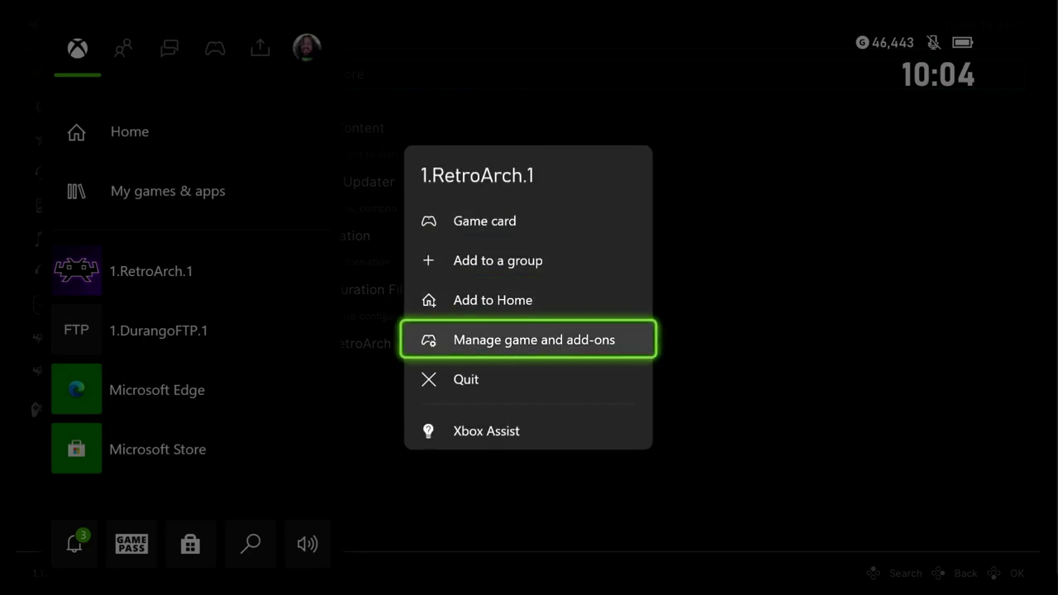
{"action": "key", "text": "Down"}
{"action": "key", "text": "Return"}
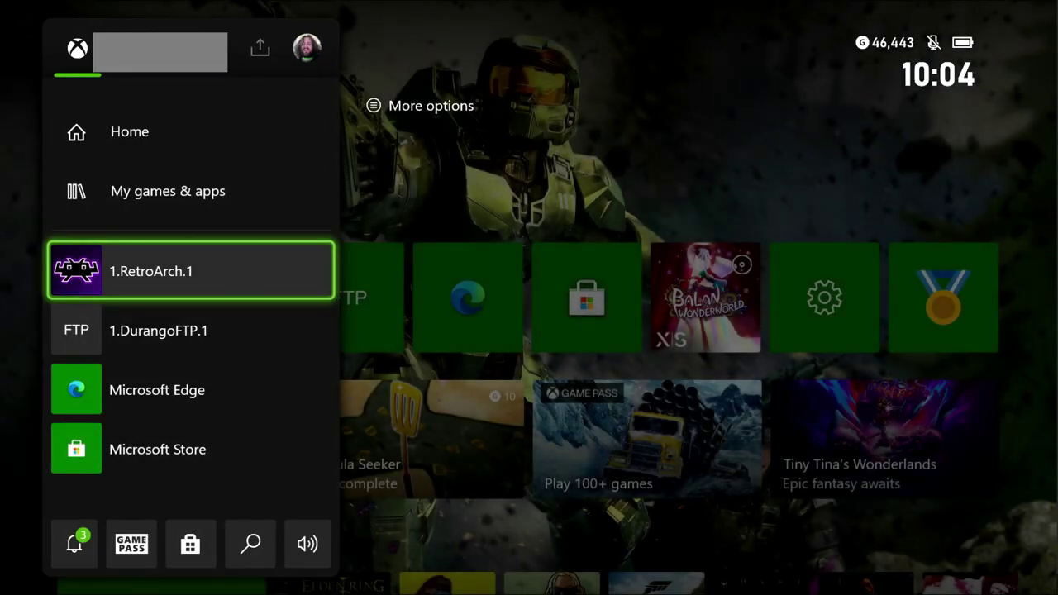
{"action": "key", "text": "Escape"}
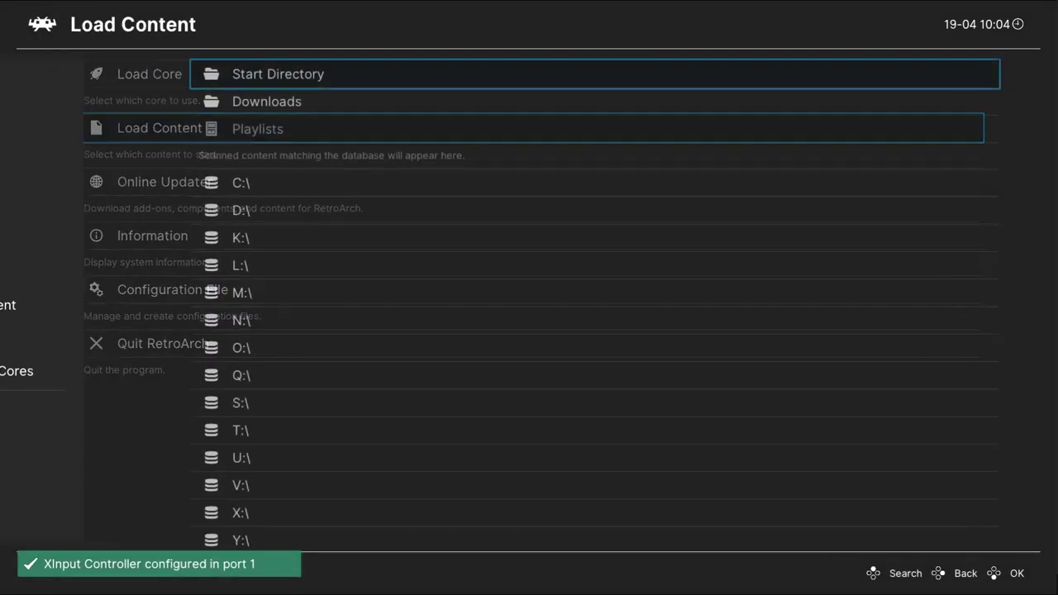
Browse to the D:\ drive in Load Content and open its Roms folder.
{"action": "key", "text": "Down"}
{"action": "key", "text": "Down"}
{"action": "key", "text": "Down"}
{"action": "key", "text": "Down"}
{"action": "key", "text": "Down"}
{"action": "key", "text": "Up"}
{"action": "key", "text": "Return"}
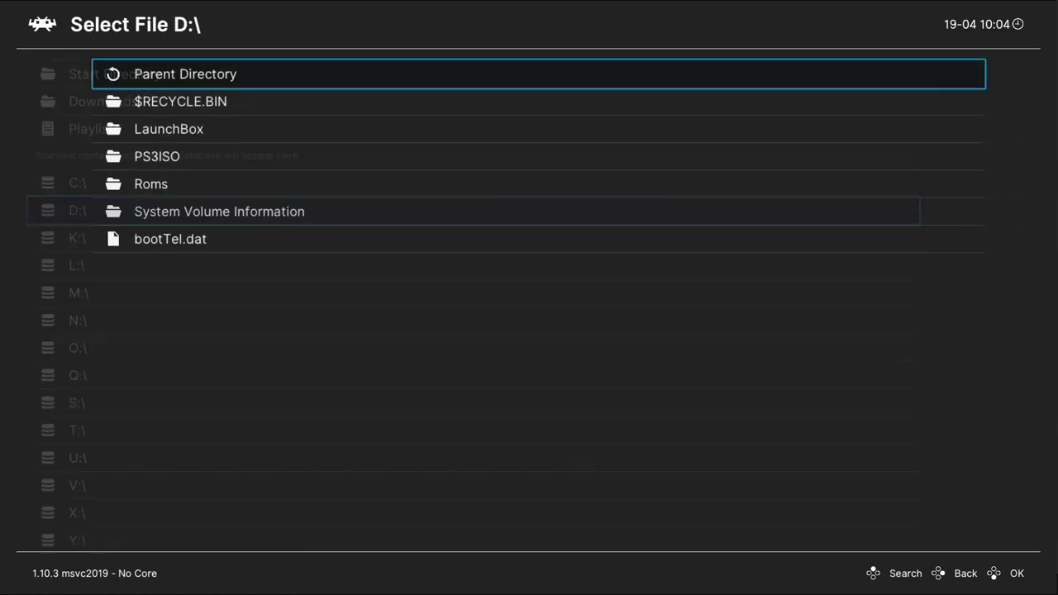
{"action": "key", "text": "Down"}
{"action": "key", "text": "Down"}
{"action": "key", "text": "Down"}
{"action": "key", "text": "Down"}
{"action": "key", "text": "Return"}
Open the PS2 folder inside D:\Roms.
{"action": "key", "text": "Down"}
{"action": "key", "text": "Down"}
{"action": "key", "text": "Down"}
{"action": "key", "text": "Down"}
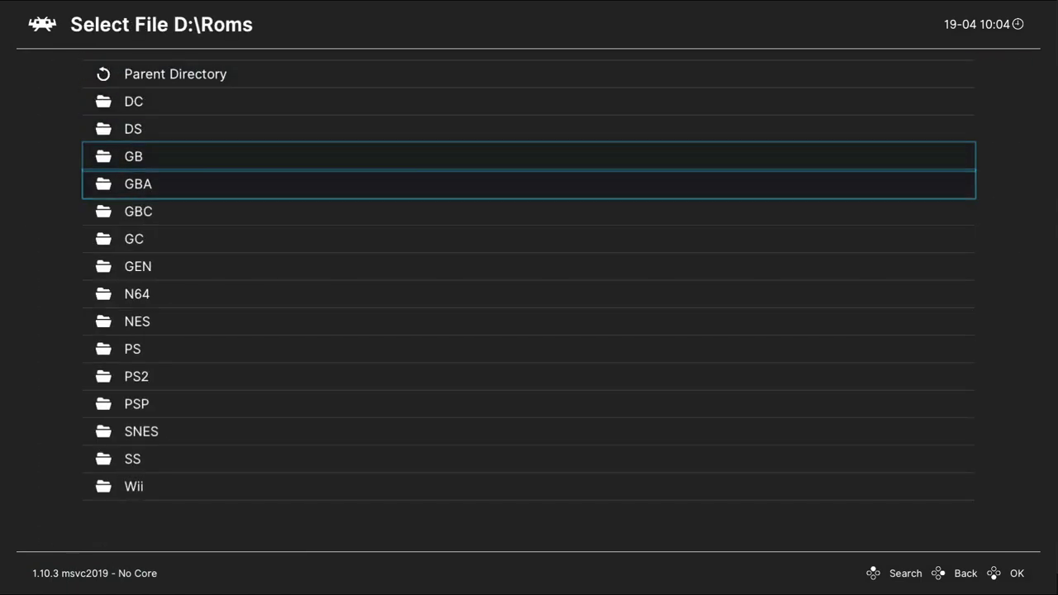
{"action": "key", "text": "Down"}
{"action": "key", "text": "Down"}
{"action": "key", "text": "Down"}
{"action": "key", "text": "Down"}
{"action": "key", "text": "Down"}
{"action": "key", "text": "Down"}
{"action": "key", "text": "Down"}
{"action": "key", "text": "Down"}
{"action": "key", "text": "Up"}
{"action": "key", "text": "Return"}
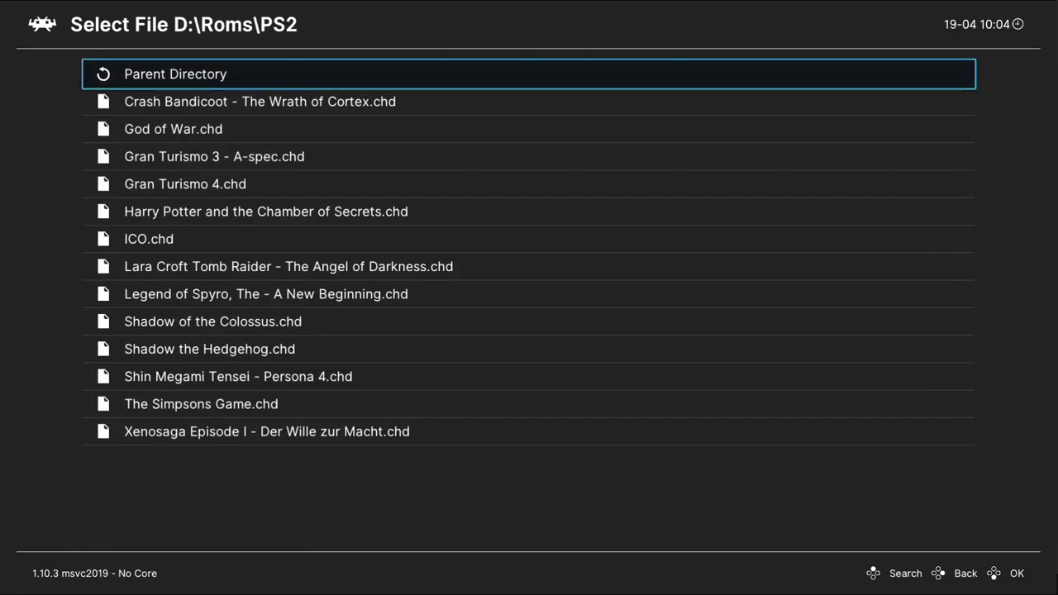
Select Crash Bandicoot - The Wrath of Cortex.chd as the content to load.
{"action": "key", "text": "Up"}
{"action": "key", "text": "Up"}
{"action": "key", "text": "Up"}
{"action": "key", "text": "Up"}
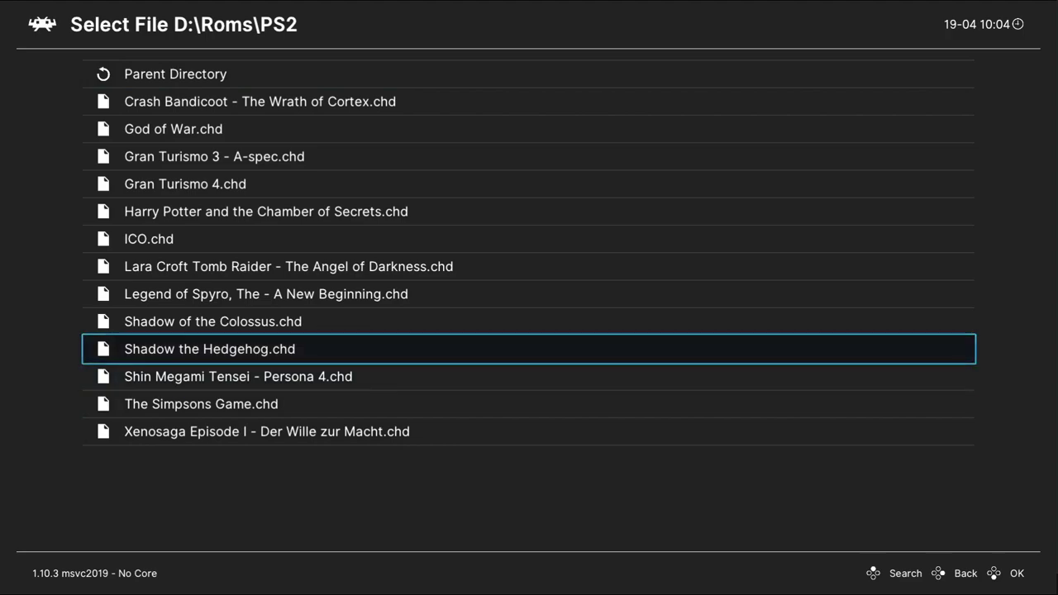
{"action": "key", "text": "Down"}
{"action": "key", "text": "Down"}
{"action": "key", "text": "Down"}
{"action": "key", "text": "Down"}
{"action": "key", "text": "Down"}
{"action": "key", "text": "Return"}
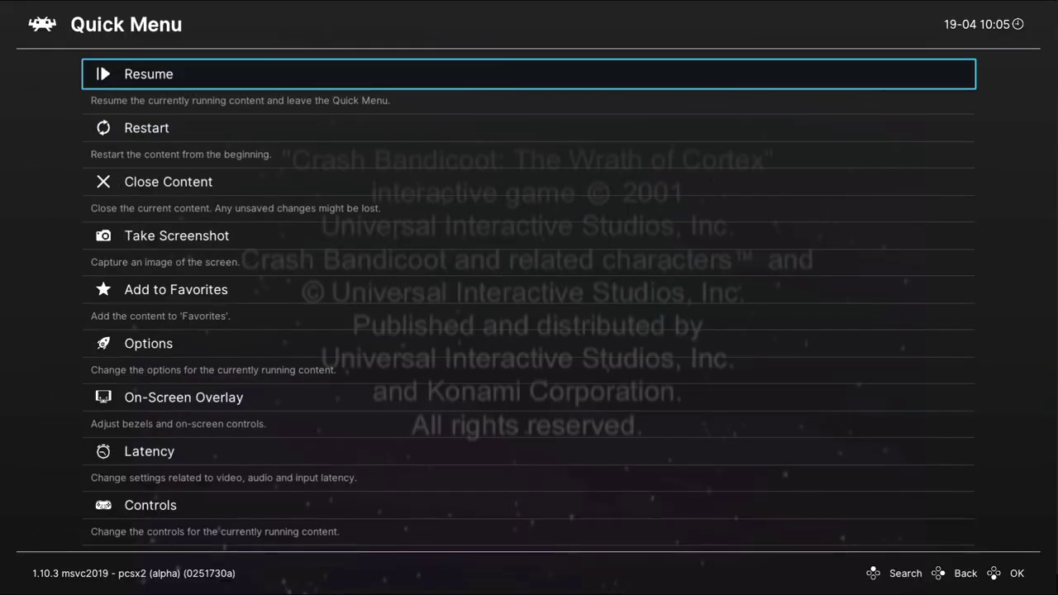
Open the core options for the running Crash Bandicoot game from the Quick Menu.
{"action": "key", "text": "Down"}
{"action": "key", "text": "Down"}
{"action": "key", "text": "Down"}
{"action": "key", "text": "Down"}
{"action": "key", "text": "Down"}
{"action": "key", "text": "Down"}
{"action": "key", "text": "Down"}
{"action": "key", "text": "Up"}
{"action": "key", "text": "Up"}
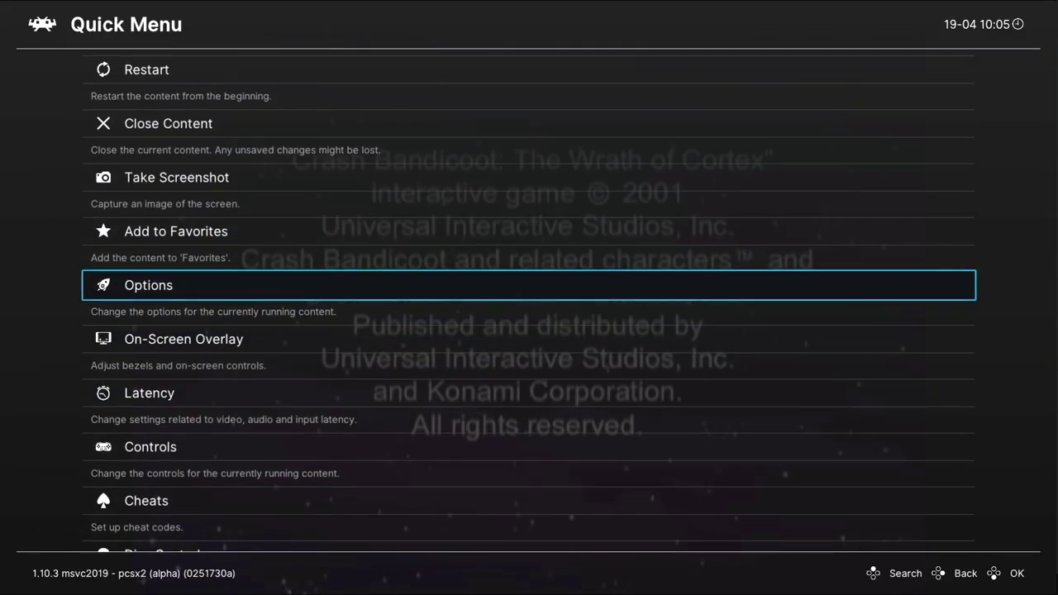
{"action": "key", "text": "Return"}
Set the Internal Resolution in the Video options to 3x Native ~1080p and return to the Options list.
{"action": "key", "text": "Down"}
{"action": "key", "text": "Down"}
{"action": "key", "text": "Down"}
{"action": "key", "text": "Down"}
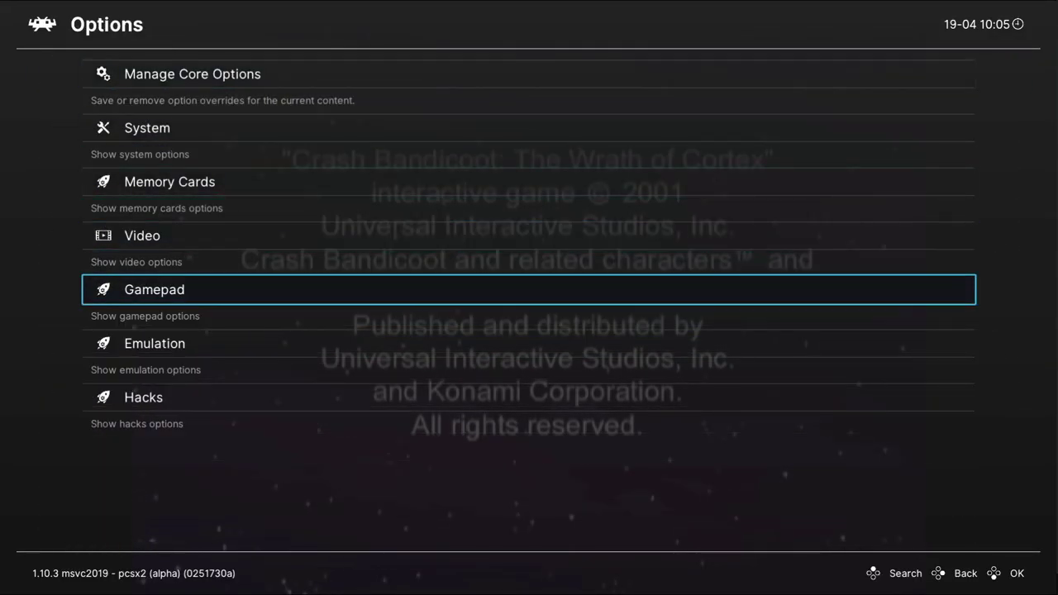
{"action": "key", "text": "Up"}
{"action": "key", "text": "Return"}
{"action": "key", "text": "Down"}
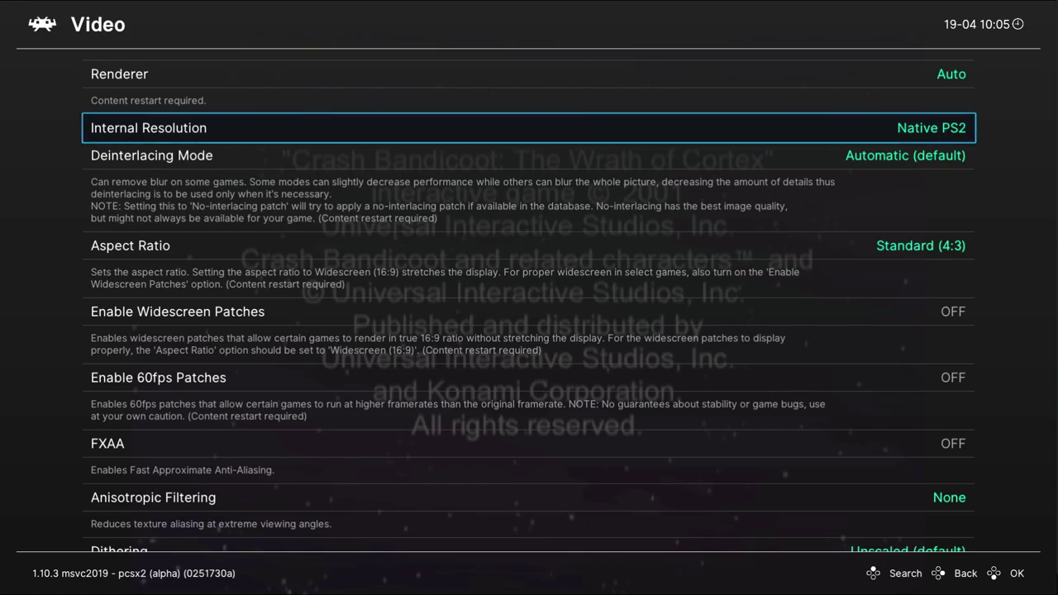
{"action": "key", "text": "Return"}
{"action": "key", "text": "Down"}
{"action": "key", "text": "Down"}
{"action": "key", "text": "Down"}
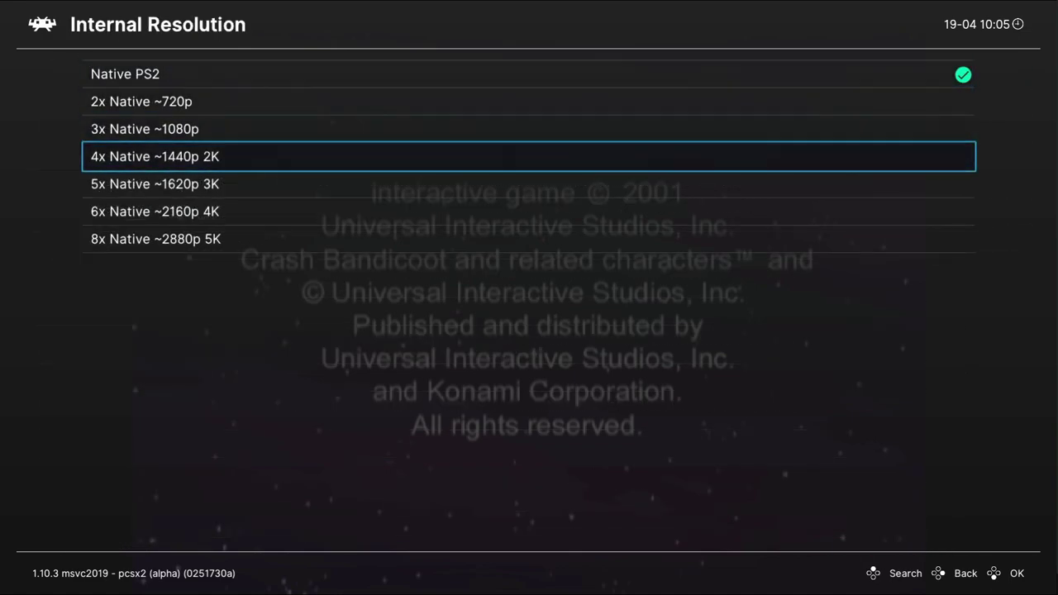
{"action": "key", "text": "Up"}
{"action": "key", "text": "Return"}
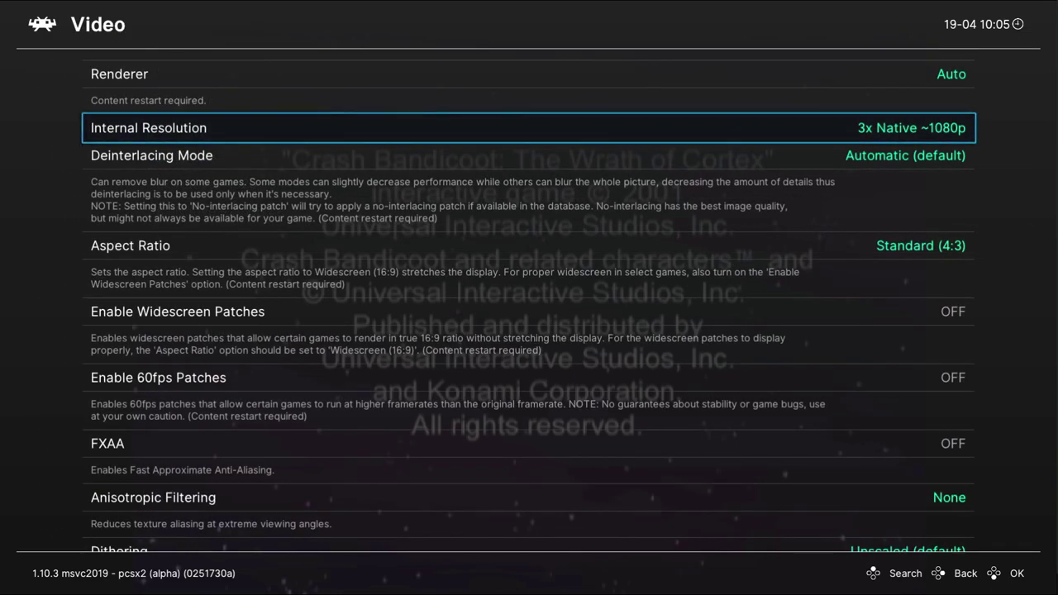
{"action": "key", "text": "BackSpace"}
{"action": "key", "text": "Down"}
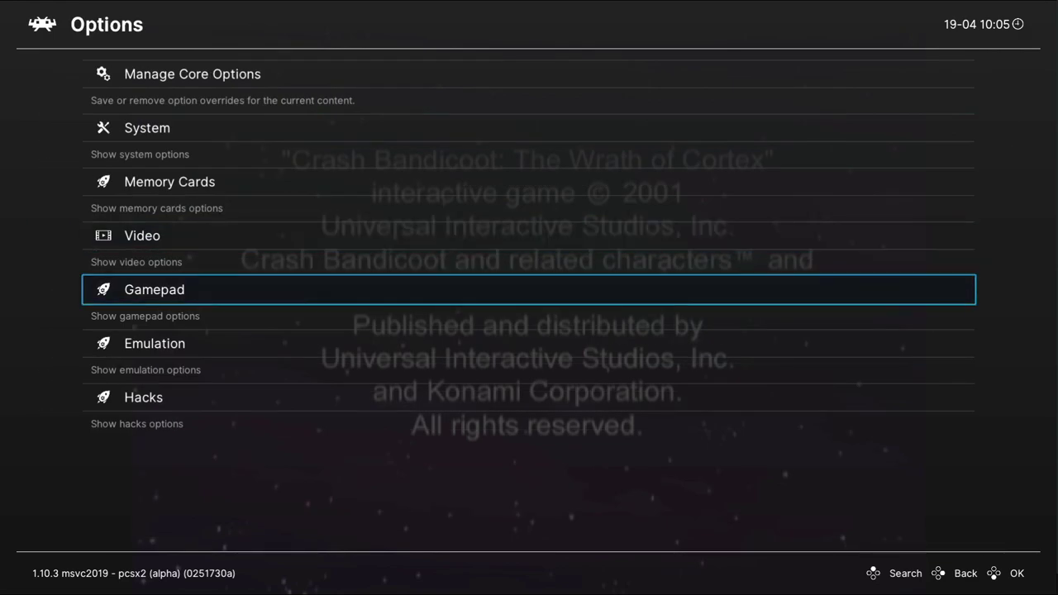
Leave the core options and open the Overrides settings for the running Crash Bandicoot game.
{"action": "key", "text": "Down"}
{"action": "key", "text": "BackSpace"}
{"action": "key", "text": "Down"}
{"action": "key", "text": "Down"}
{"action": "key", "text": "Down"}
{"action": "key", "text": "Down"}
{"action": "key", "text": "Down"}
{"action": "key", "text": "Down"}
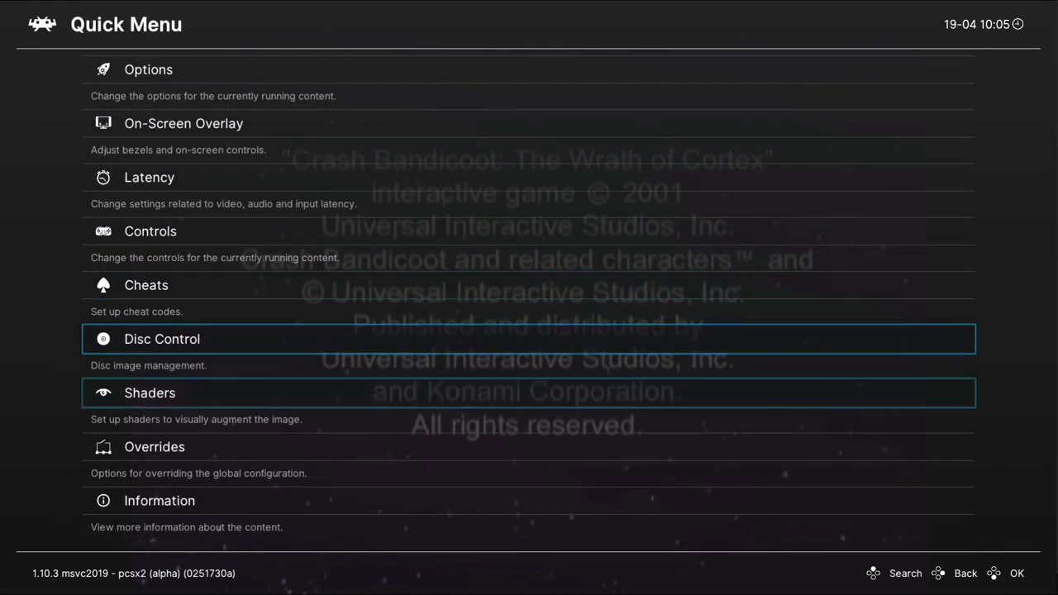
{"action": "key", "text": "Down"}
{"action": "key", "text": "Return"}
Save the current configuration as core overrides and also as game overrides.
{"action": "key", "text": "Down"}
{"action": "key", "text": "Down"}
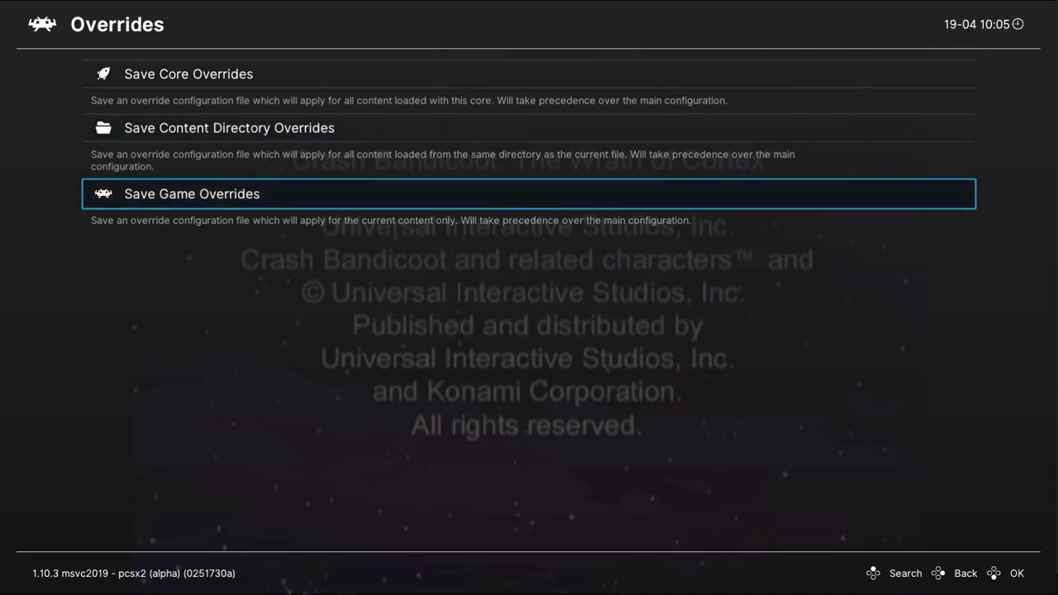
{"action": "key", "text": "Down"}
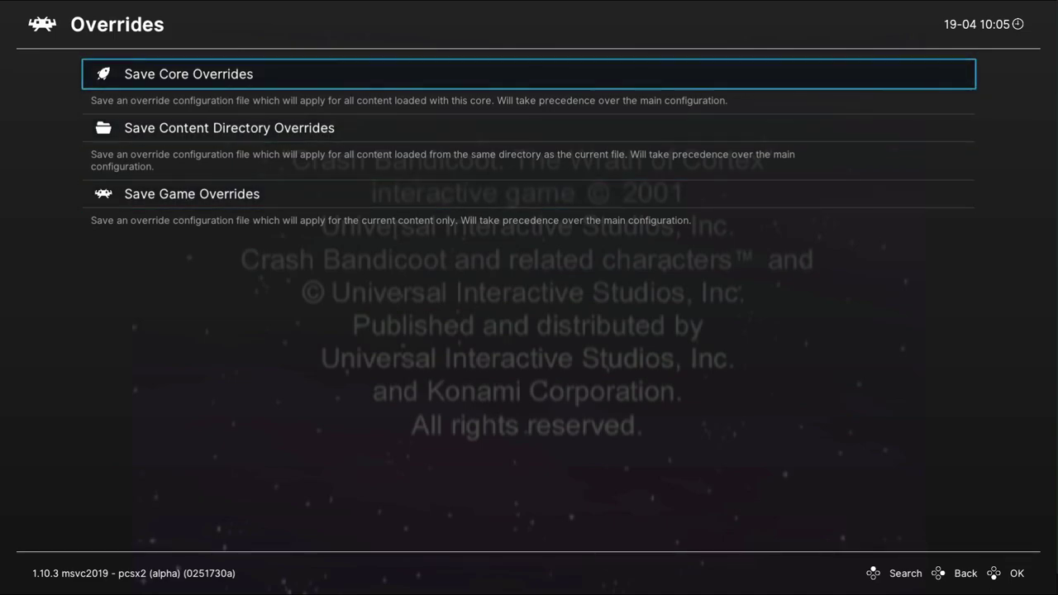
{"action": "key", "text": "Return"}
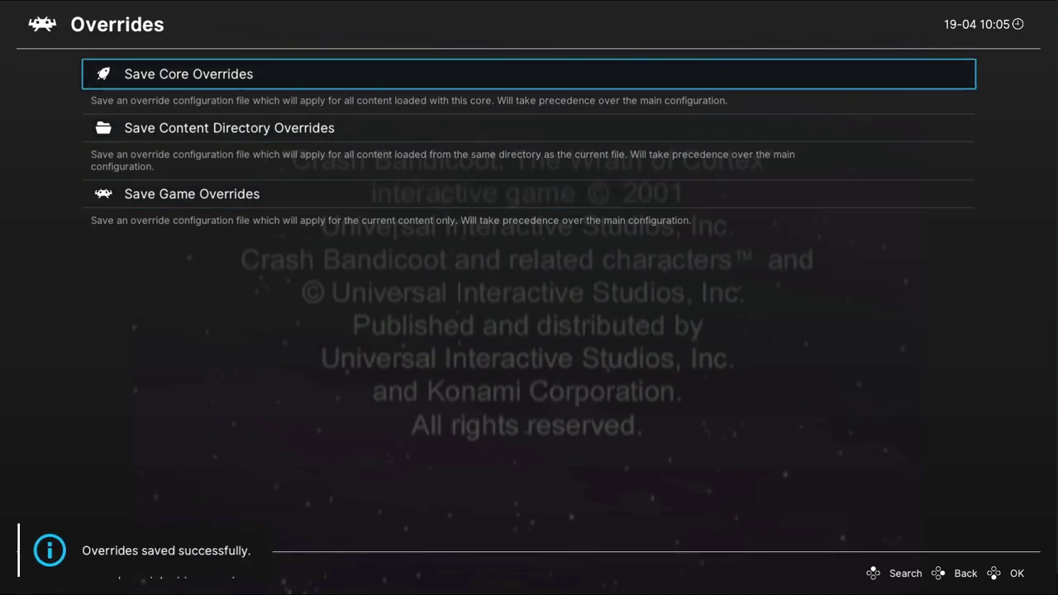
{"action": "key", "text": "Down"}
{"action": "key", "text": "Down"}
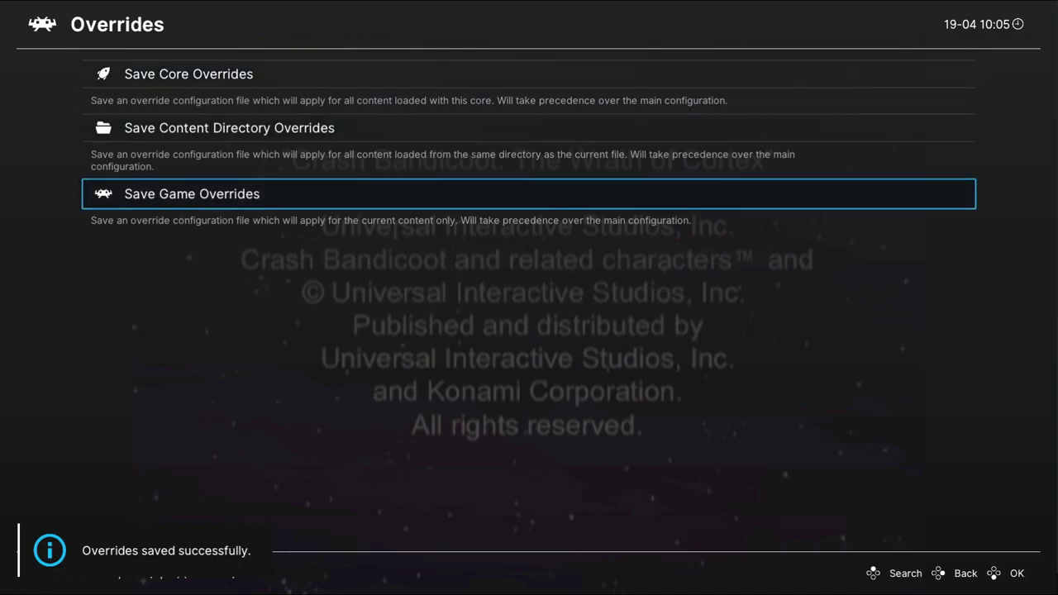
{"action": "key", "text": "Return"}
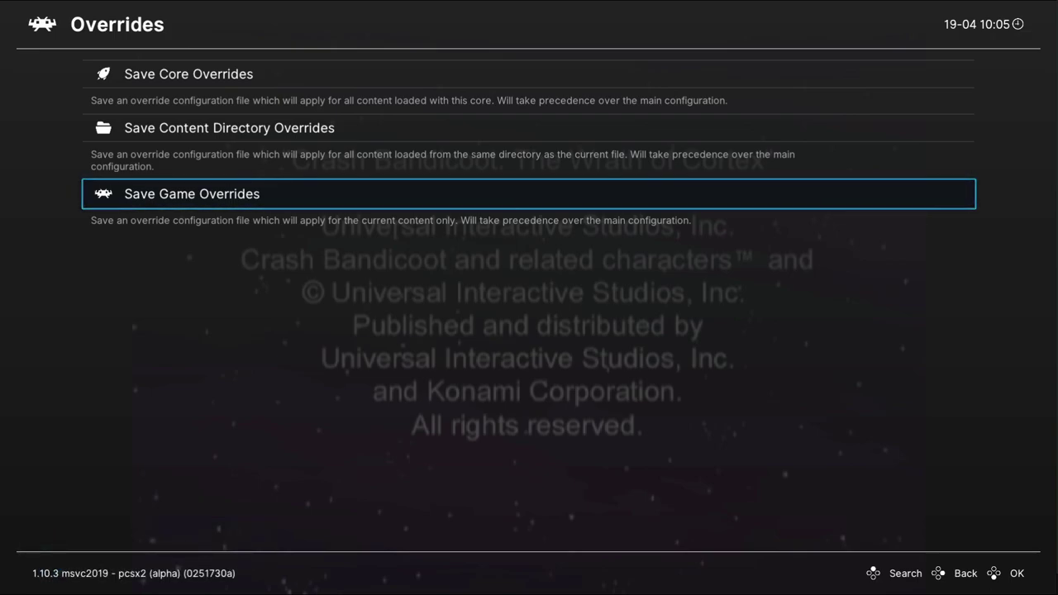
{"action": "key", "text": "Up"}
{"action": "key", "text": "Up"}
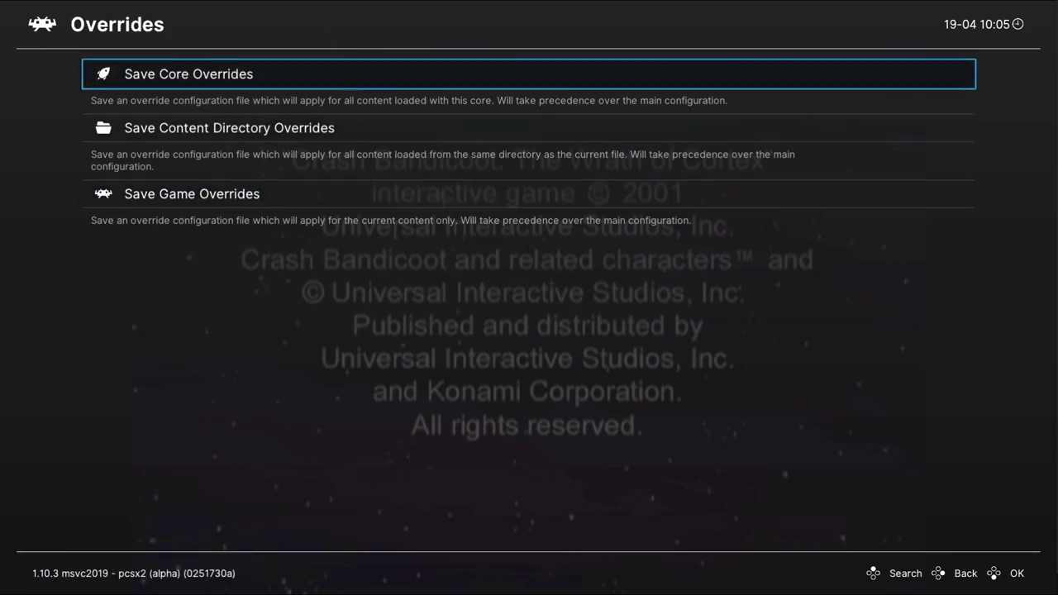
Return from the Overrides settings and close the running Crash Bandicoot content.
{"action": "key", "text": "BackSpace"}
{"action": "key", "text": "Down"}
{"action": "key", "text": "Down"}
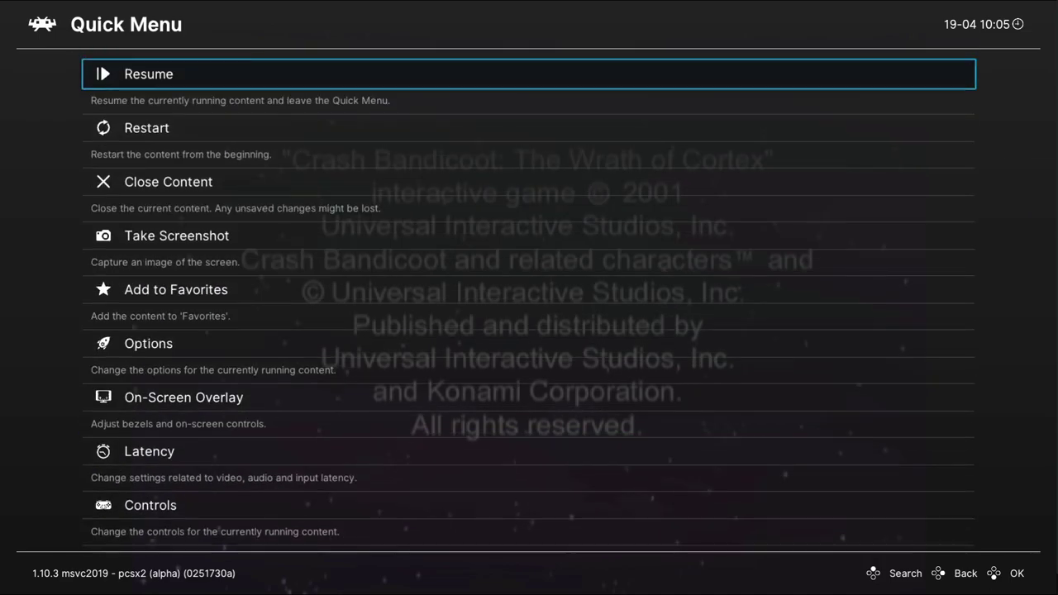
{"action": "key", "text": "Up"}
{"action": "key", "text": "Down"}
{"action": "key", "text": "Down"}
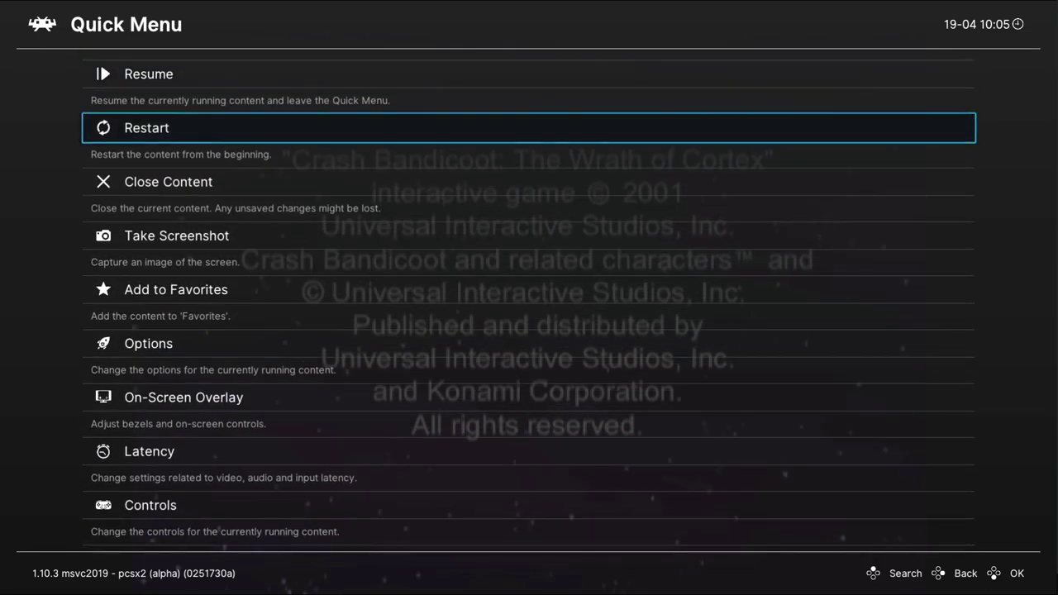
{"action": "key", "text": "Down"}
{"action": "key", "text": "Return"}
Quit RetroArch to the Xbox home screen and launch it again.
{"action": "key", "text": "Up"}
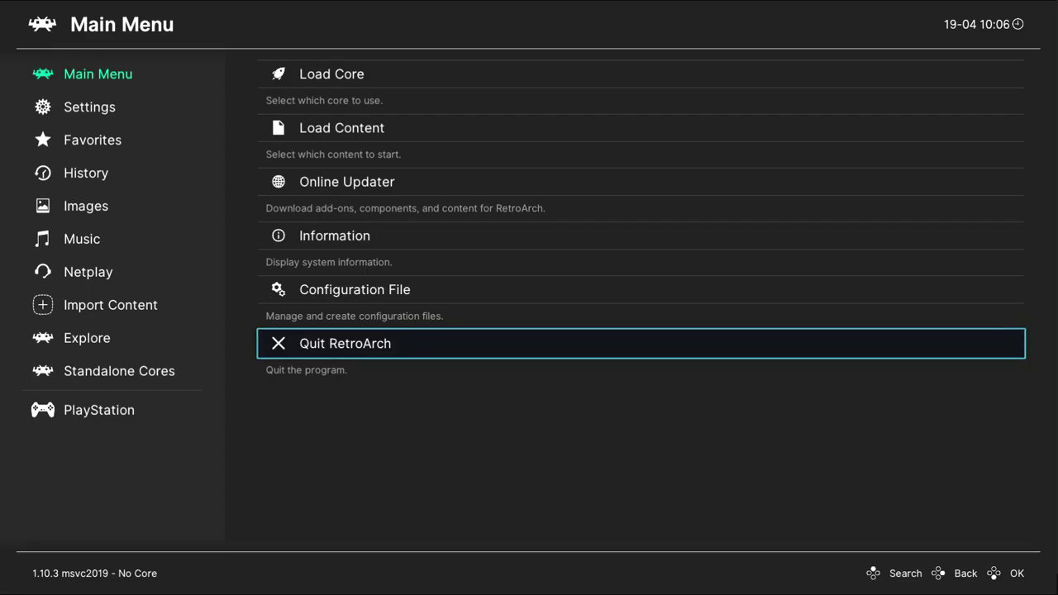
{"action": "key", "text": "Return"}
{"action": "key", "text": "Left"}
{"action": "key", "text": "Left"}
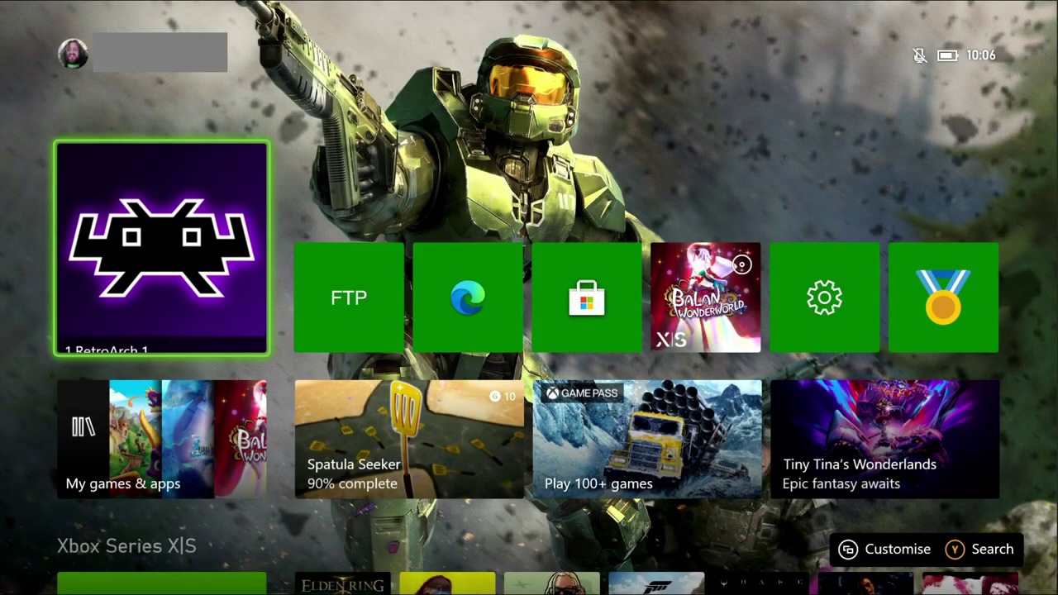
{"action": "key", "text": "Return"}
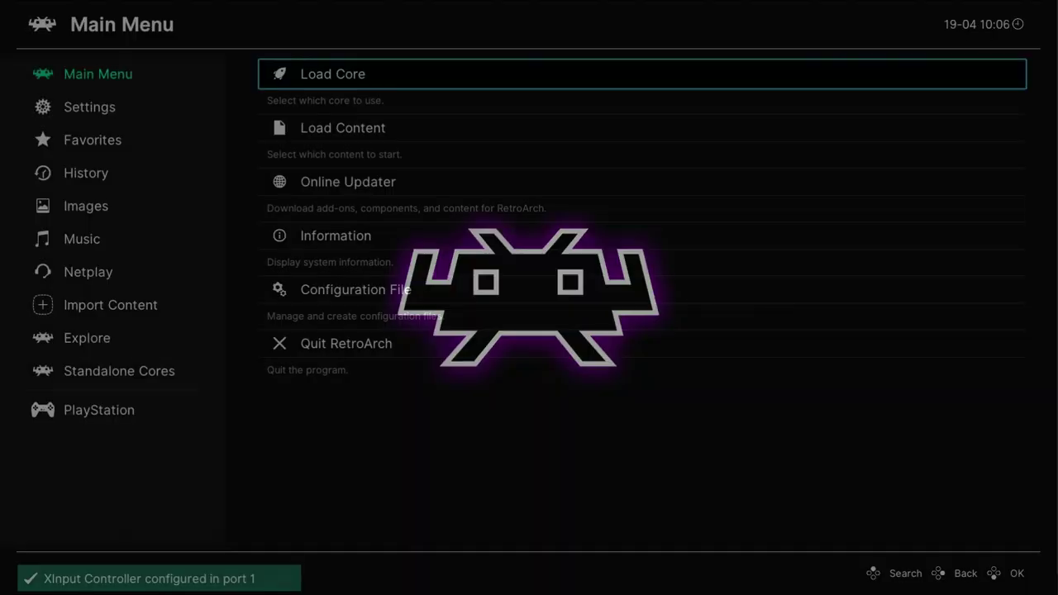
Browse for content to load and open the Roms folder on the D:\ drive.
{"action": "key", "text": "Down"}
{"action": "key", "text": "Return"}
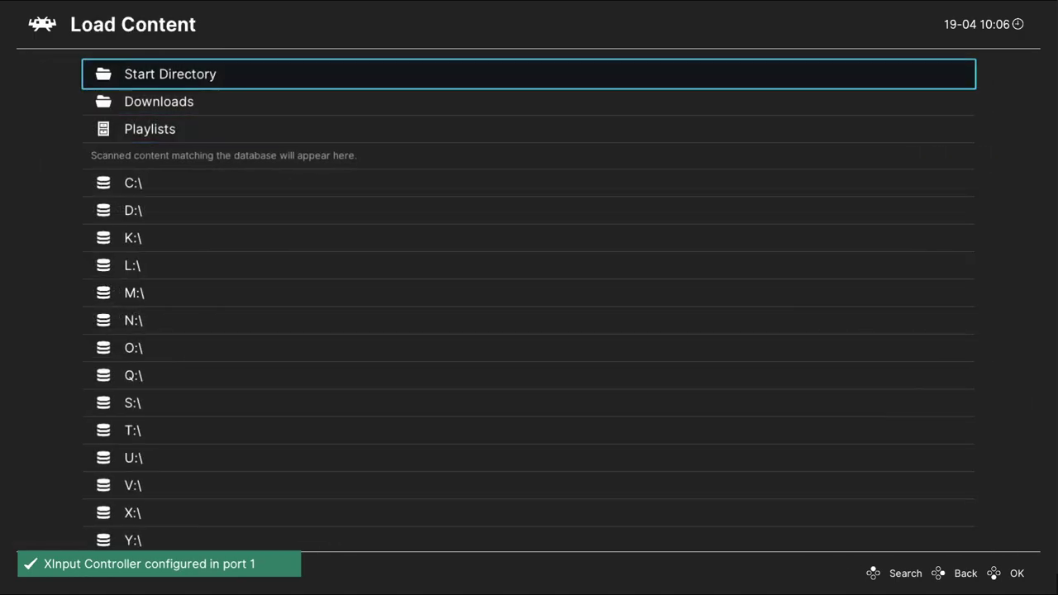
{"action": "key", "text": "Down"}
{"action": "key", "text": "Down"}
{"action": "key", "text": "Down"}
{"action": "key", "text": "Down"}
{"action": "key", "text": "Down"}
{"action": "key", "text": "Up"}
{"action": "key", "text": "Return"}
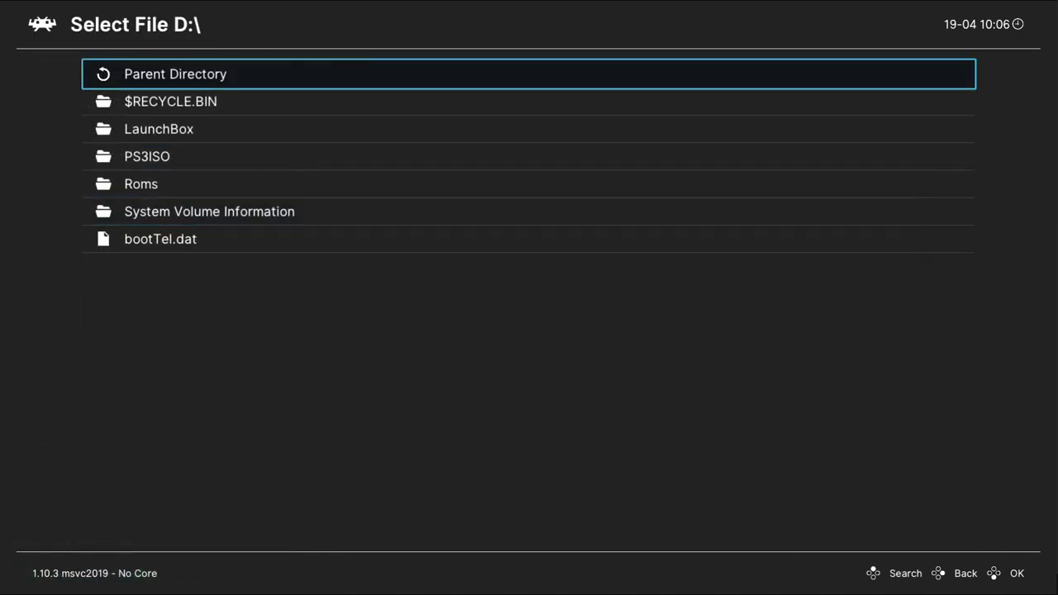
{"action": "key", "text": "Up"}
{"action": "key", "text": "Up"}
{"action": "key", "text": "Up"}
{"action": "key", "text": "Return"}
Open the PS2 folder in D:\Roms and select the Crash Bandicoot - The Wrath of Cortex game file.
{"action": "key", "text": "Up"}
{"action": "key", "text": "Up"}
{"action": "key", "text": "Up"}
{"action": "key", "text": "Up"}
{"action": "key", "text": "Up"}
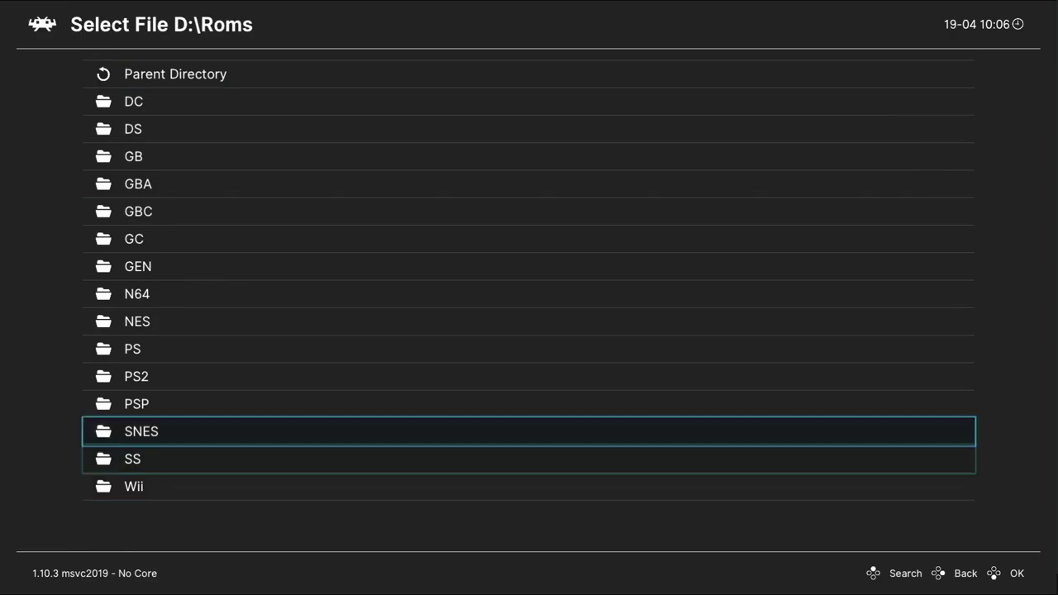
{"action": "key", "text": "Return"}
{"action": "key", "text": "Down"}
{"action": "key", "text": "Return"}
Start the Crash Bandicoot game with the PCSX2 core from the suggested cores.
{"action": "key", "text": "Down"}
{"action": "key", "text": "Down"}
{"action": "key", "text": "Down"}
{"action": "key", "text": "Down"}
{"action": "key", "text": "Down"}
{"action": "key", "text": "Down"}
{"action": "key", "text": "Down"}
{"action": "key", "text": "Down"}
{"action": "key", "text": "Down"}
{"action": "key", "text": "Down"}
{"action": "key", "text": "Down"}
{"action": "key", "text": "Down"}
{"action": "key", "text": "Down"}
{"action": "key", "text": "Down"}
{"action": "key", "text": "Down"}
{"action": "key", "text": "Down"}
{"action": "key", "text": "Down"}
{"action": "key", "text": "Down"}
{"action": "key", "text": "Down"}
{"action": "key", "text": "Down"}
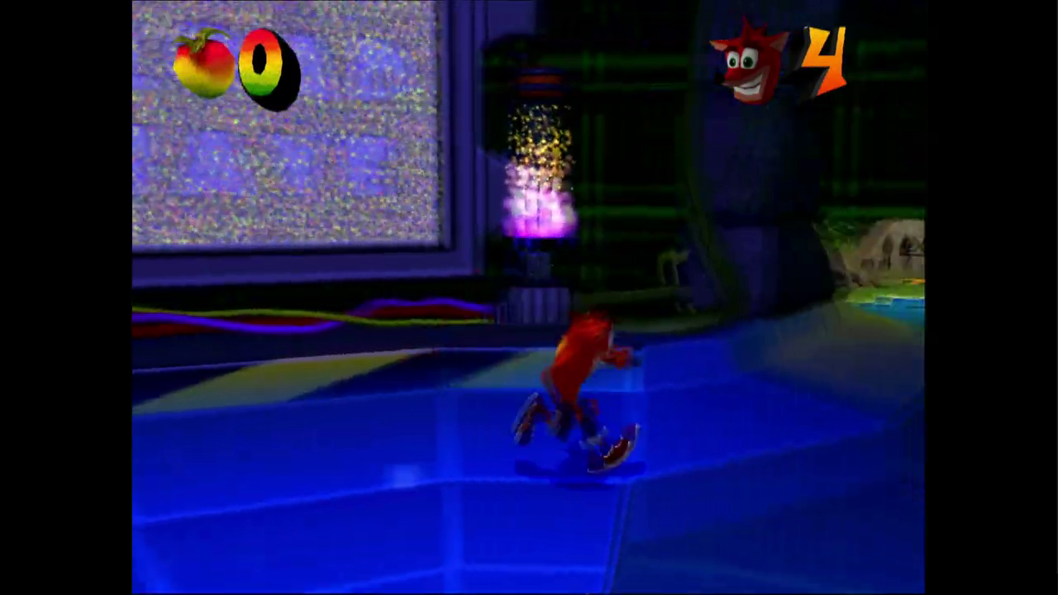
{"action": "key", "text": "Up"}
{"action": "key", "text": "Left"}
{"action": "key", "text": "Up"}
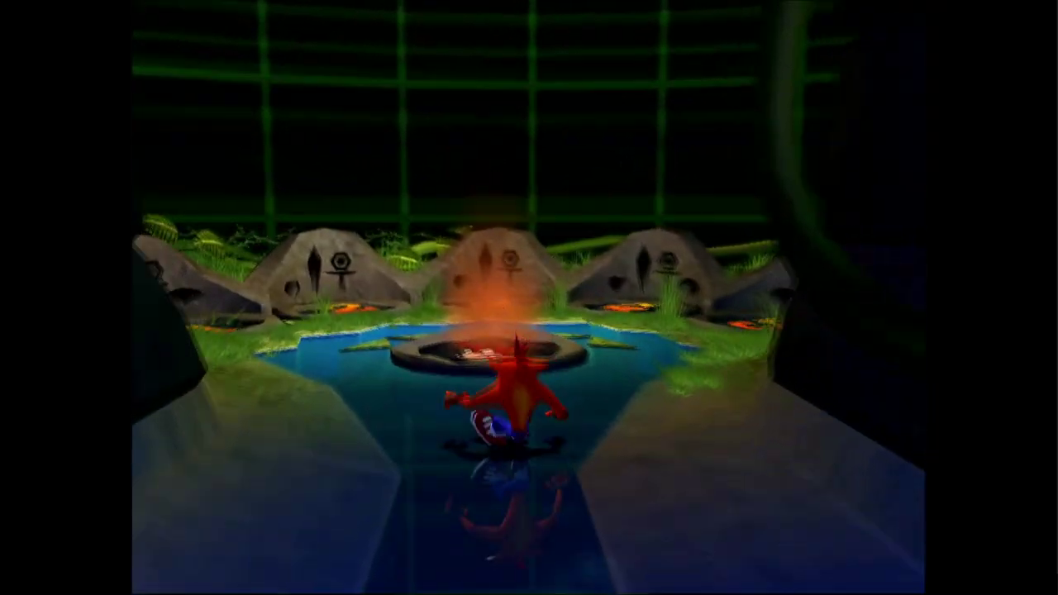
{"action": "key", "text": "x"}
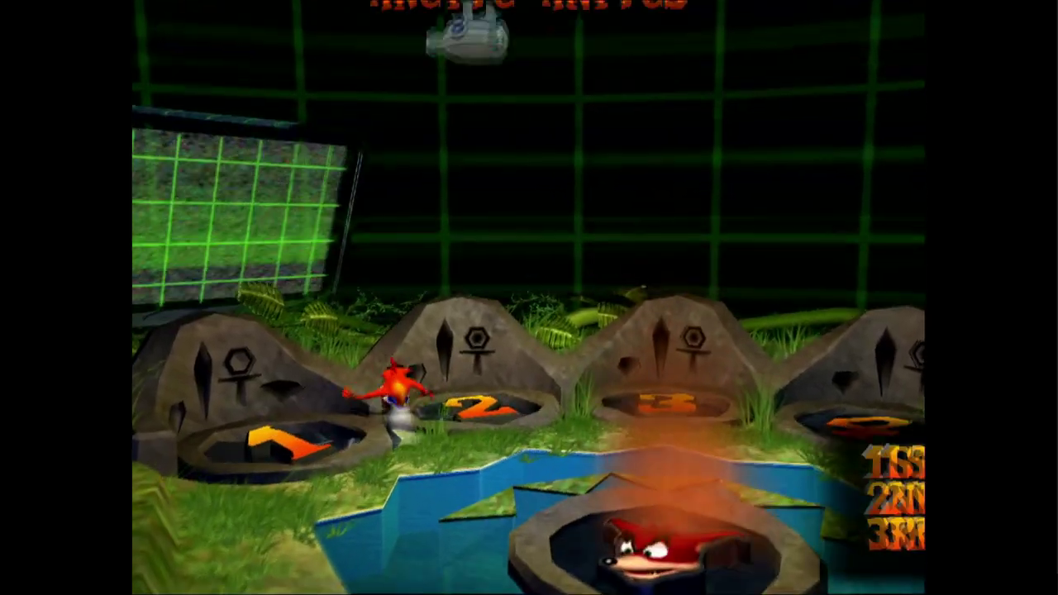
{"action": "key", "text": "Left"}
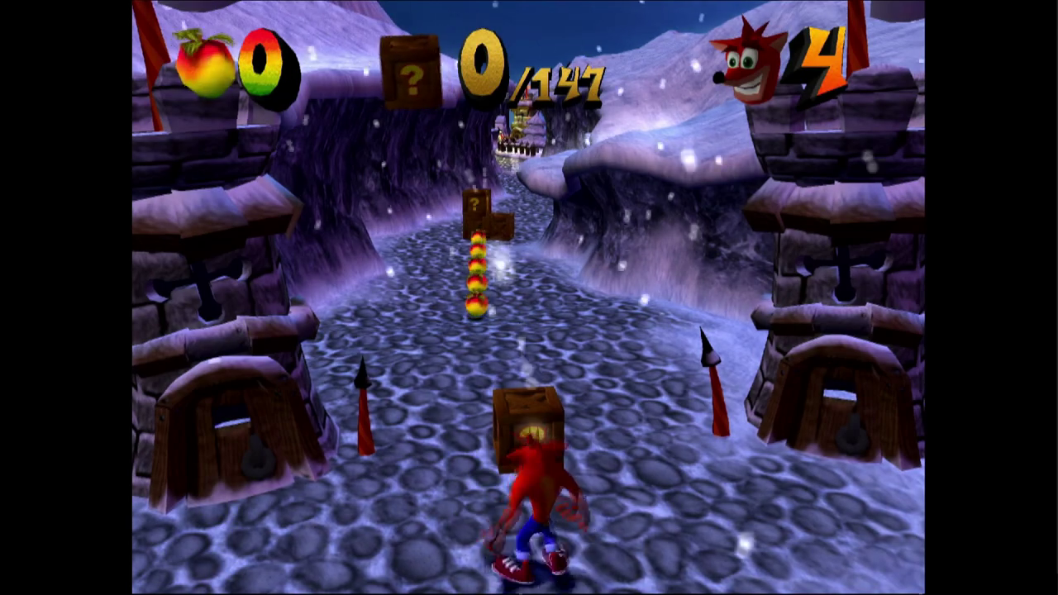
{"action": "key", "text": "Left"}
{"action": "key", "text": "Right"}
{"action": "key", "text": "Up"}
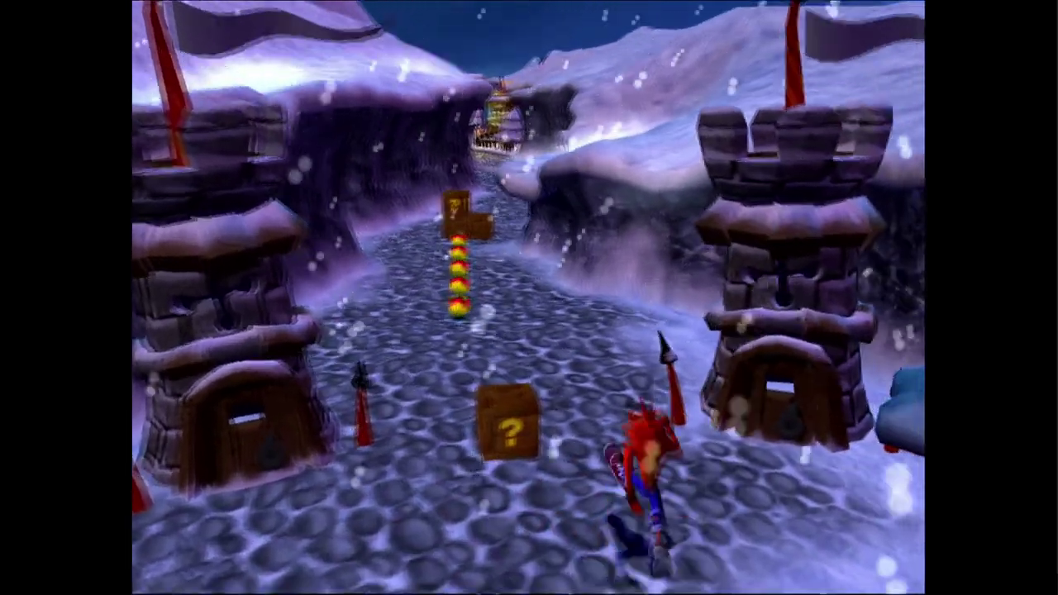
{"action": "key", "text": "x"}
{"action": "key", "text": "Up"}
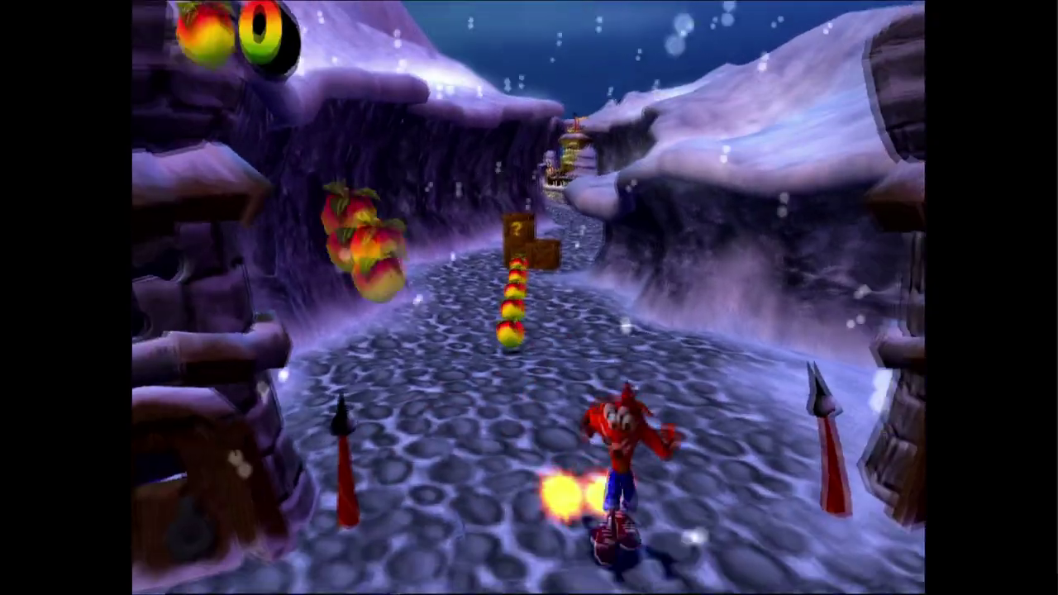
{"action": "key", "text": "Up"}
{"action": "key", "text": "x"}
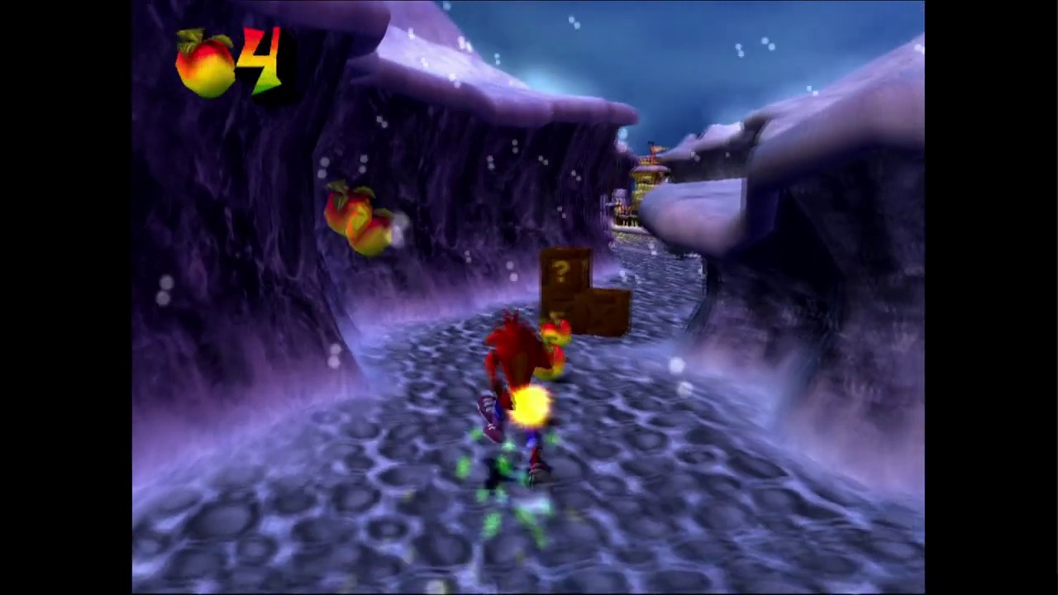
{"action": "key", "text": "Up"}
{"action": "key", "text": "x"}
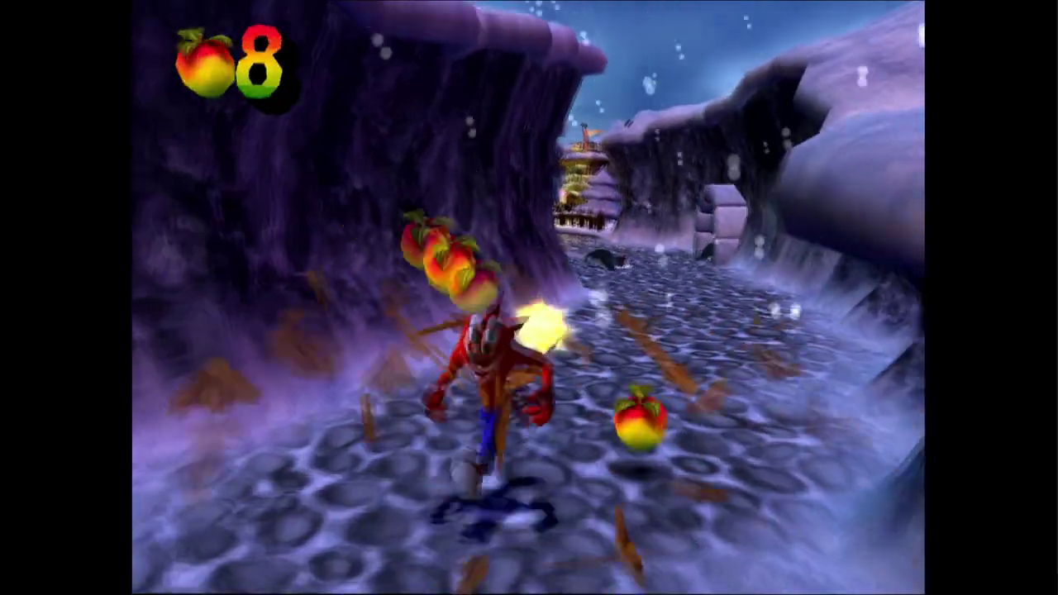
{"action": "key", "text": "x"}
{"action": "key", "text": "Up"}
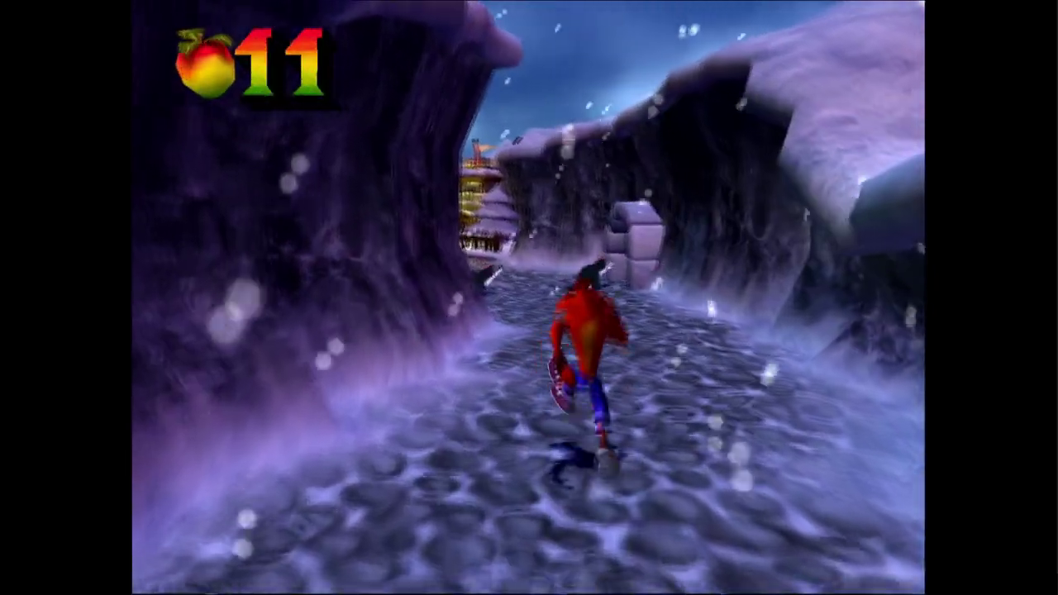
{"action": "key", "text": "Up"}
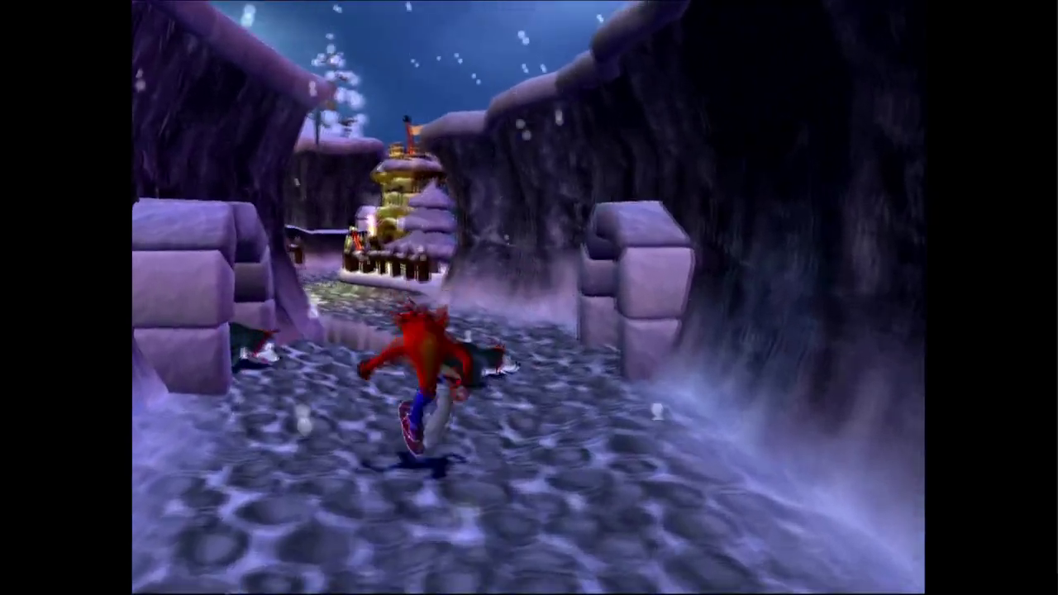
{"action": "key", "text": "x"}
{"action": "key", "text": "Up"}
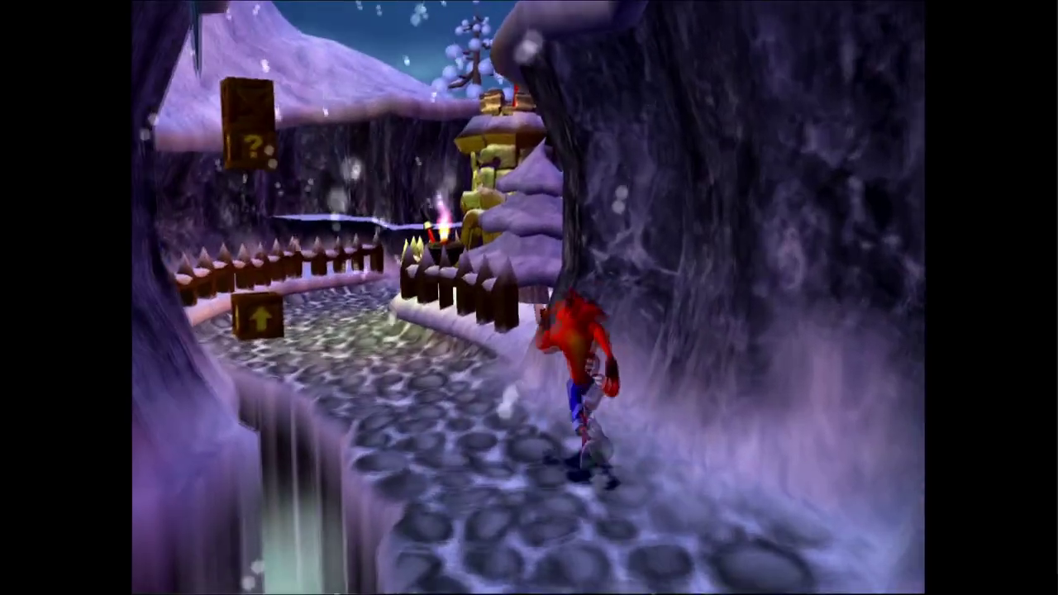
{"action": "key", "text": "x"}
{"action": "key", "text": "Up"}
{"action": "key", "text": "x"}
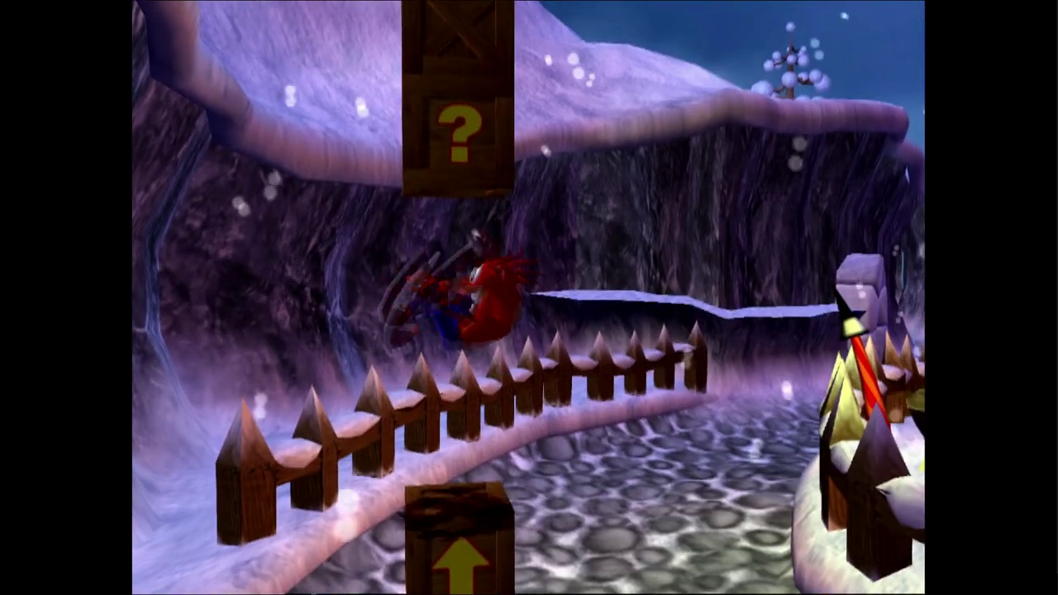
{"action": "key", "text": "Down"}
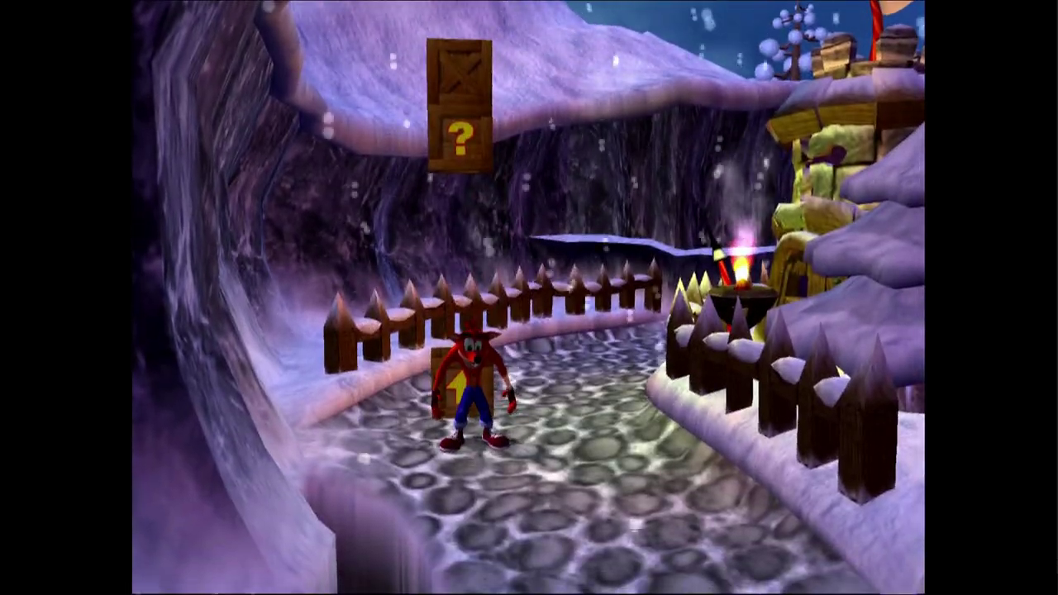
Interrupt the Crash Bandicoot game, close its content and exit RetroArch to the Xbox home screen.
{"action": "key", "text": "F1"}
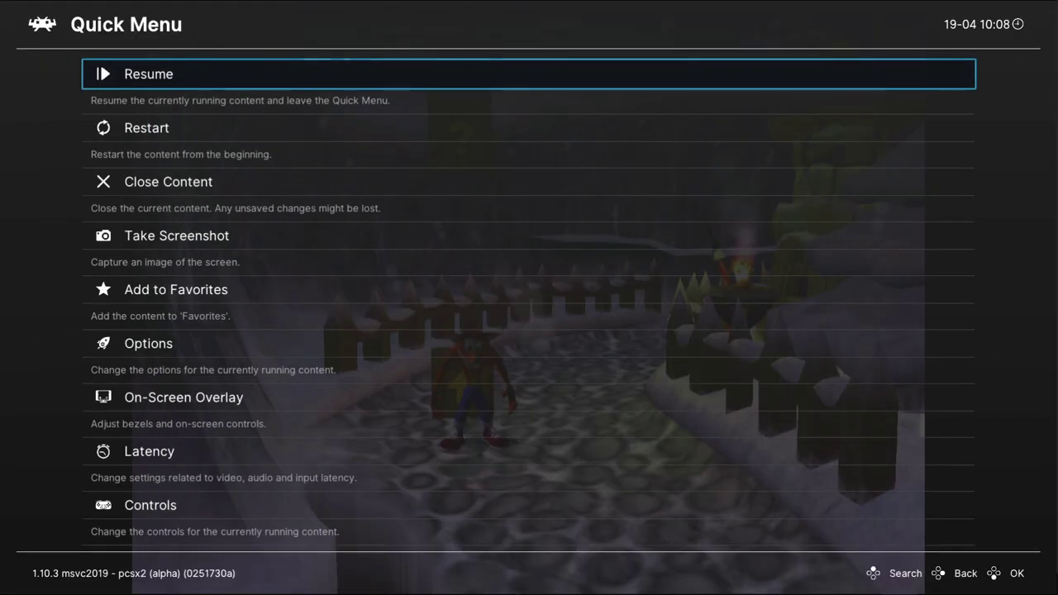
{"action": "key", "text": "Up"}
{"action": "key", "text": "BackSpace"}
{"action": "key", "text": "Down"}
{"action": "key", "text": "Down"}
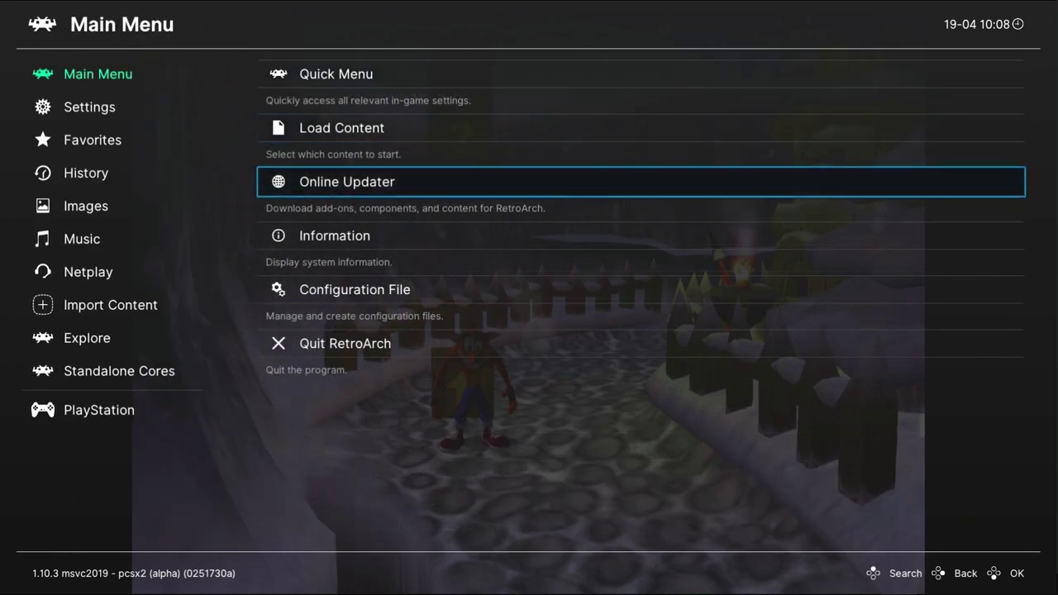
{"action": "key", "text": "Up"}
{"action": "key", "text": "Up"}
{"action": "key", "text": "Return"}
{"action": "key", "text": "Down"}
{"action": "key", "text": "Down"}
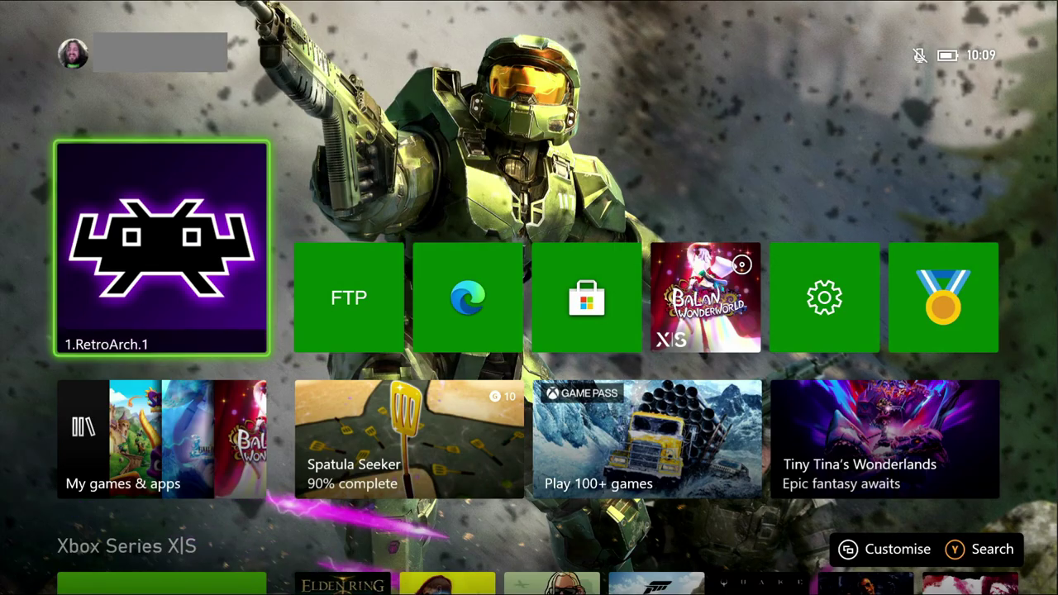
Relaunch RetroArch and open the D:\ drive to load content from it.
{"action": "key", "text": "Return"}
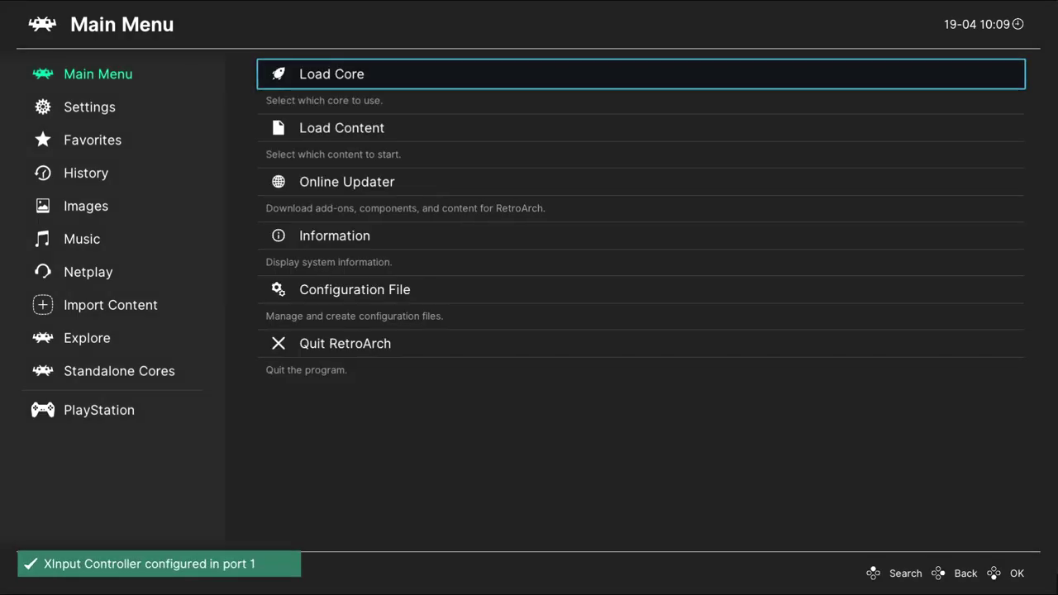
{"action": "key", "text": "Down"}
{"action": "key", "text": "Return"}
{"action": "key", "text": "Down"}
{"action": "key", "text": "Down"}
{"action": "key", "text": "Down"}
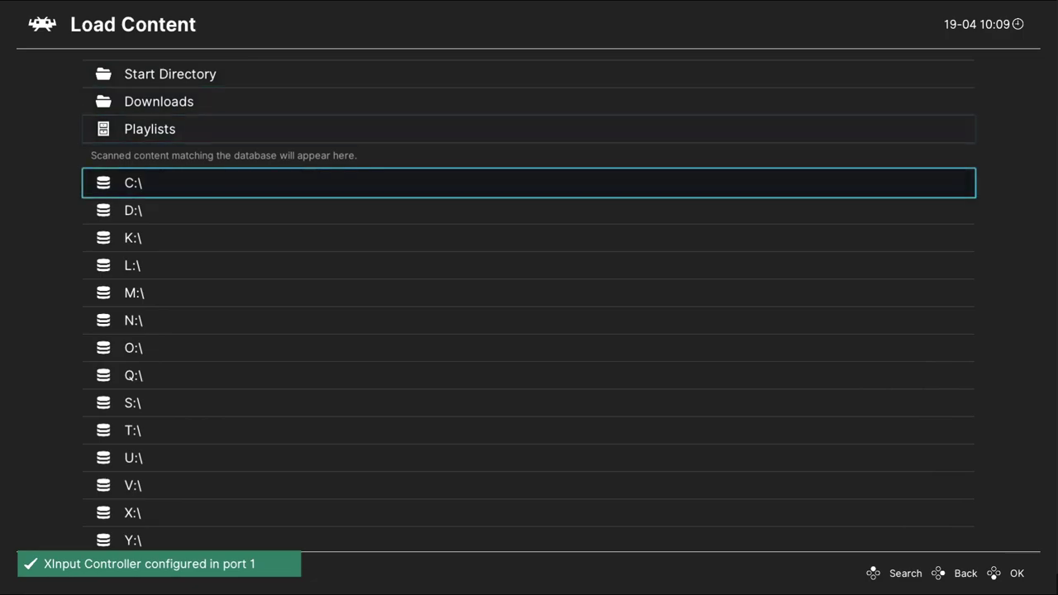
{"action": "key", "text": "Down"}
{"action": "key", "text": "Down"}
{"action": "key", "text": "Up"}
{"action": "key", "text": "Return"}
Open the Roms folder on the D:\ drive and the GC folder inside it.
{"action": "key", "text": "Down"}
{"action": "key", "text": "Down"}
{"action": "key", "text": "Down"}
{"action": "key", "text": "Down"}
{"action": "key", "text": "Return"}
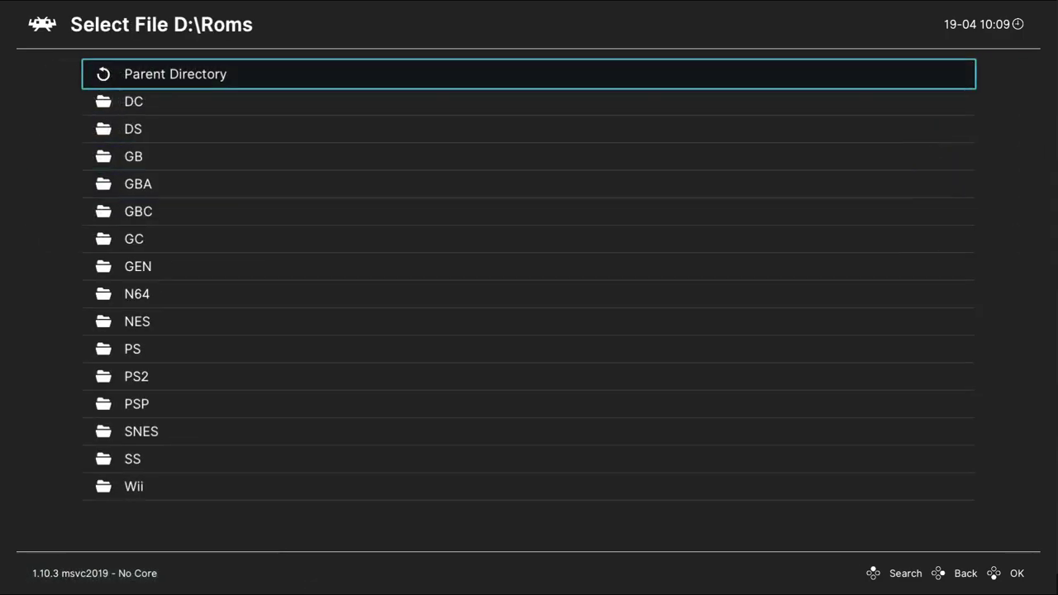
{"action": "key", "text": "Down"}
{"action": "key", "text": "Down"}
{"action": "key", "text": "Down"}
{"action": "key", "text": "Down"}
{"action": "key", "text": "Down"}
{"action": "key", "text": "Down"}
{"action": "key", "text": "Return"}
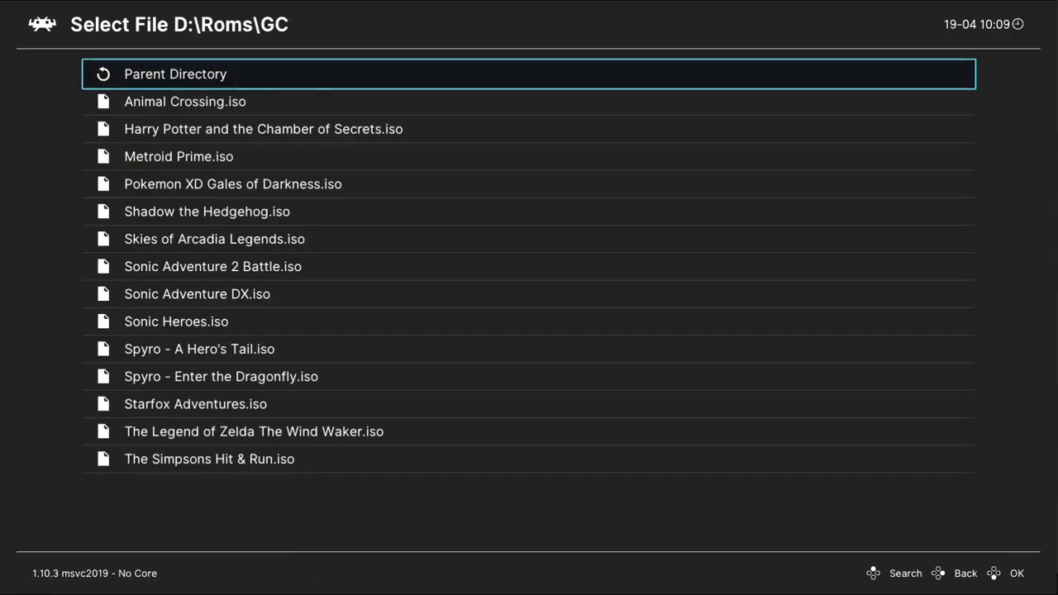
Select Animal Crossing.iso in D:\Roms\GC as the content to load.
{"action": "key", "text": "Down"}
{"action": "key", "text": "Down"}
{"action": "key", "text": "Up"}
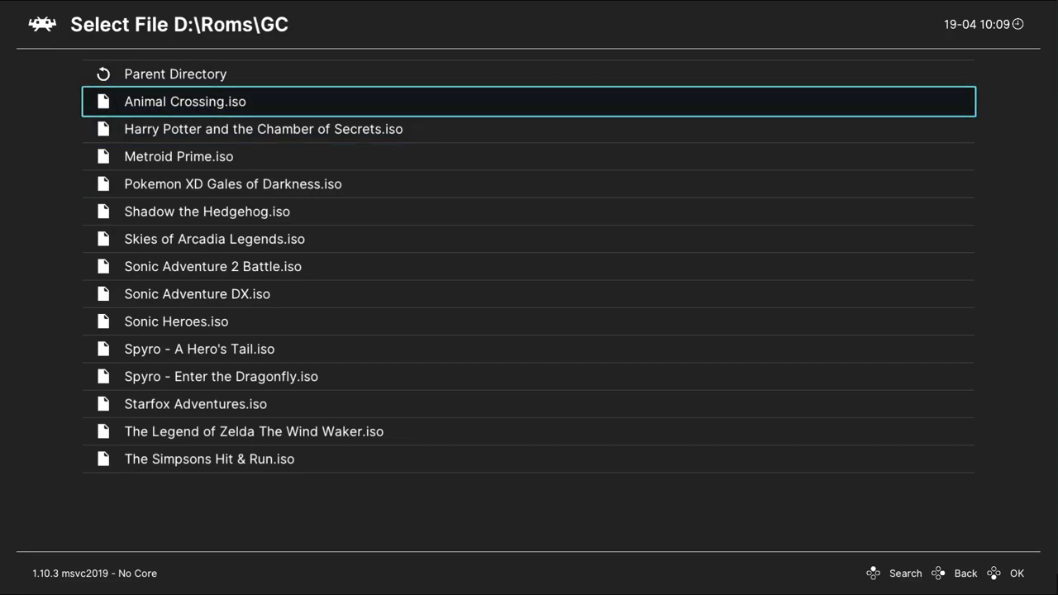
{"action": "key", "text": "Return"}
Go to the Nintendo - GameCube / Wii (Dolphin) core among the suggested cores for Animal Crossing.
{"action": "key", "text": "Up"}
{"action": "key", "text": "Up"}
{"action": "key", "text": "Up"}
{"action": "key", "text": "Up"}
{"action": "key", "text": "Up"}
{"action": "key", "text": "Up"}
{"action": "key", "text": "Up"}
{"action": "key", "text": "Up"}
{"action": "key", "text": "Up"}
{"action": "key", "text": "Up"}
{"action": "key", "text": "Up"}
{"action": "key", "text": "Up"}
{"action": "key", "text": "Up"}
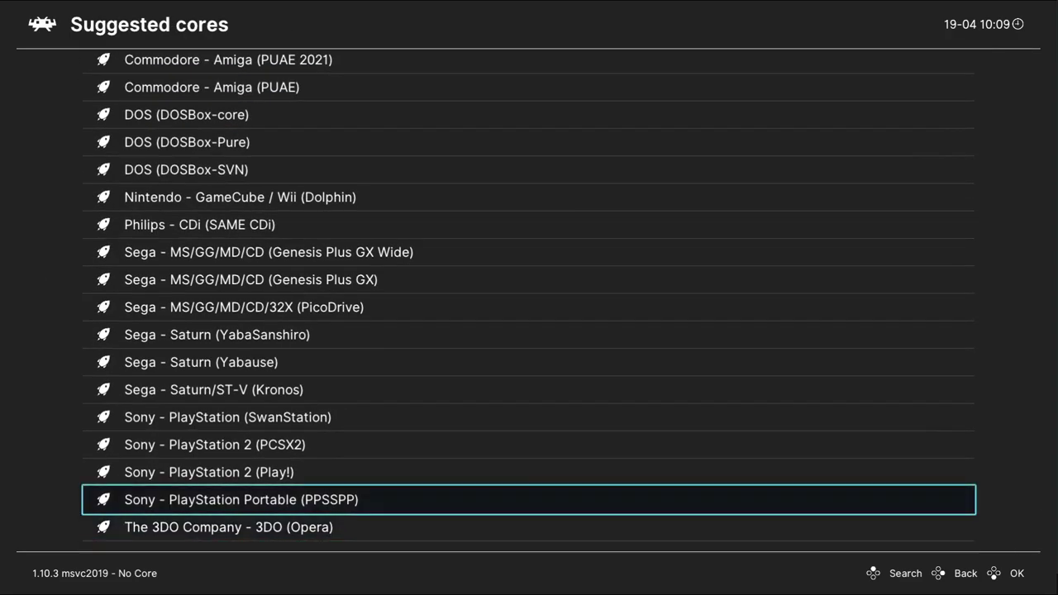